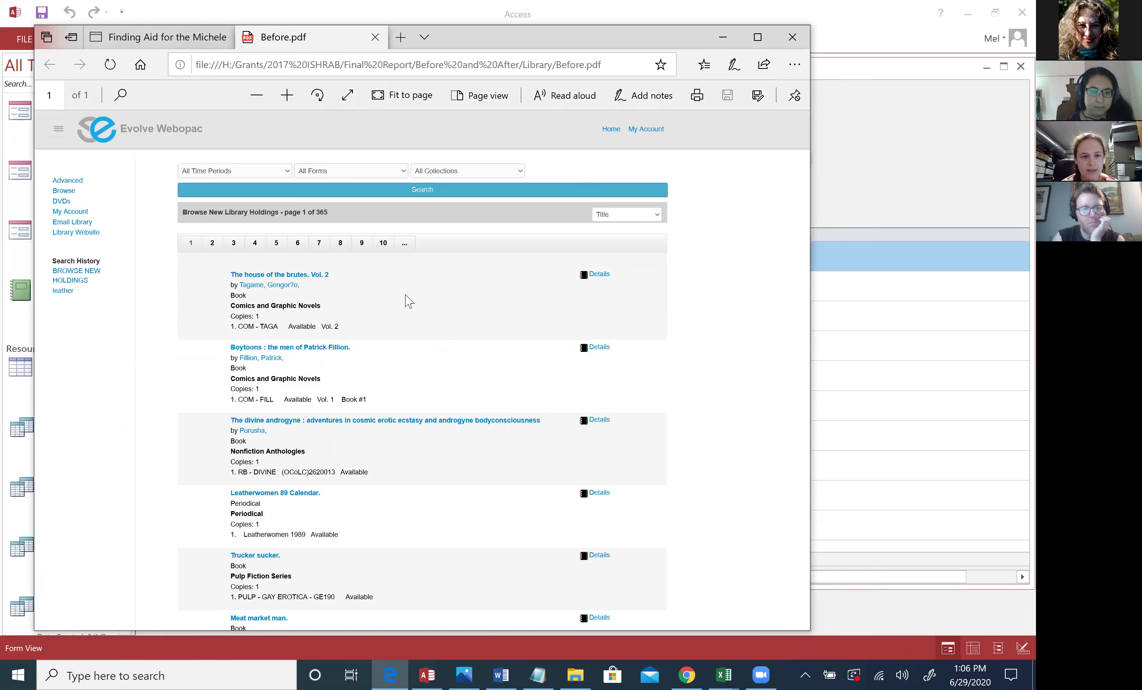
Look through the library holdings listed in Before.pdf, from the first entries down to the comics and back
scroll(428, 398, down, 1)
scroll(428, 399, up, 1)
scroll(428, 399, down, 6)
scroll(428, 399, down, 8)
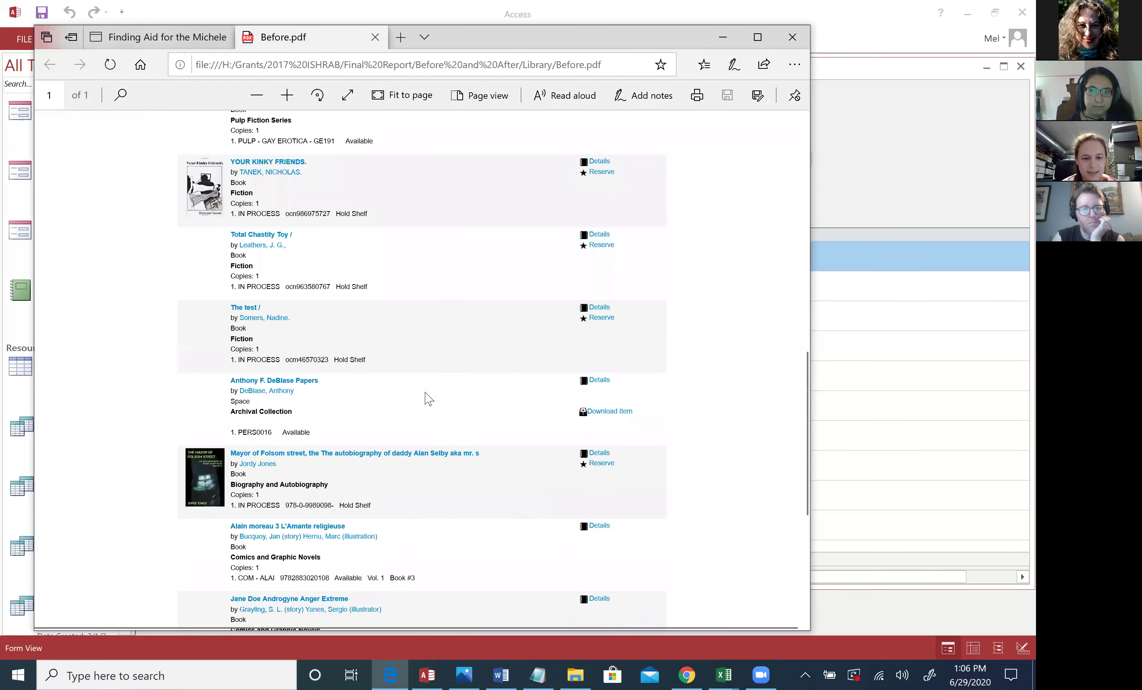
scroll(429, 399, up, 13)
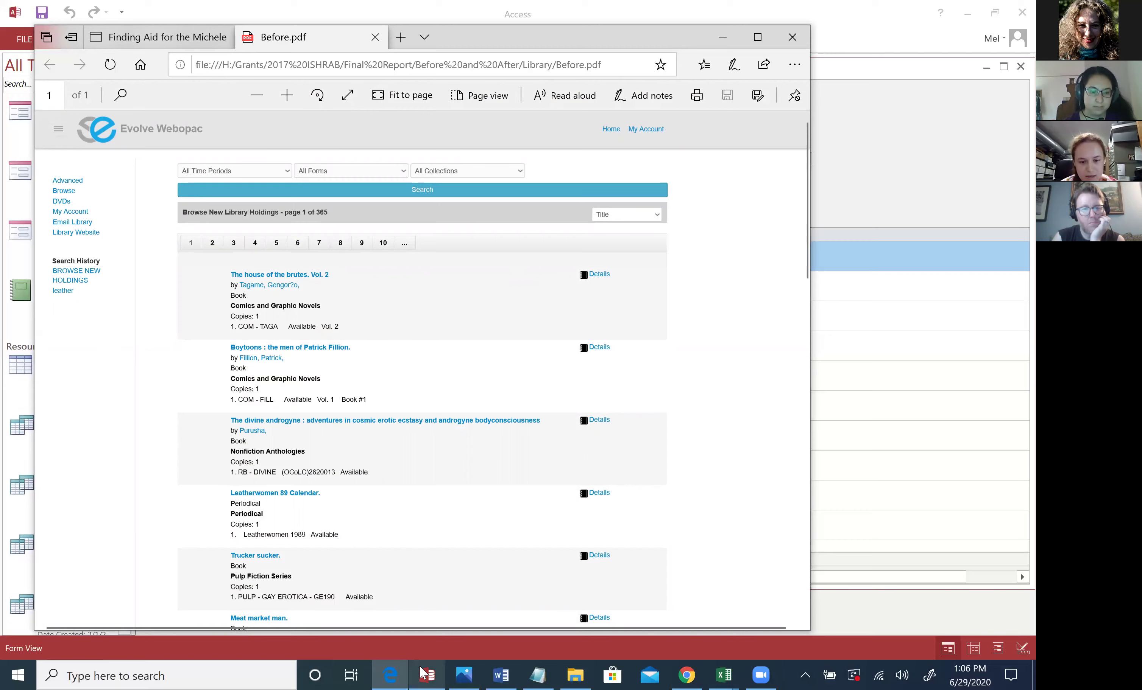
Switch to the Copy of Resources database in Access and browse the Search Form records forward to record 25
mouse_move(421, 668)
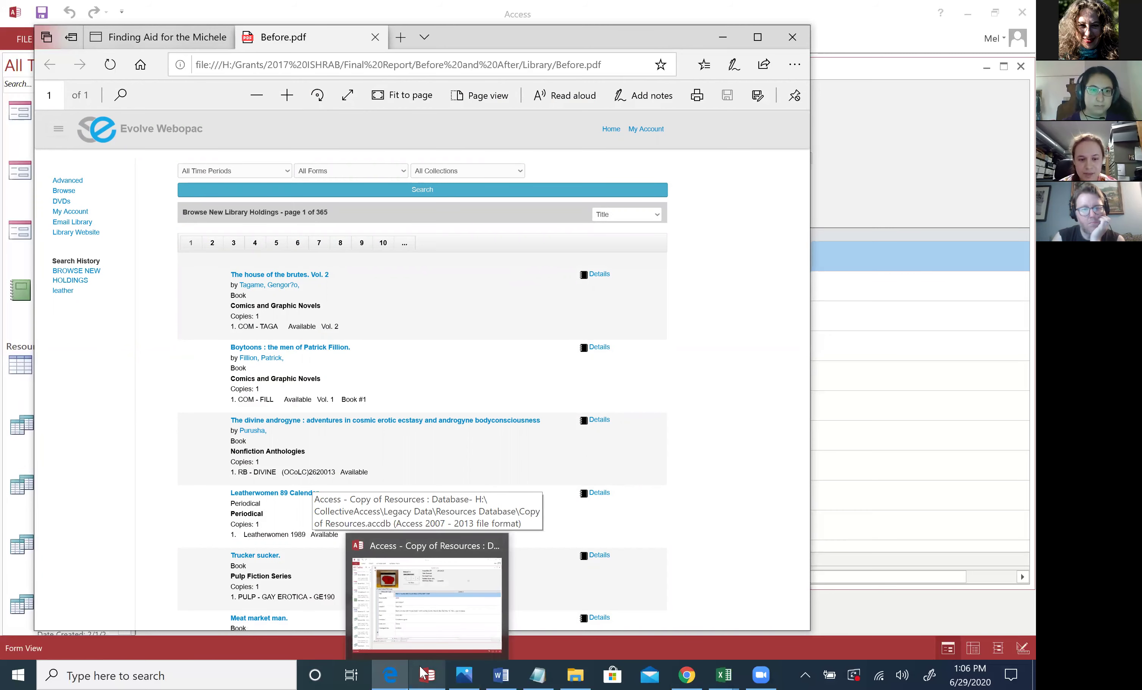
click(420, 672)
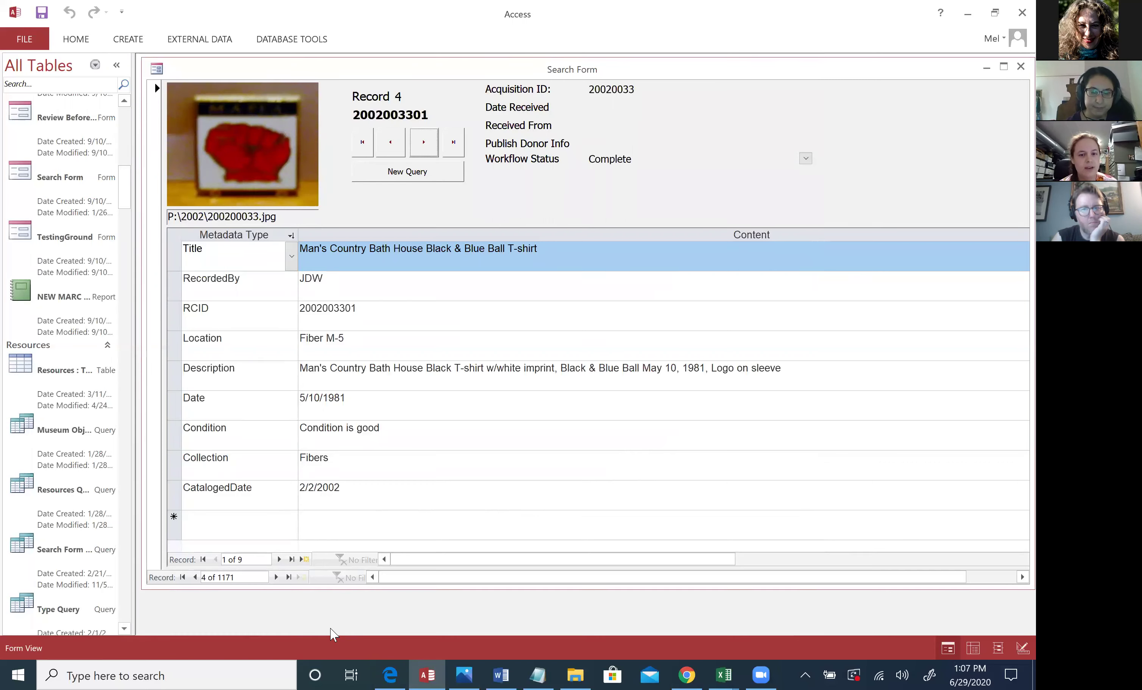
click(425, 144)
click(425, 143)
click(425, 144)
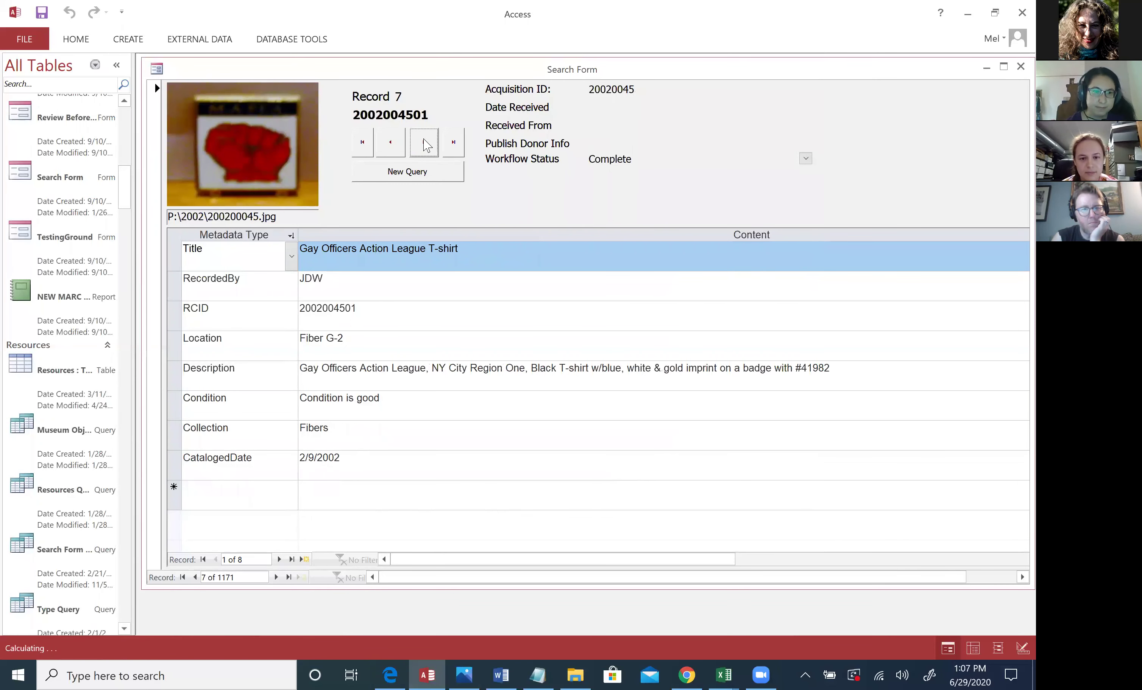
click(424, 144)
click(425, 144)
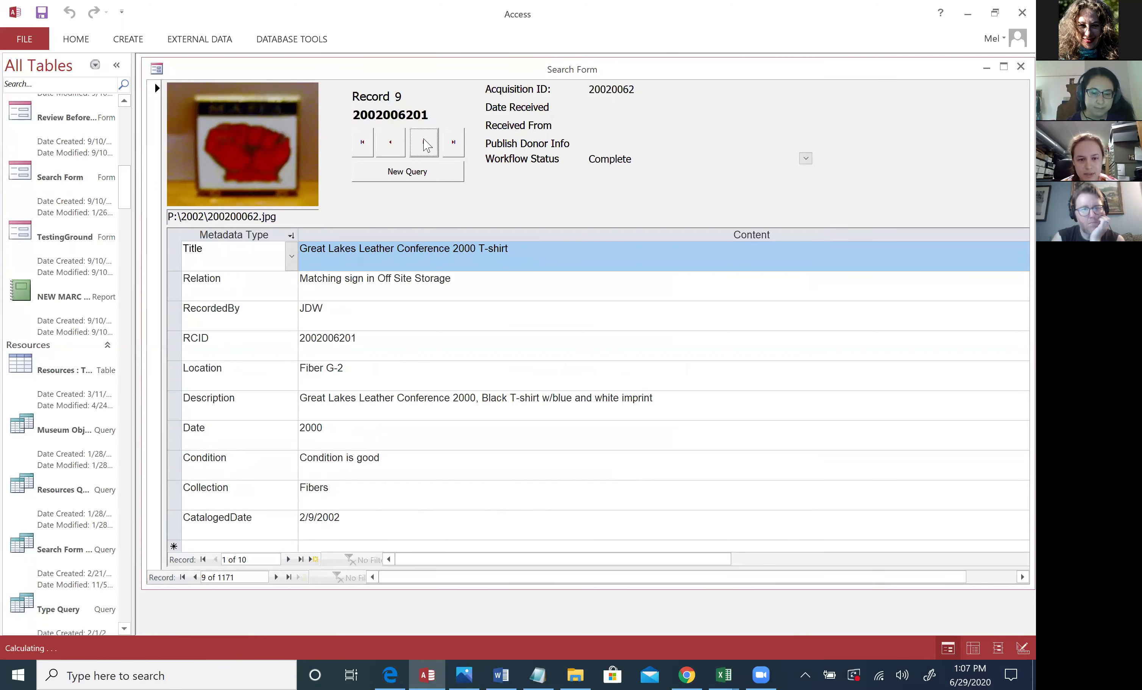
click(425, 144)
click(425, 143)
click(424, 143)
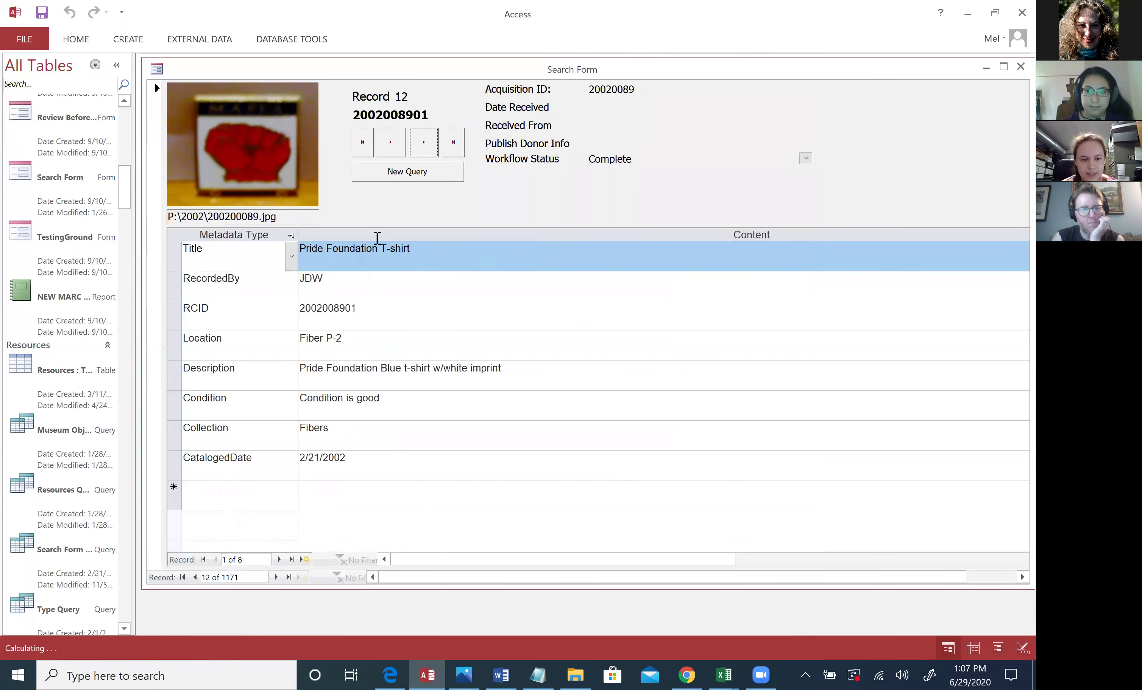
click(428, 142)
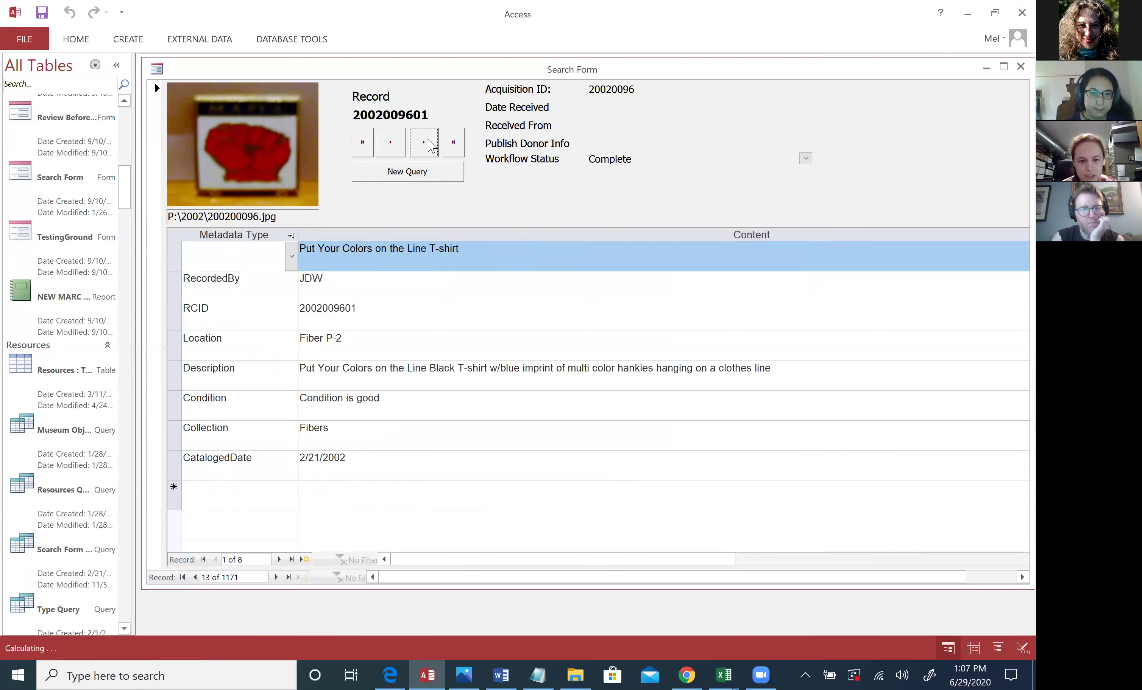
click(429, 142)
click(429, 142)
click(429, 142)
click(429, 142)
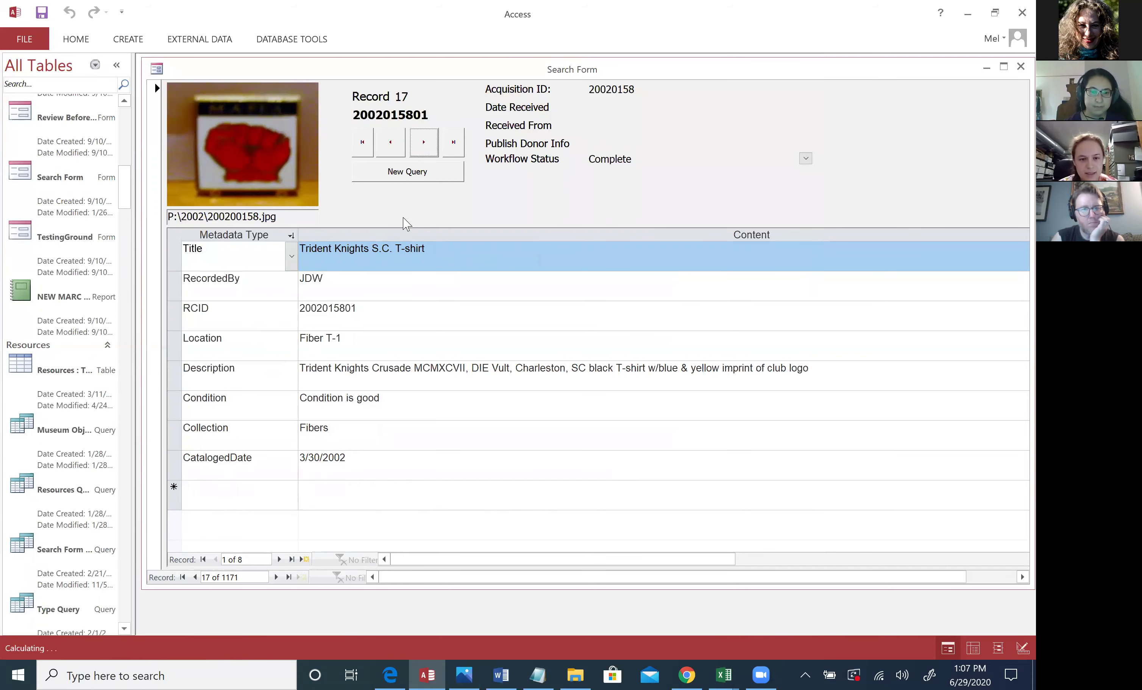
click(416, 147)
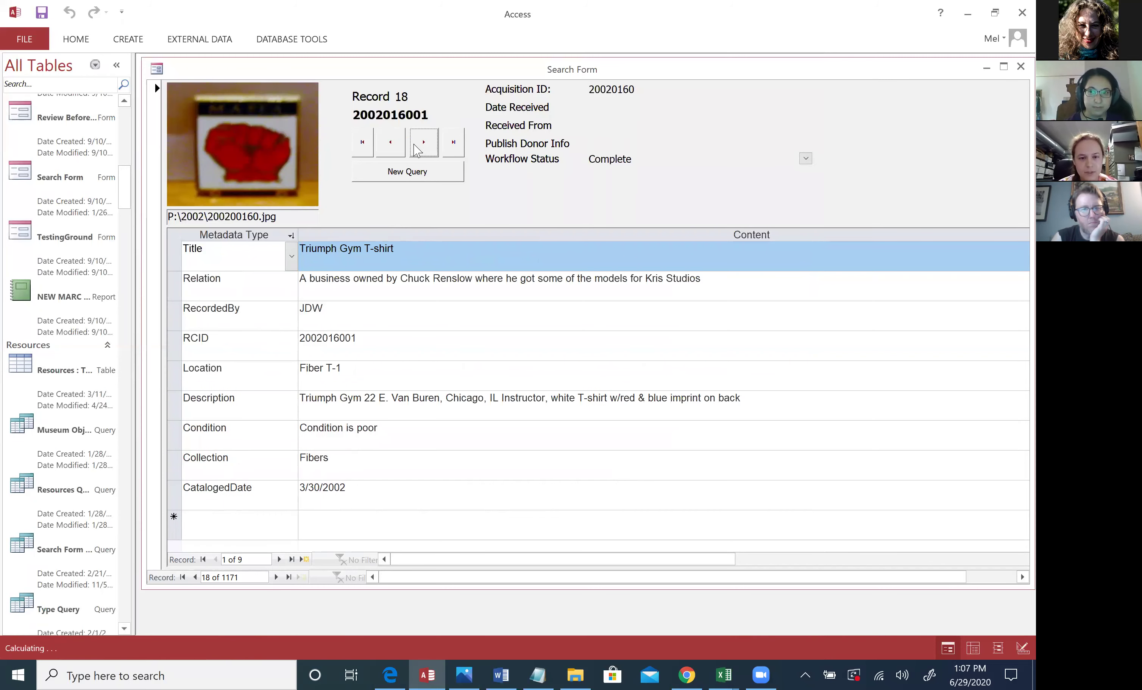
click(416, 147)
click(416, 148)
click(416, 148)
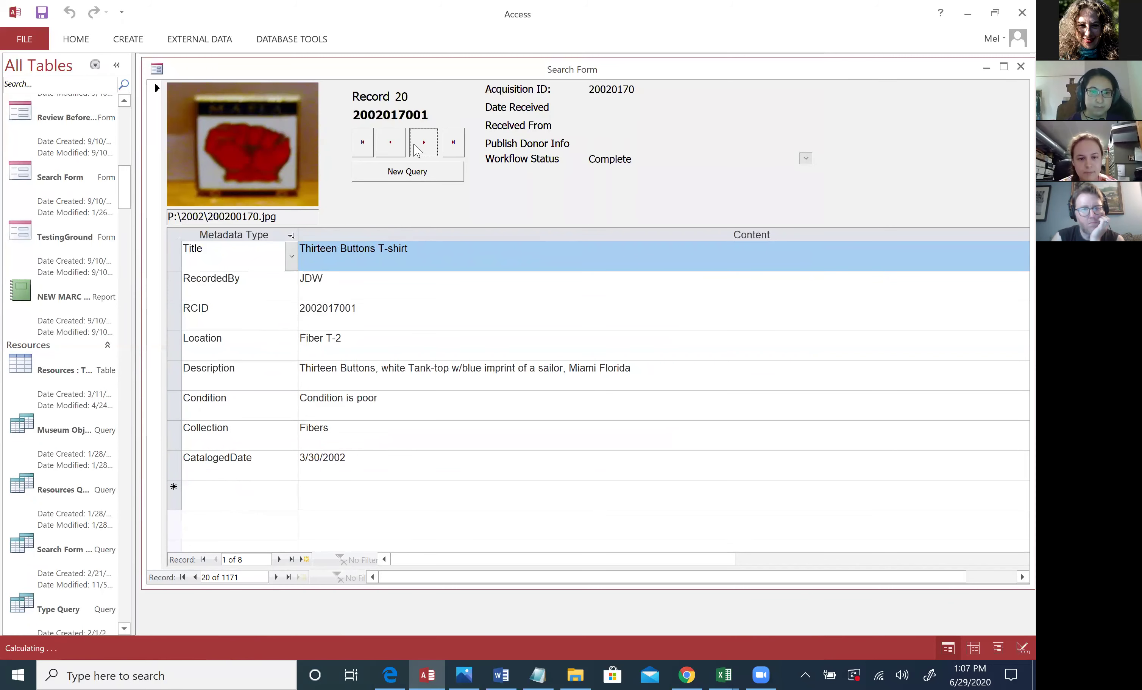
click(415, 148)
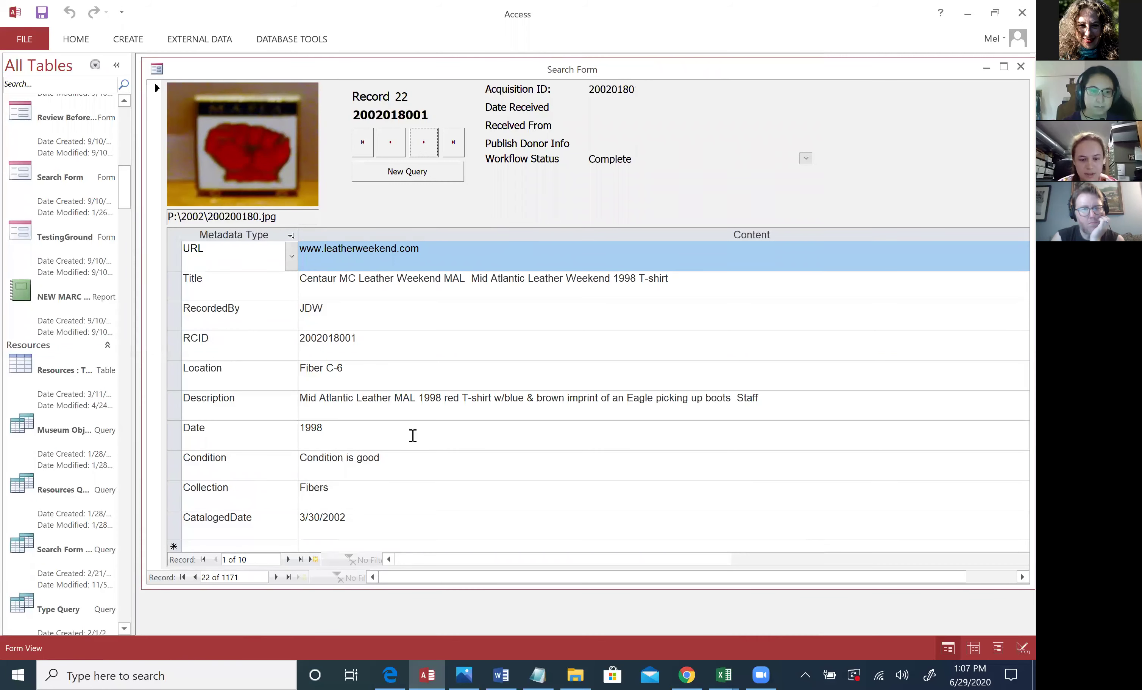
click(423, 148)
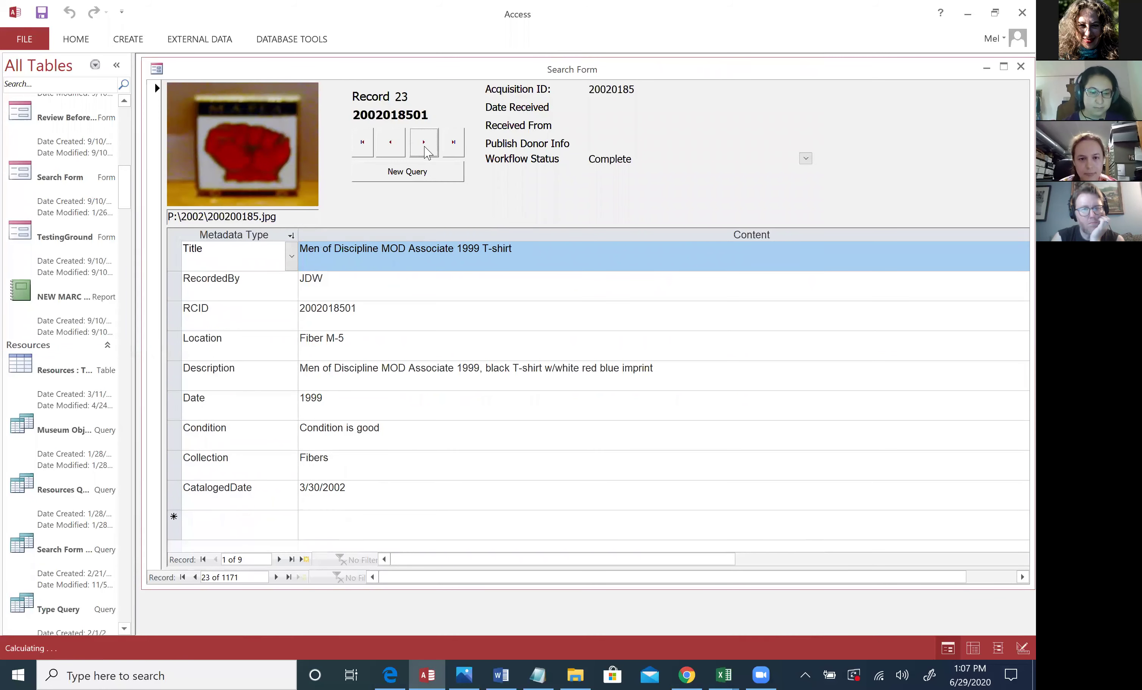
click(424, 148)
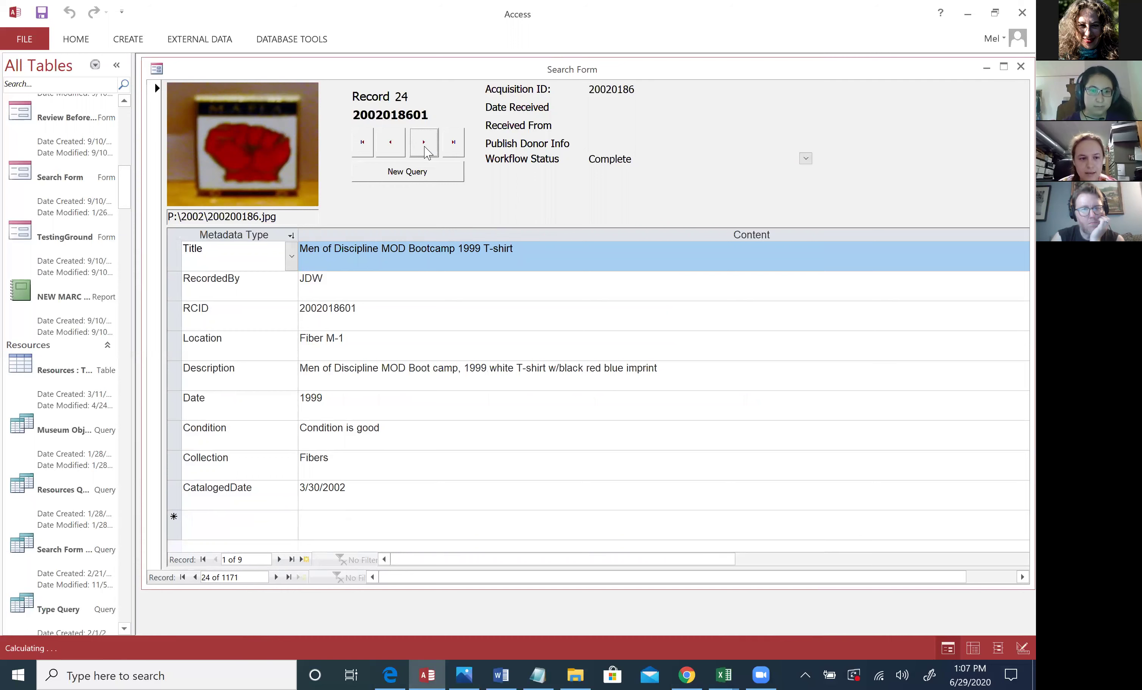
click(68, 200)
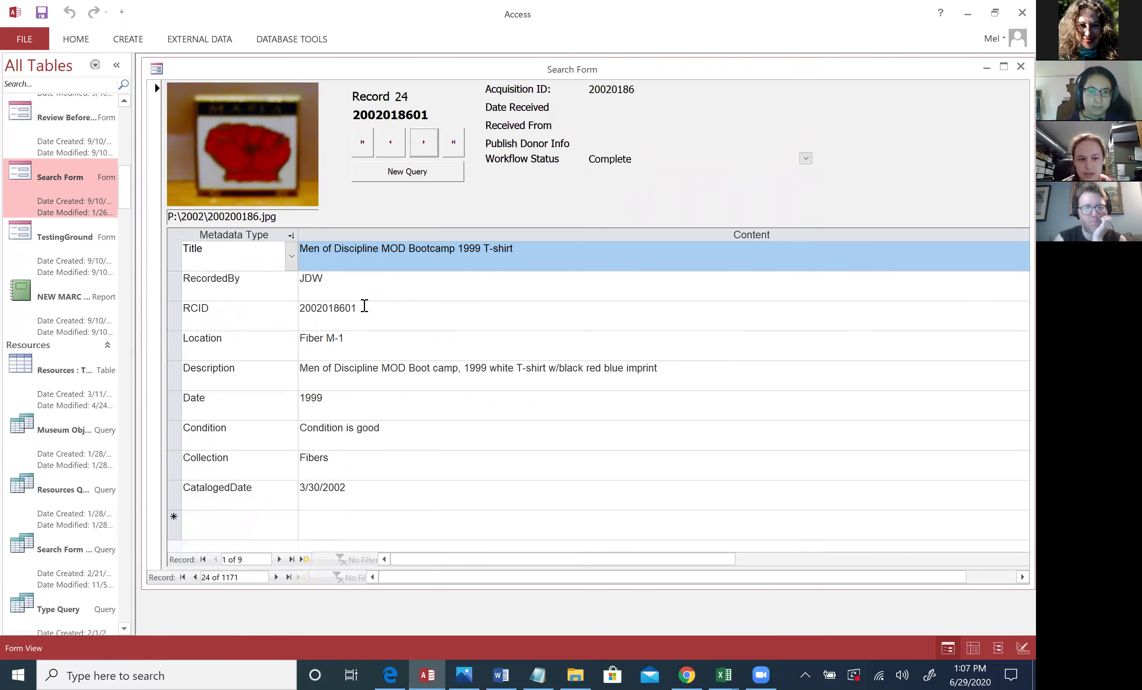
click(424, 143)
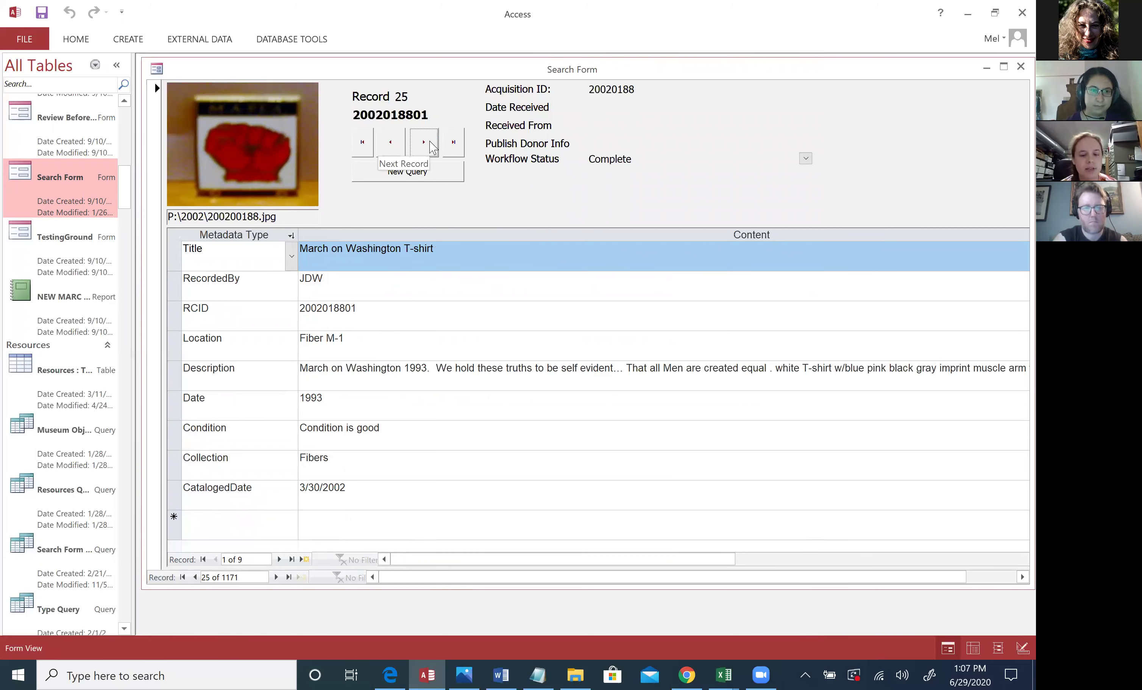
View the table diagram in Relationships.PNG, close it, and advance the Search Form to record 27
click(464, 674)
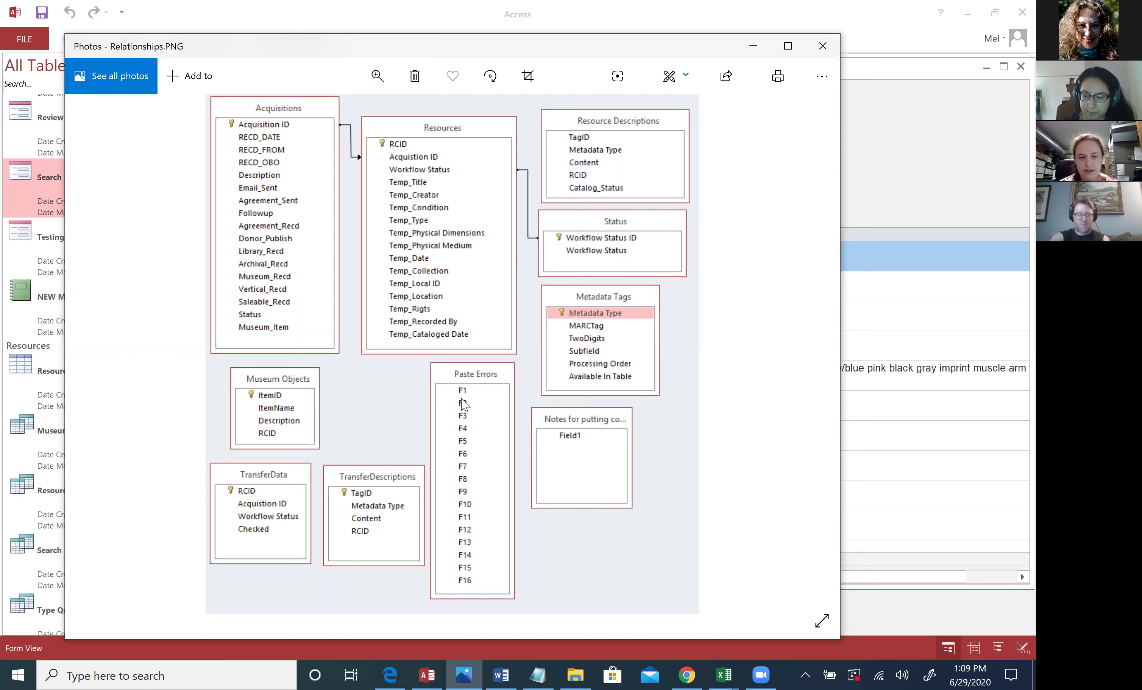
click(822, 47)
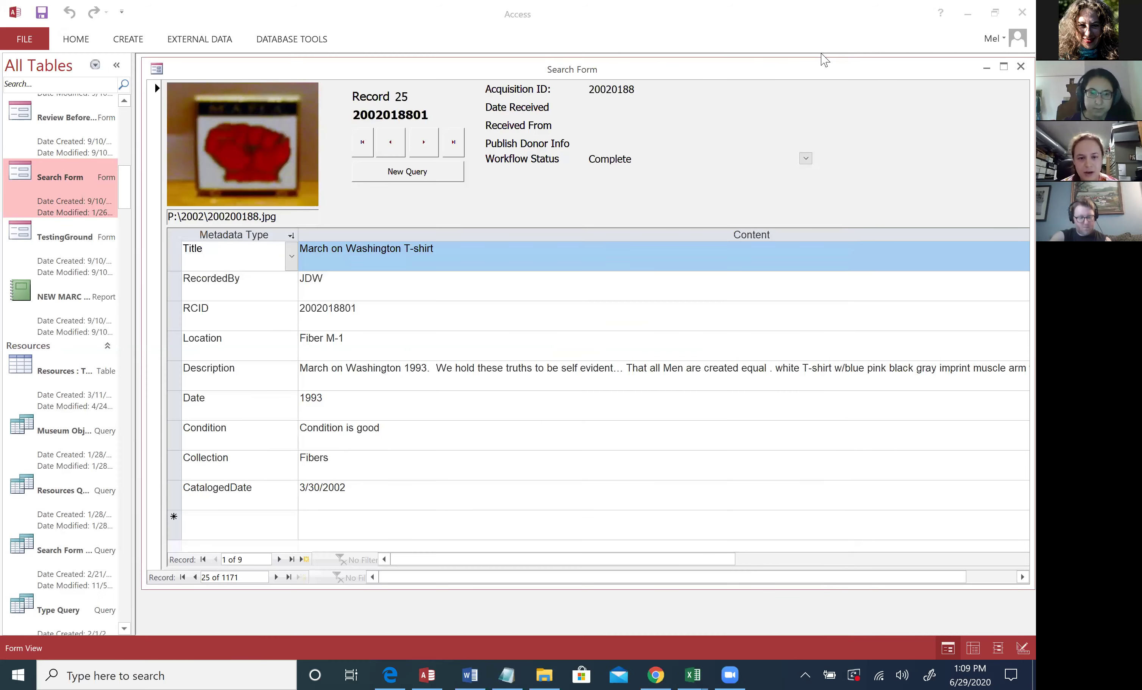
click(428, 150)
click(429, 149)
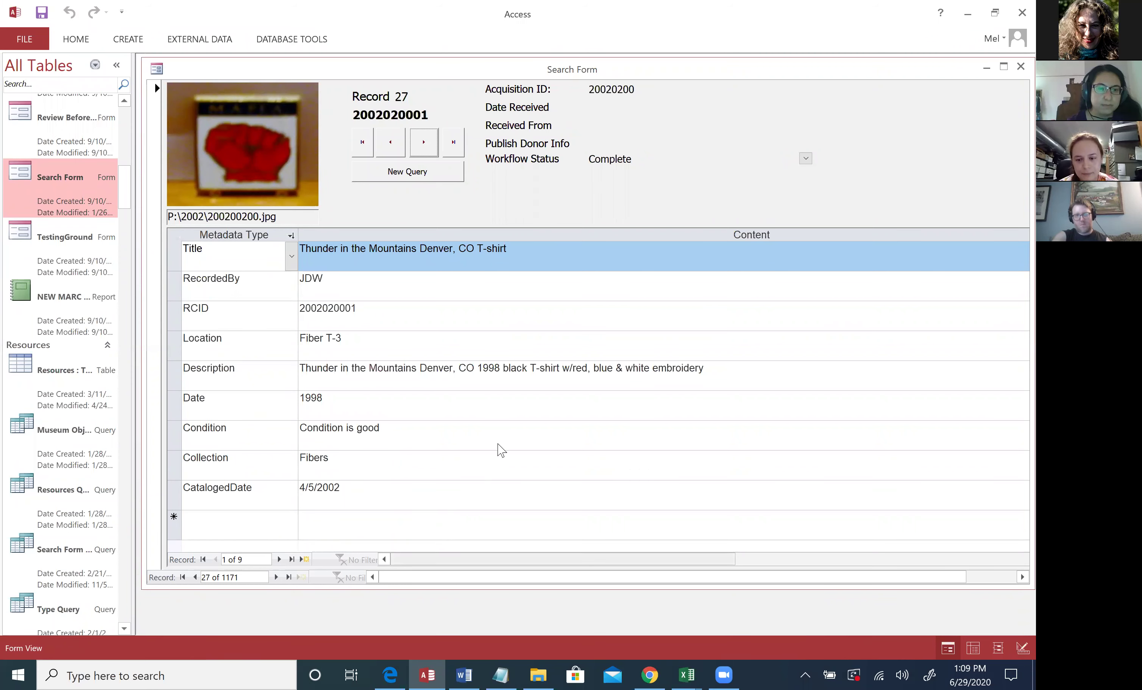
Switch to the Original Unedited Resource Descriptions workbook in Excel and examine the first Metadata Type and Content entries
click(689, 674)
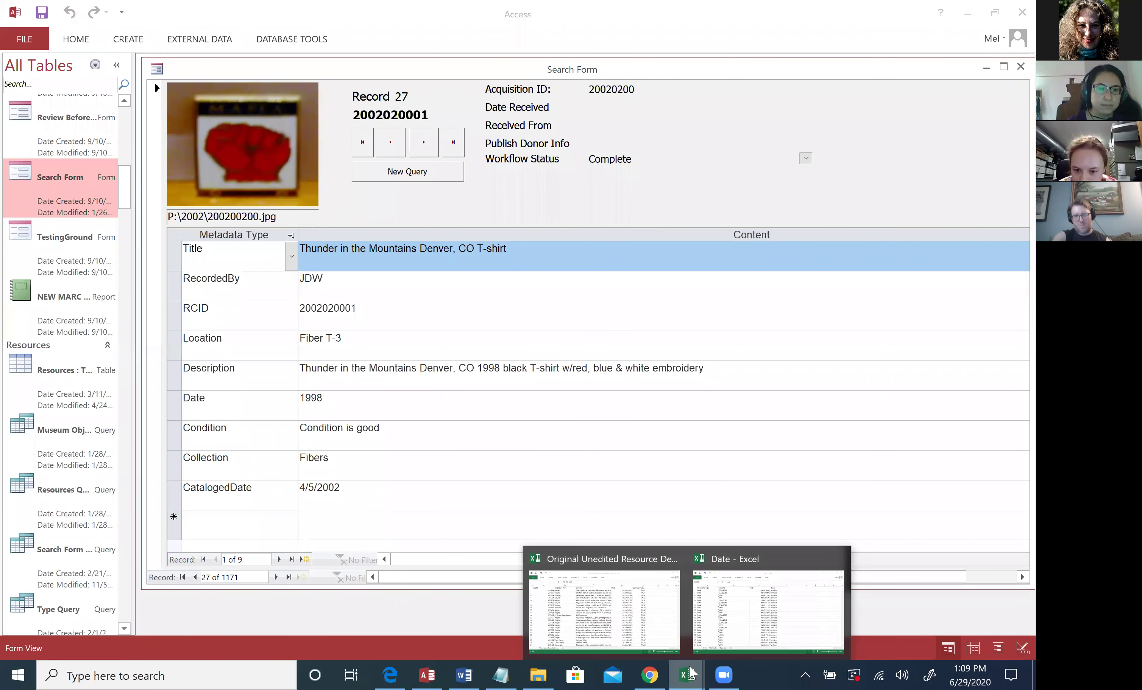
click(641, 614)
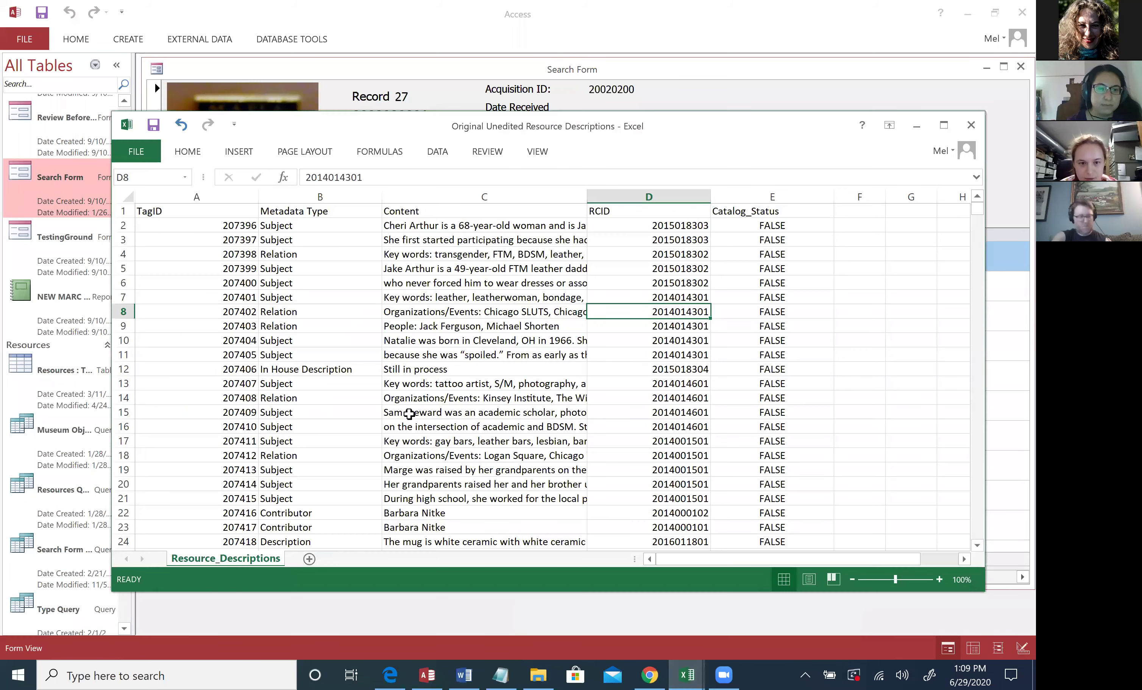
scroll(408, 413, down, 3)
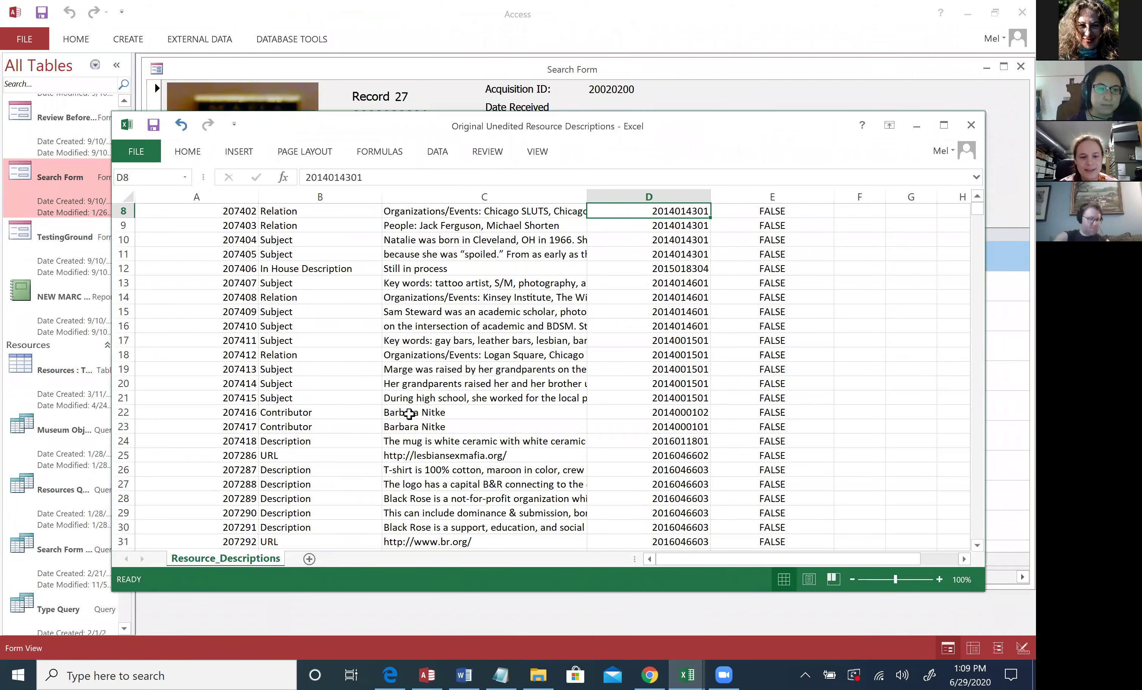
scroll(412, 466, up, 3)
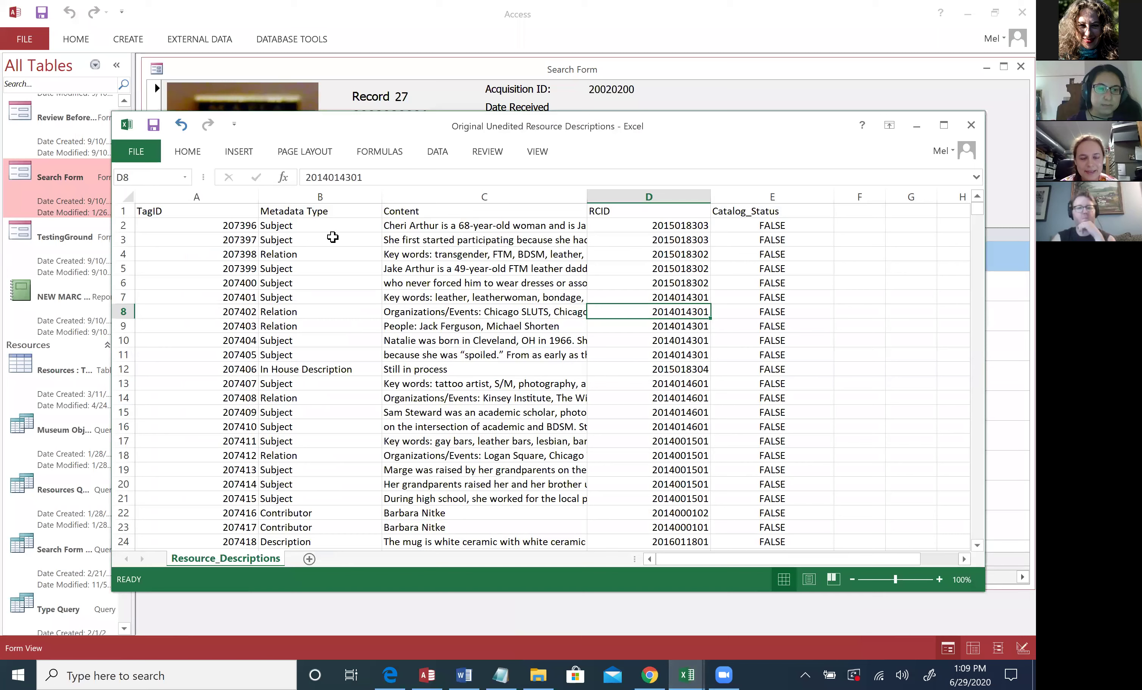
click(311, 228)
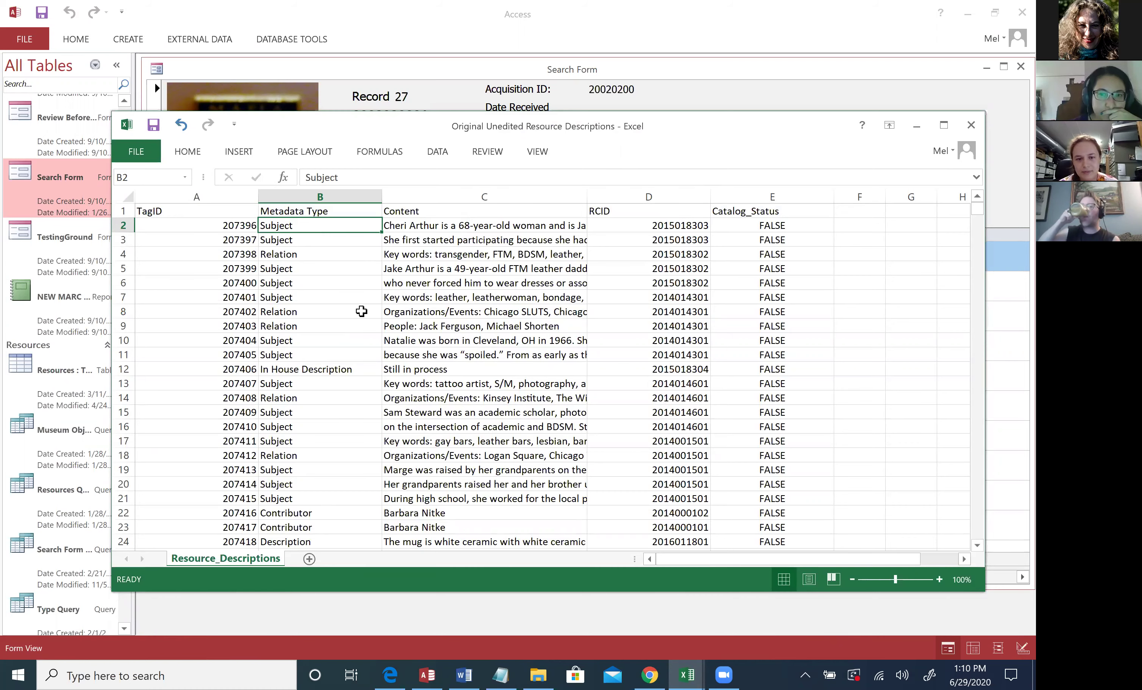
Look through the resource description rows down to about row 624, comparing the metadata types with their content
scroll(361, 312, down, 20)
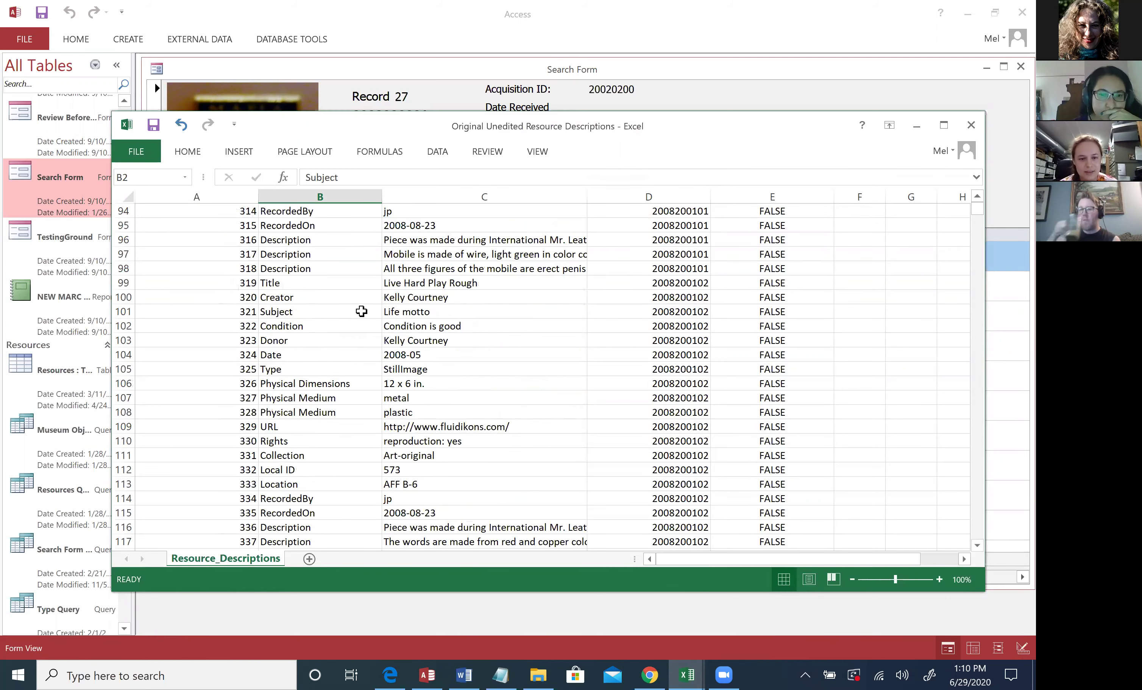
scroll(361, 311, down, 10)
scroll(362, 311, down, 20)
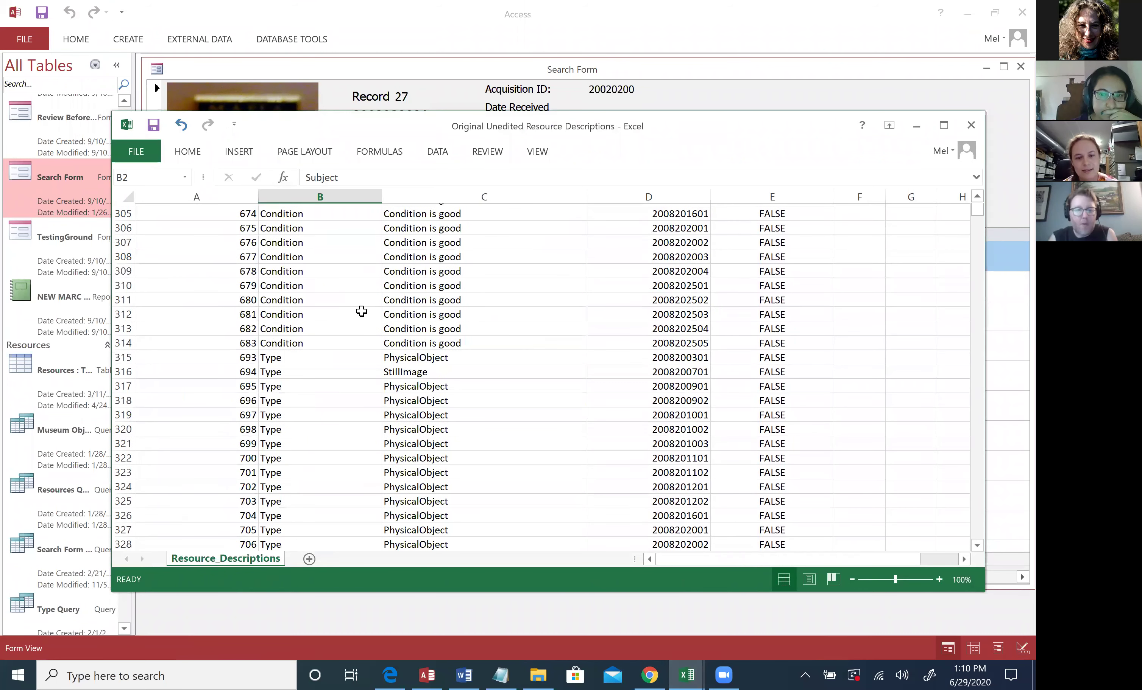
scroll(361, 311, down, 7)
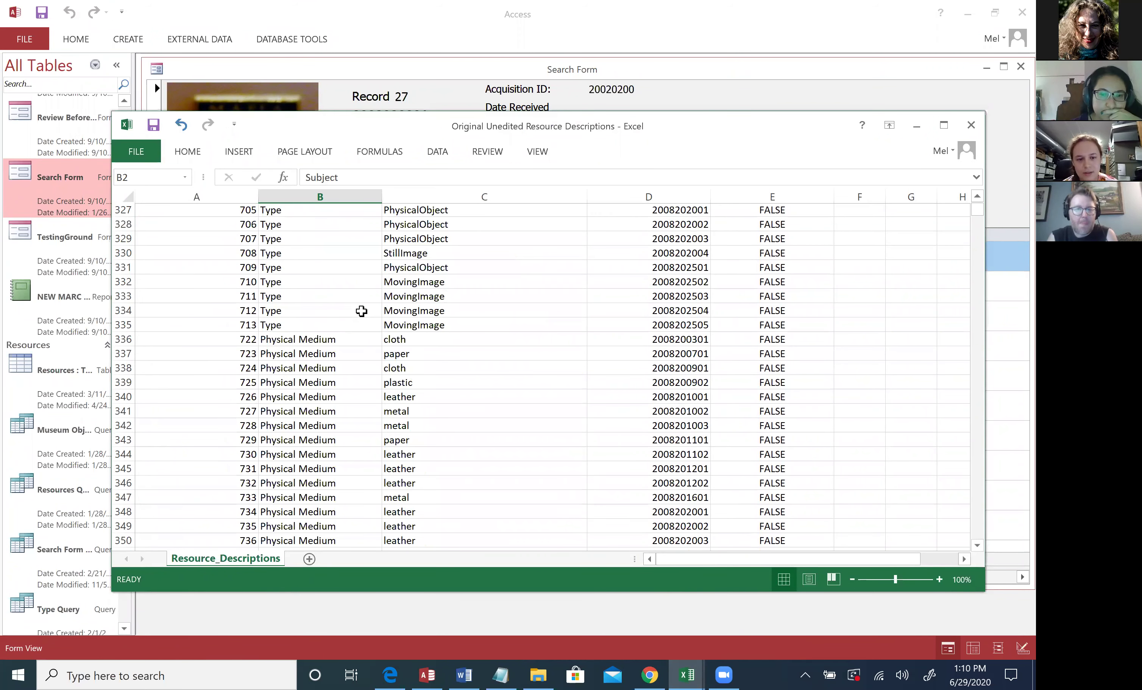
scroll(362, 311, down, 20)
scroll(362, 311, down, 20)
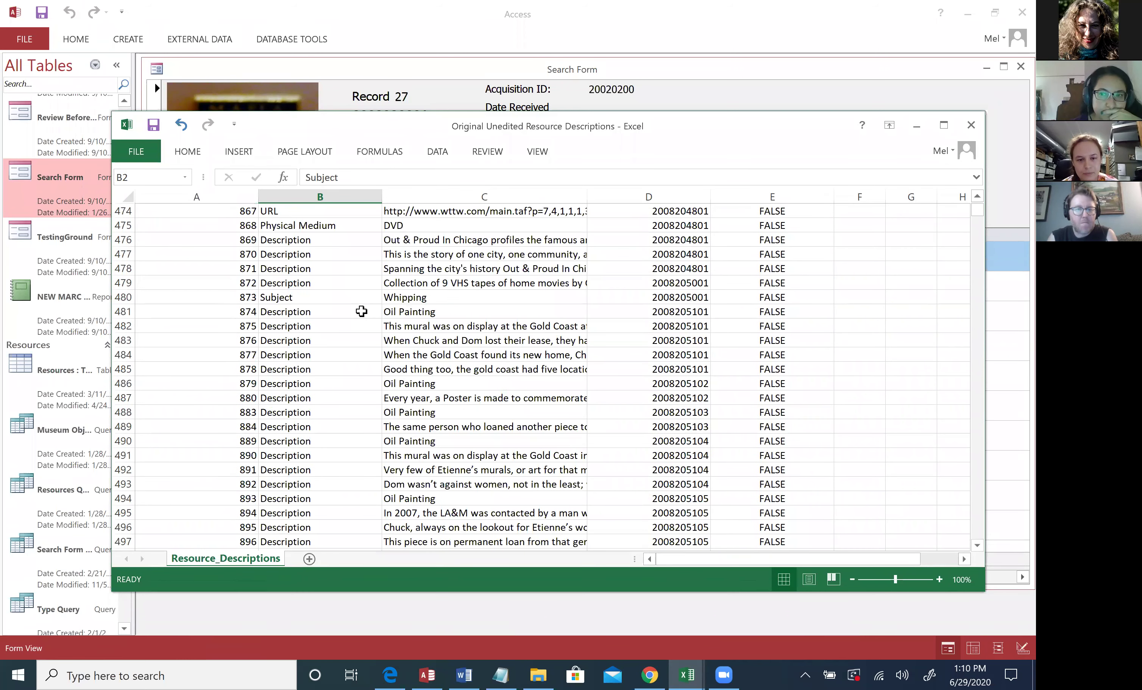
scroll(362, 311, down, 7)
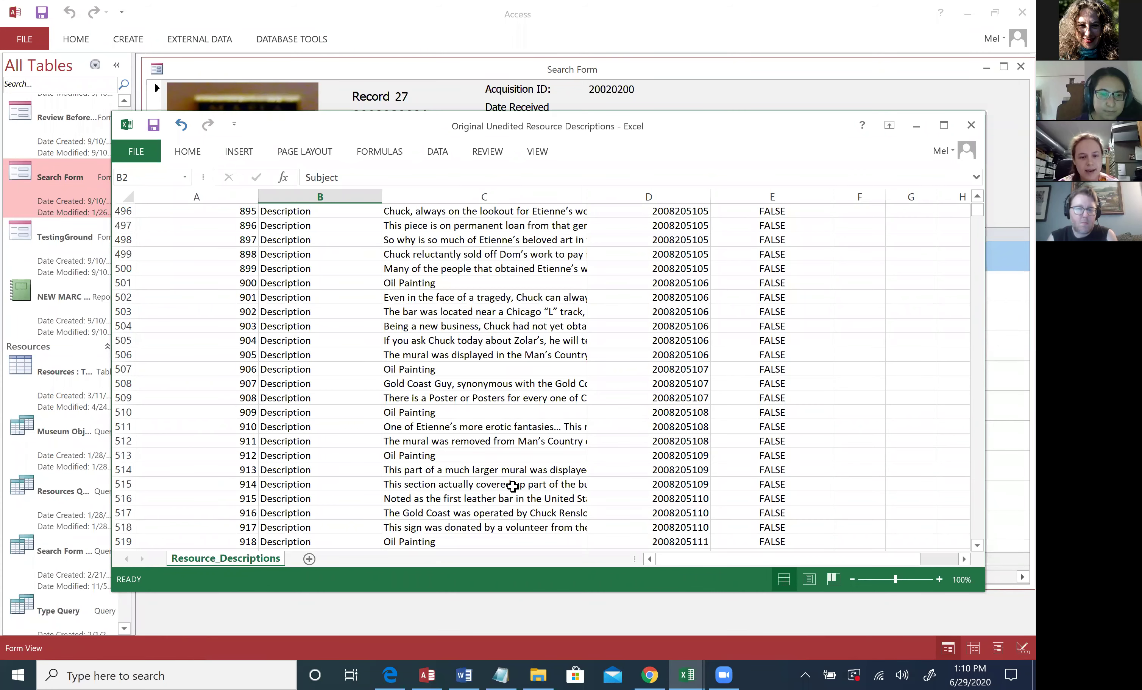
scroll(512, 486, down, 4)
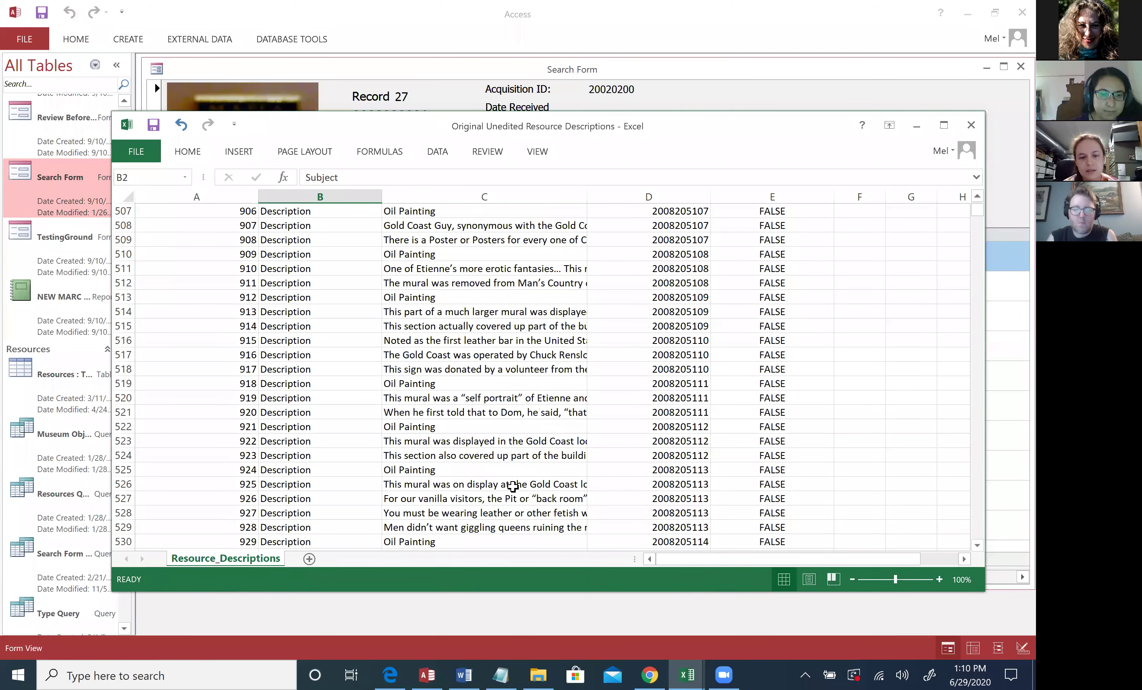
scroll(512, 486, down, 20)
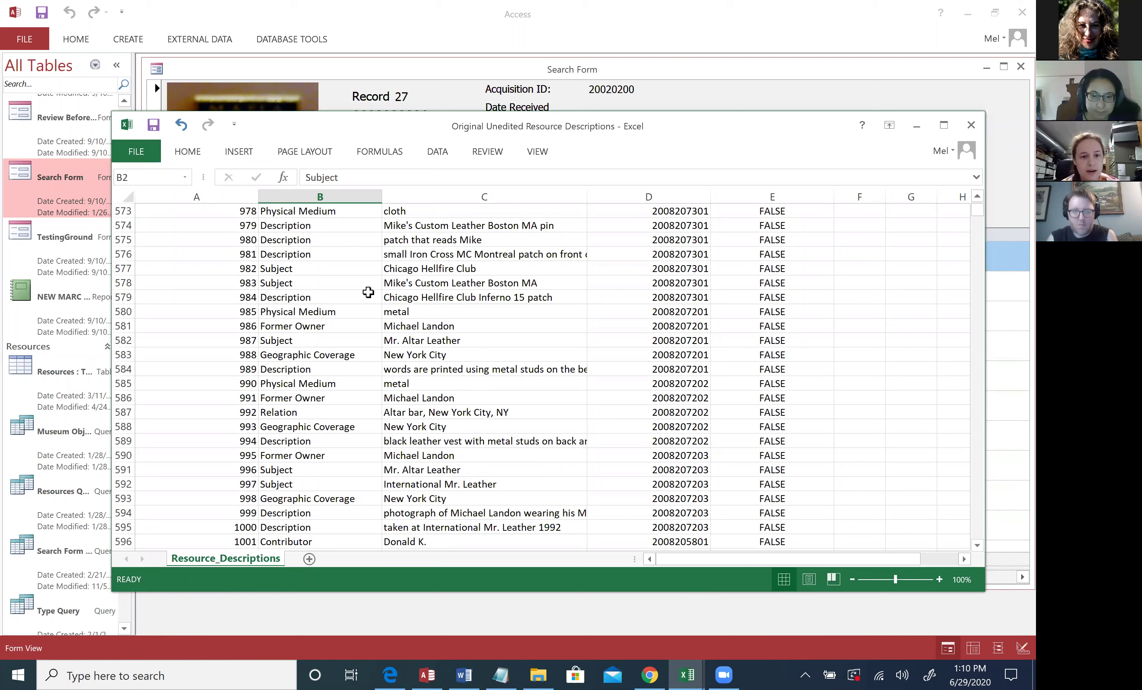
scroll(370, 440, down, 9)
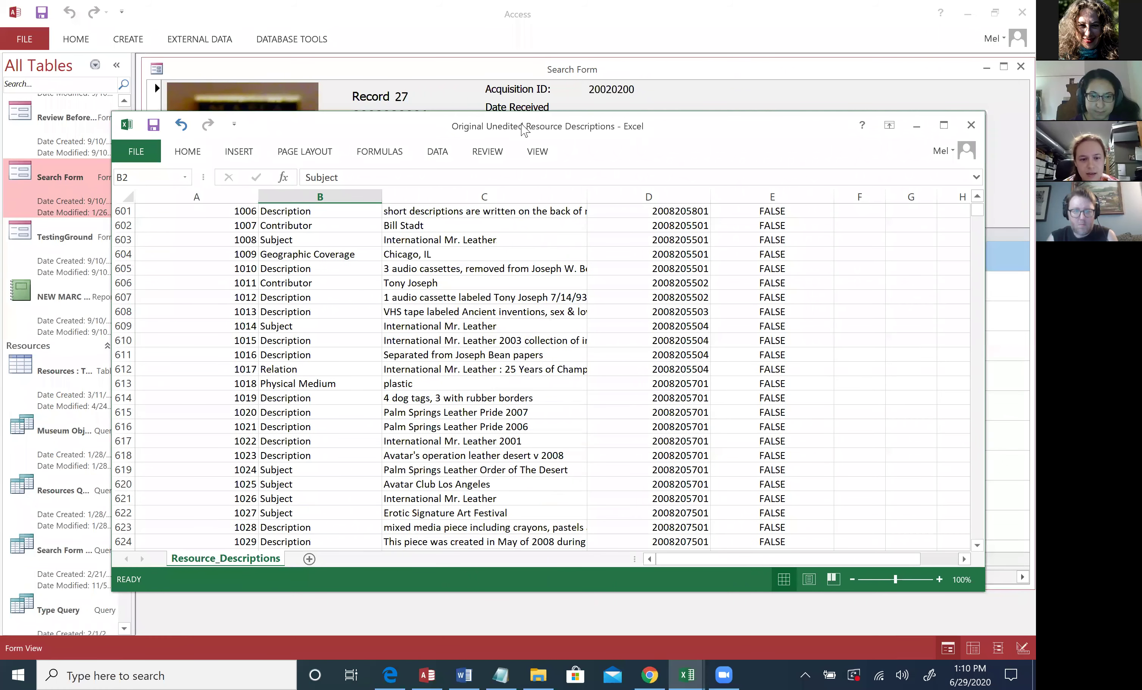
Close the Original Unedited Resource Descriptions workbook without saving the changes
drag(524, 130, 363, 175)
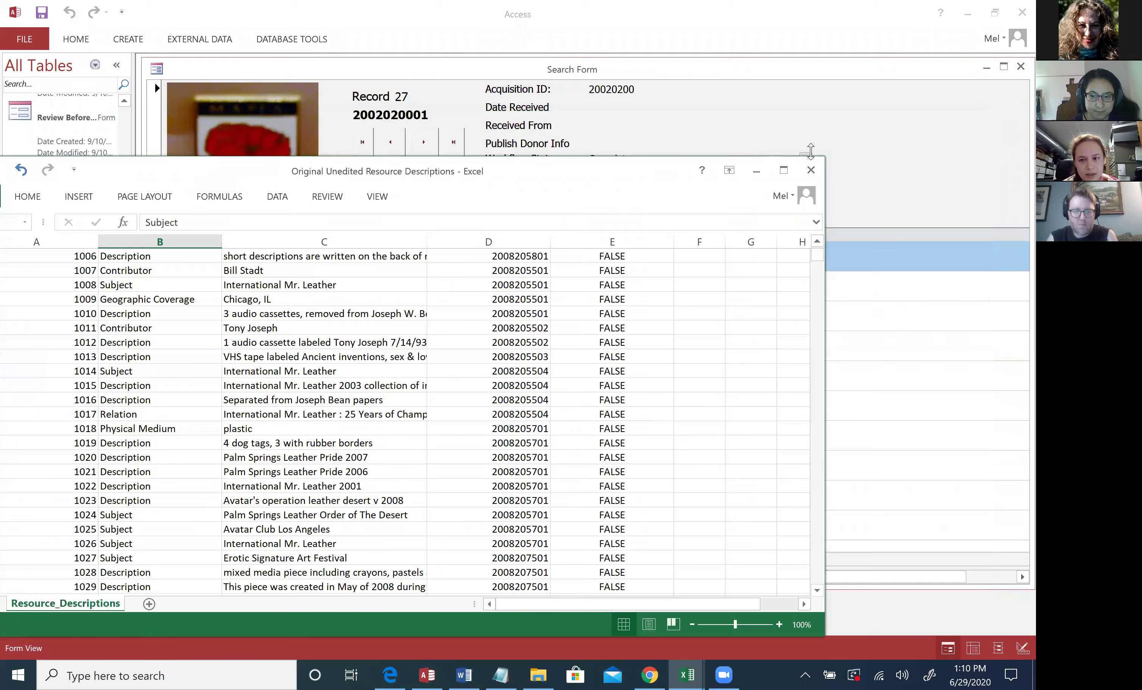
click(811, 173)
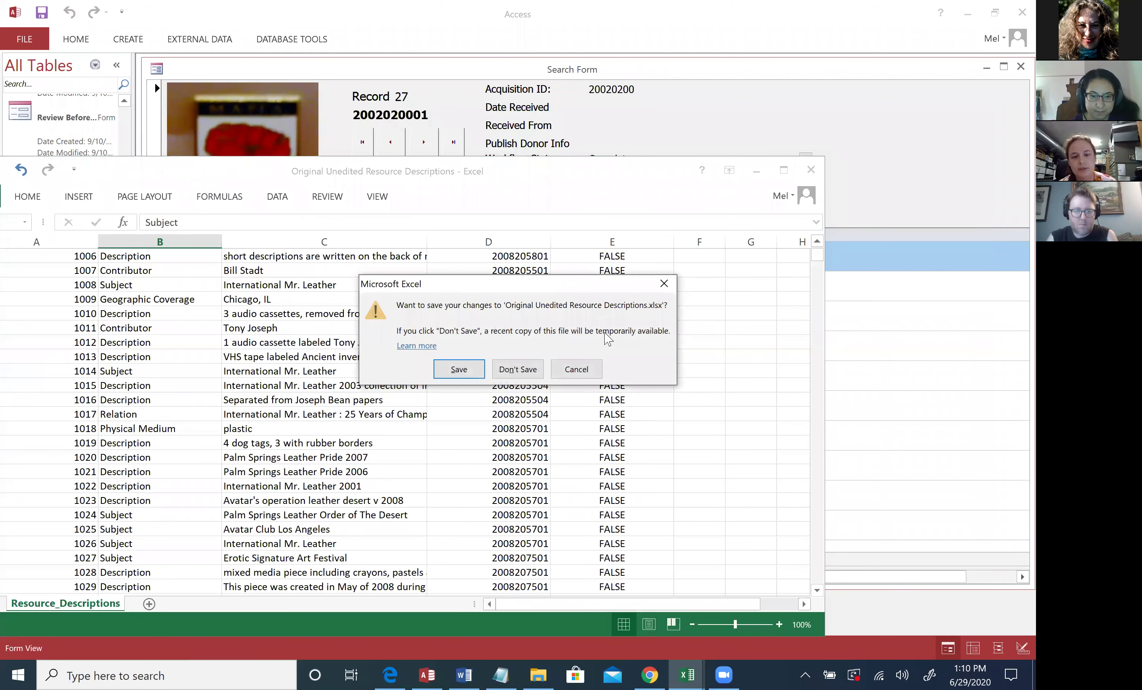
click(520, 369)
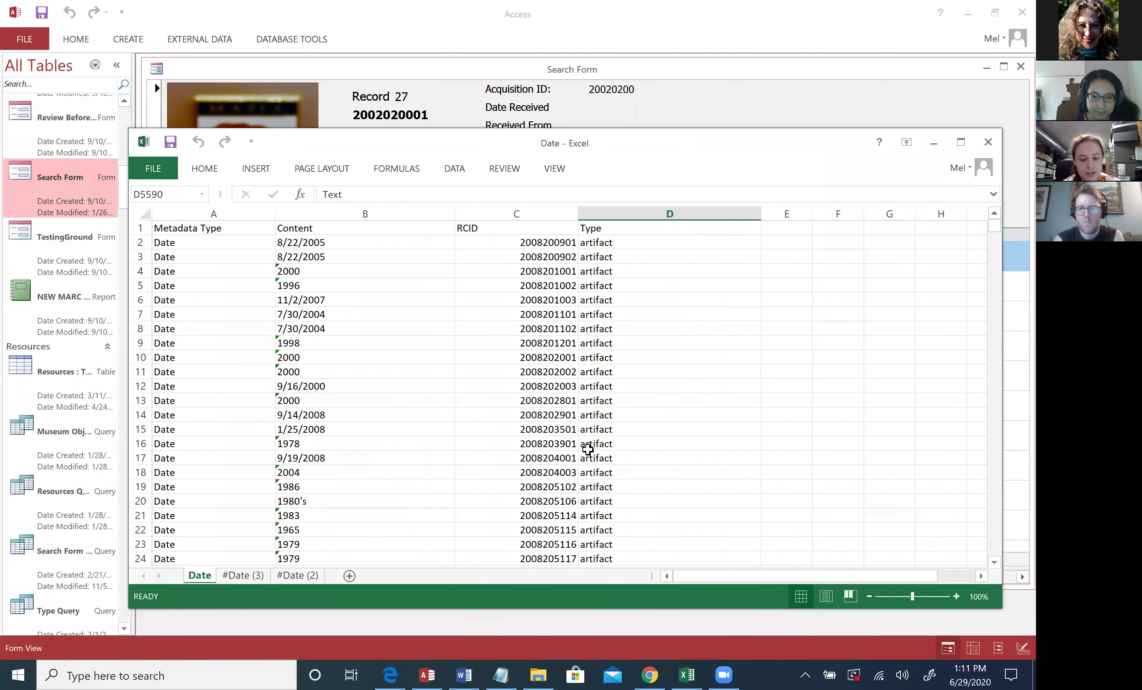
Switch to the Edge browser and view the collection overview and biographical note in the archival finding aid
click(389, 665)
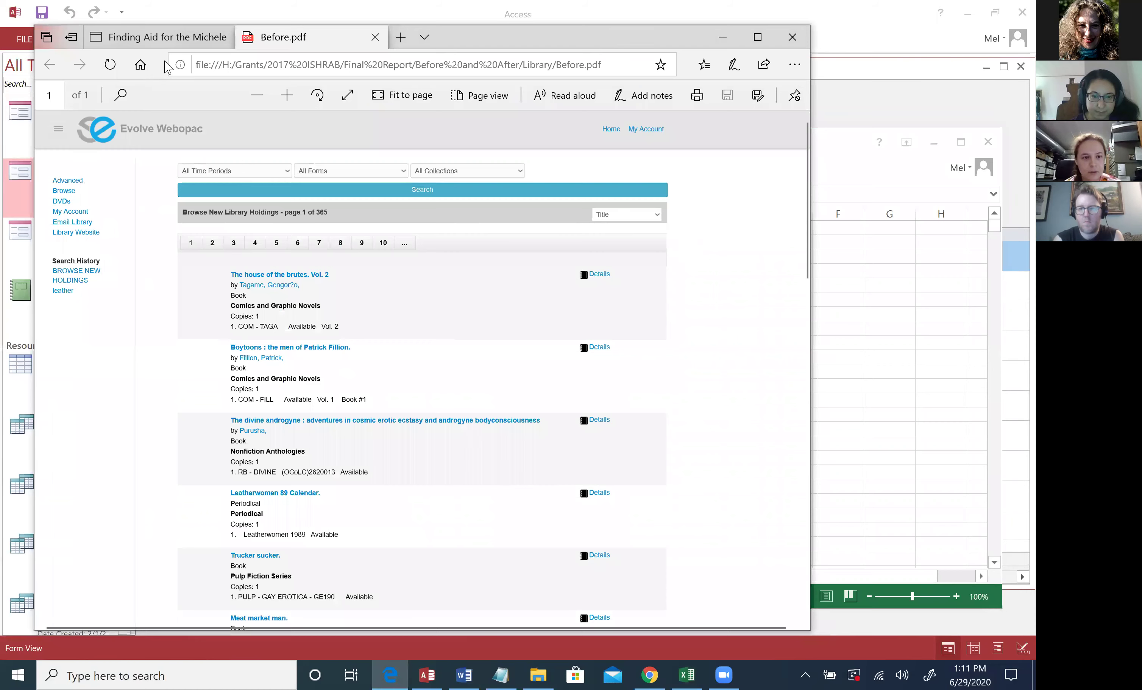
click(154, 42)
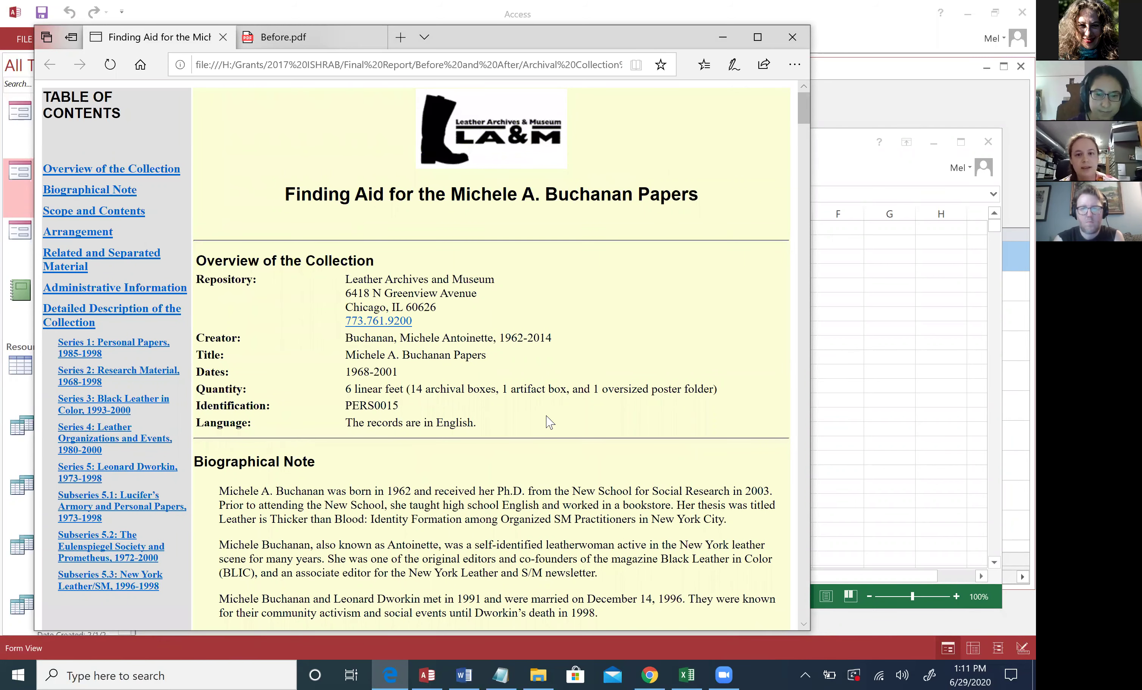
scroll(550, 422, down, 1)
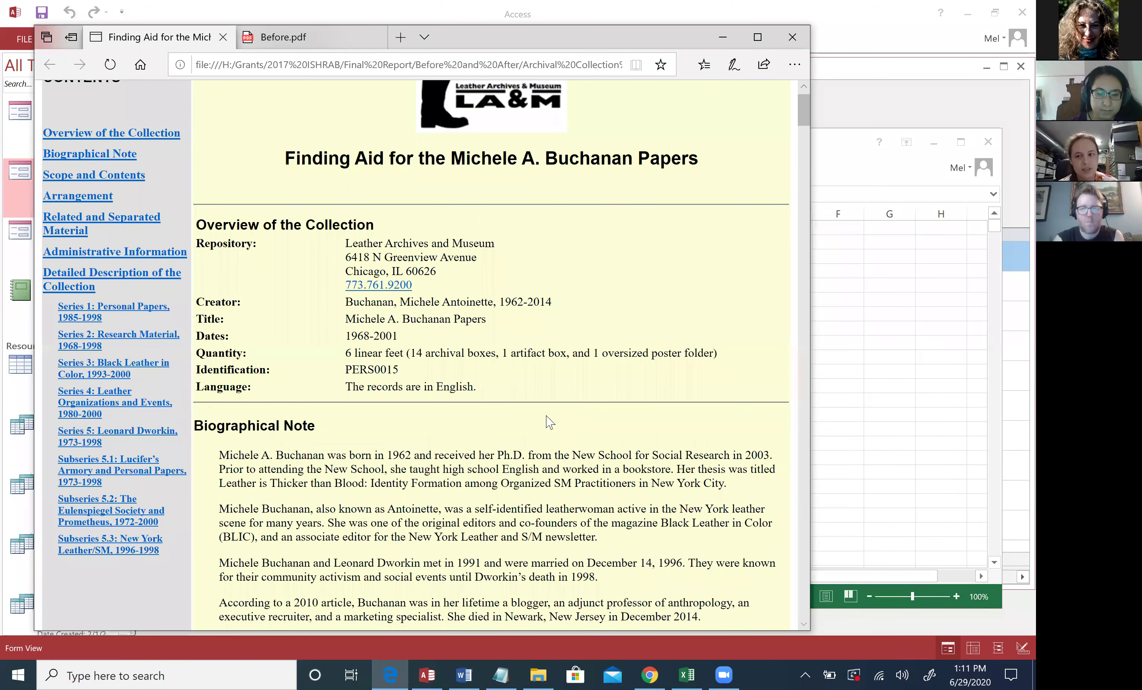
Compare the Search Form record in Access with the archival finding aid, and return to the library catalog in Before.pdf
click(426, 673)
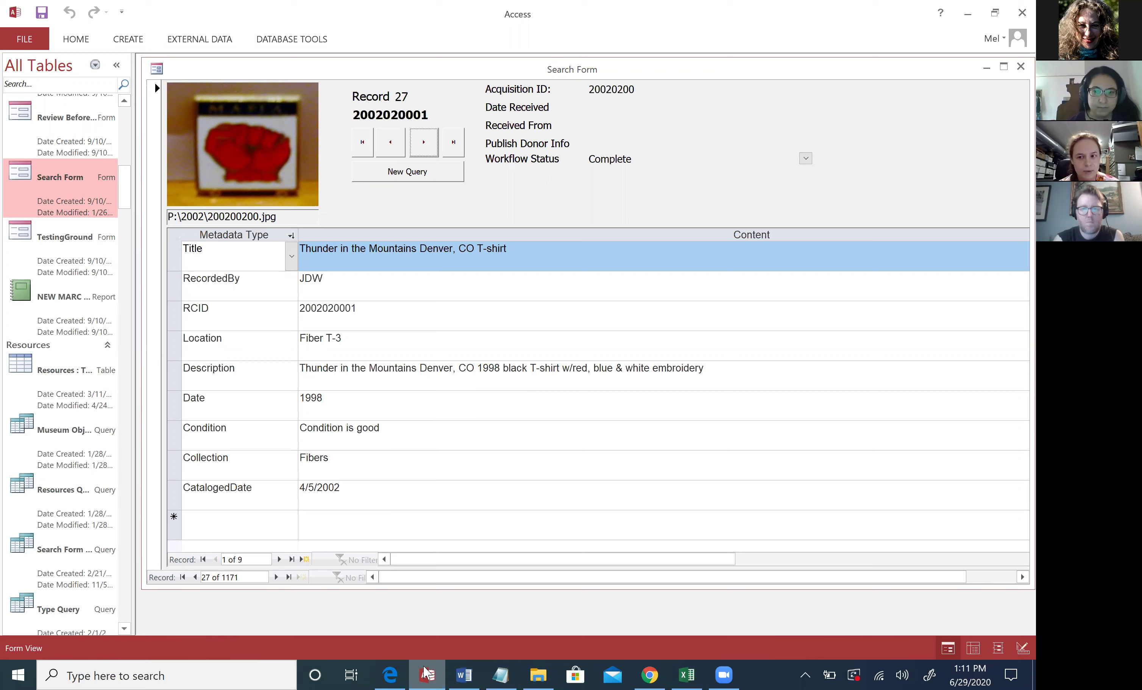
click(390, 675)
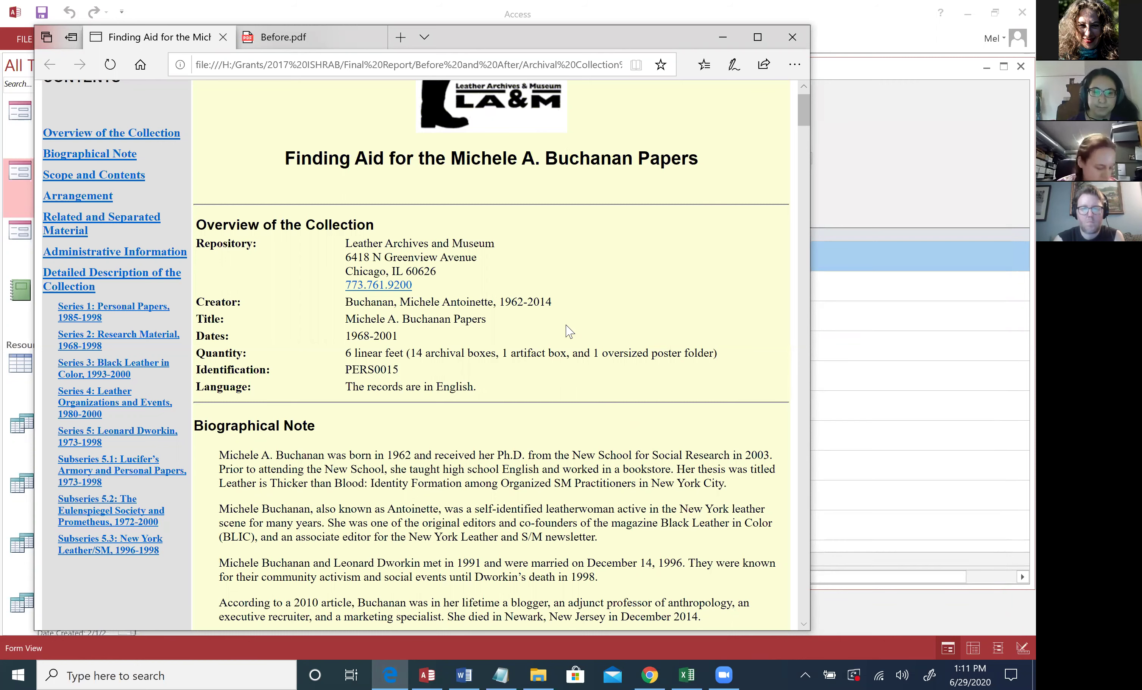
click(427, 674)
click(400, 674)
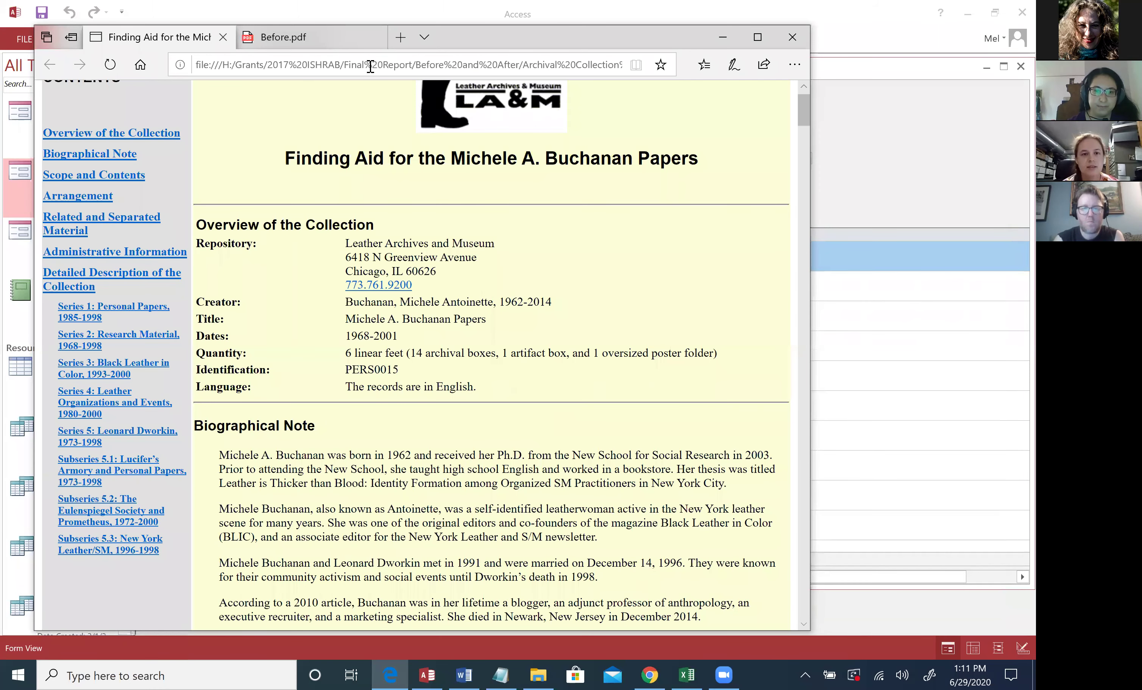
click(319, 45)
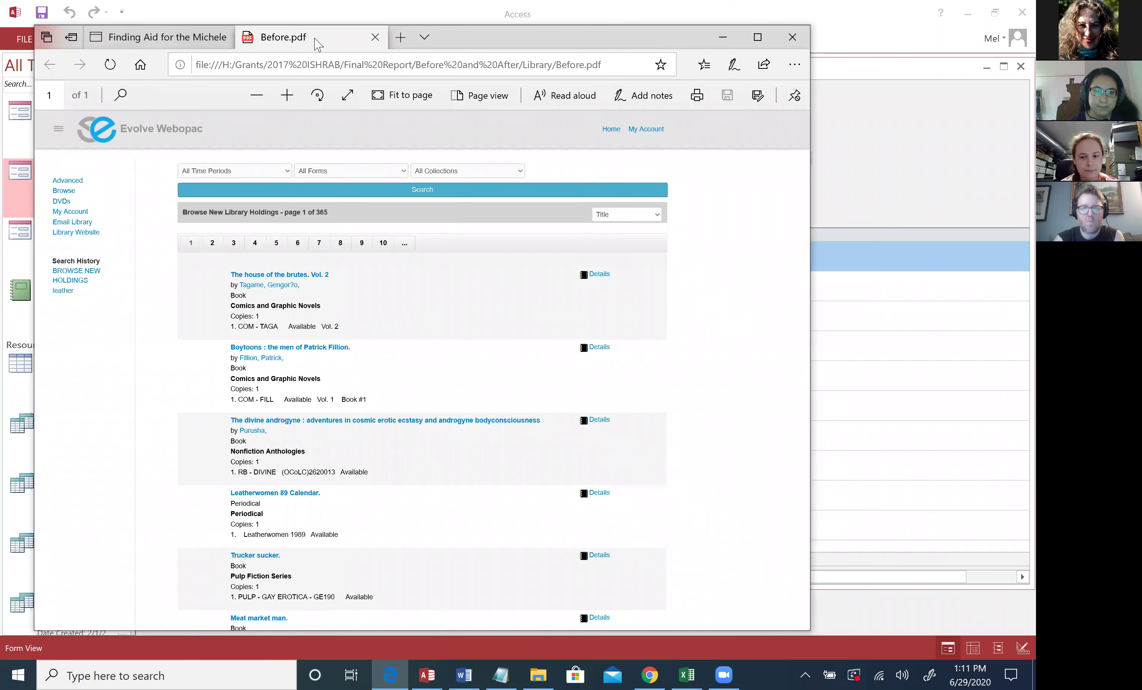
Show the Search Form in Access once more and minimize the database window
click(423, 675)
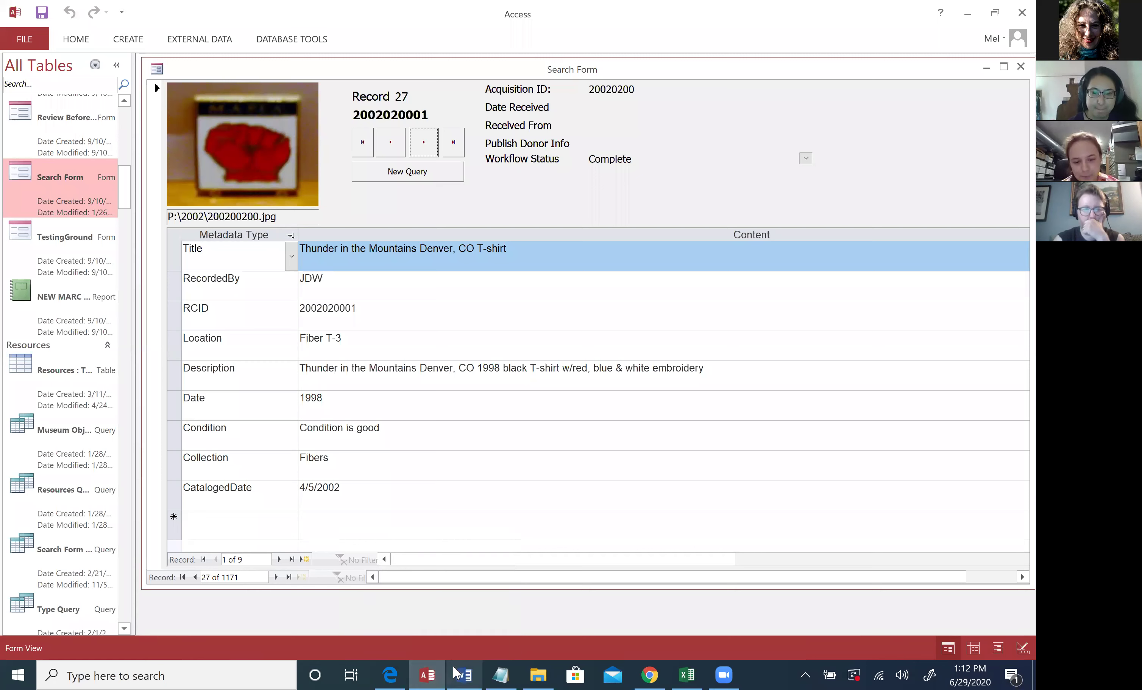
mouse_move(417, 673)
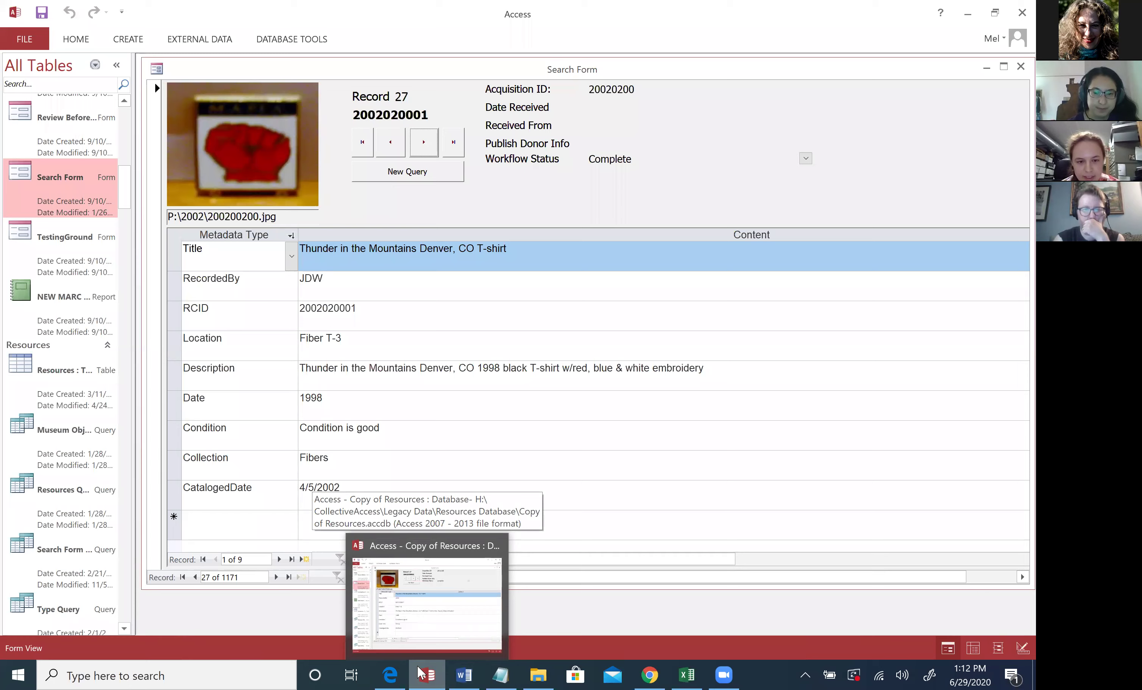
click(421, 673)
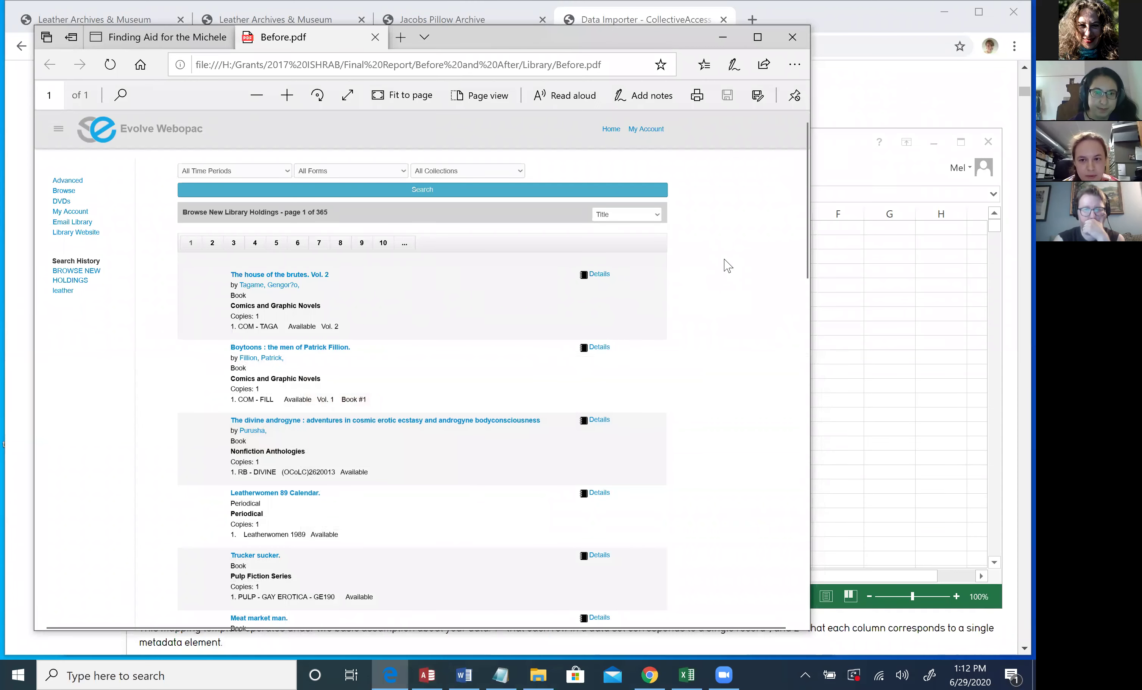
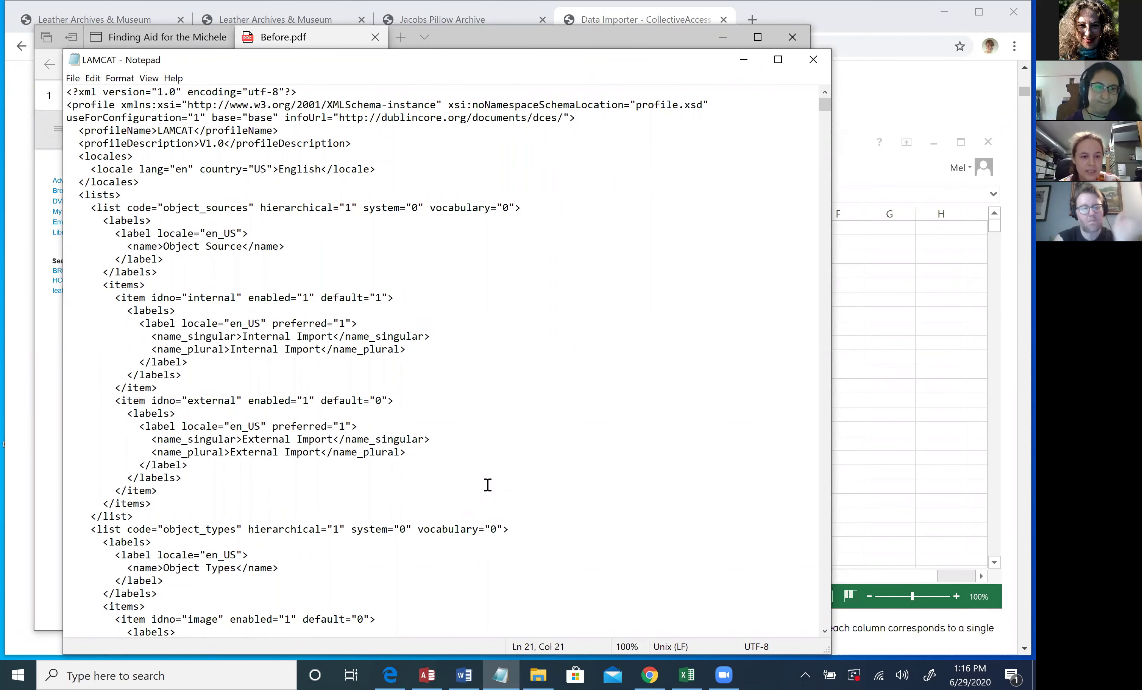
Examine the LAMCAT profile XML in Notepad from the object sources list to the Object Types list and its name label
scroll(488, 485, down, 6)
scroll(487, 485, down, 2)
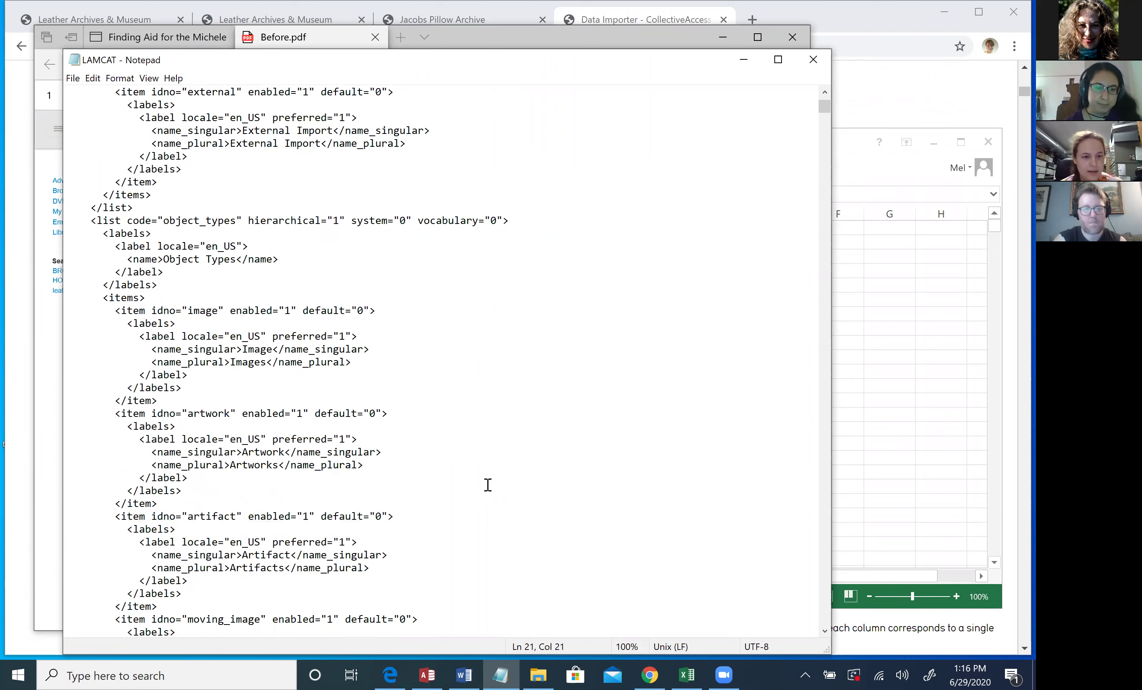
scroll(487, 486, down, 2)
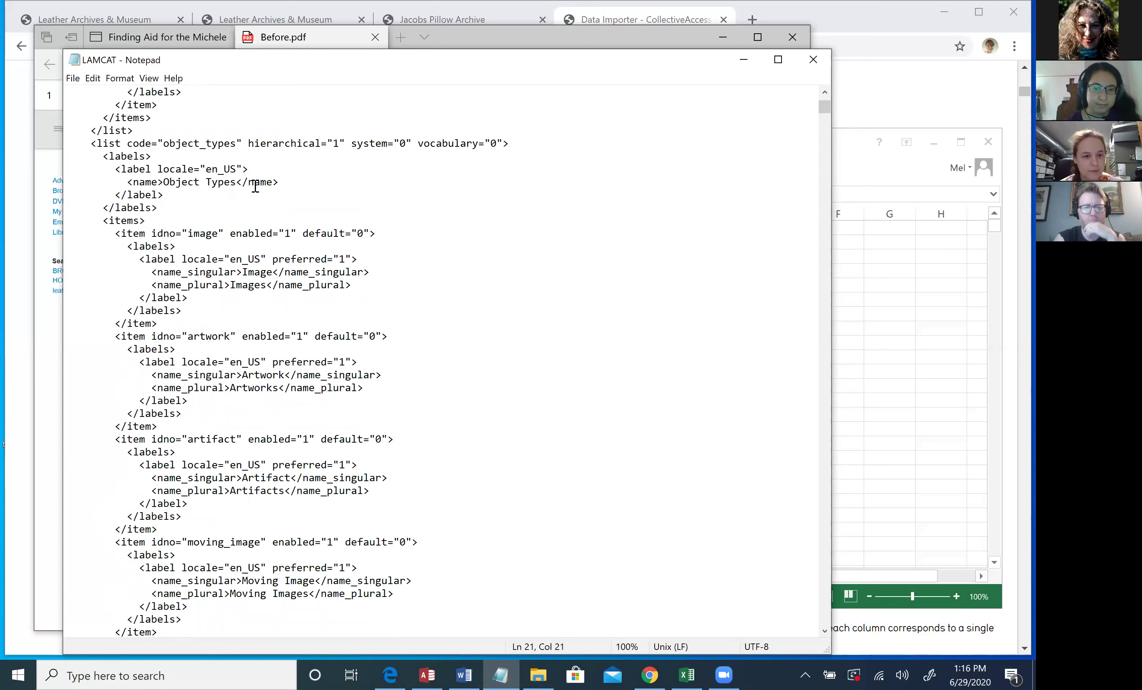
drag(242, 182, 163, 182)
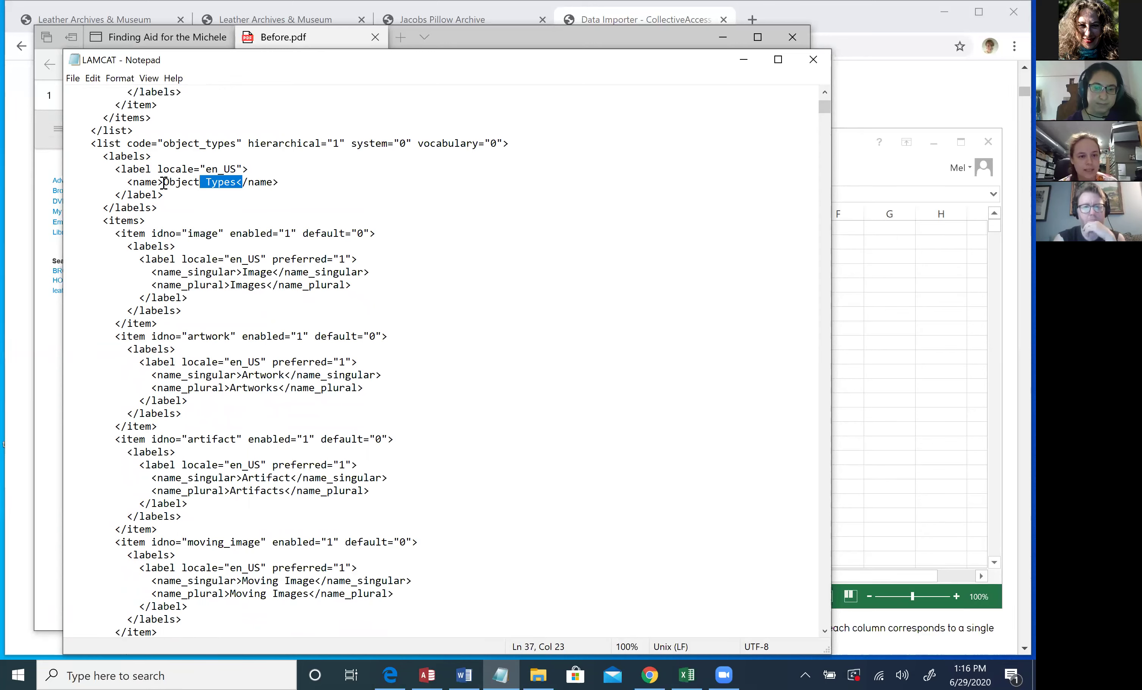
drag(242, 182, 222, 193)
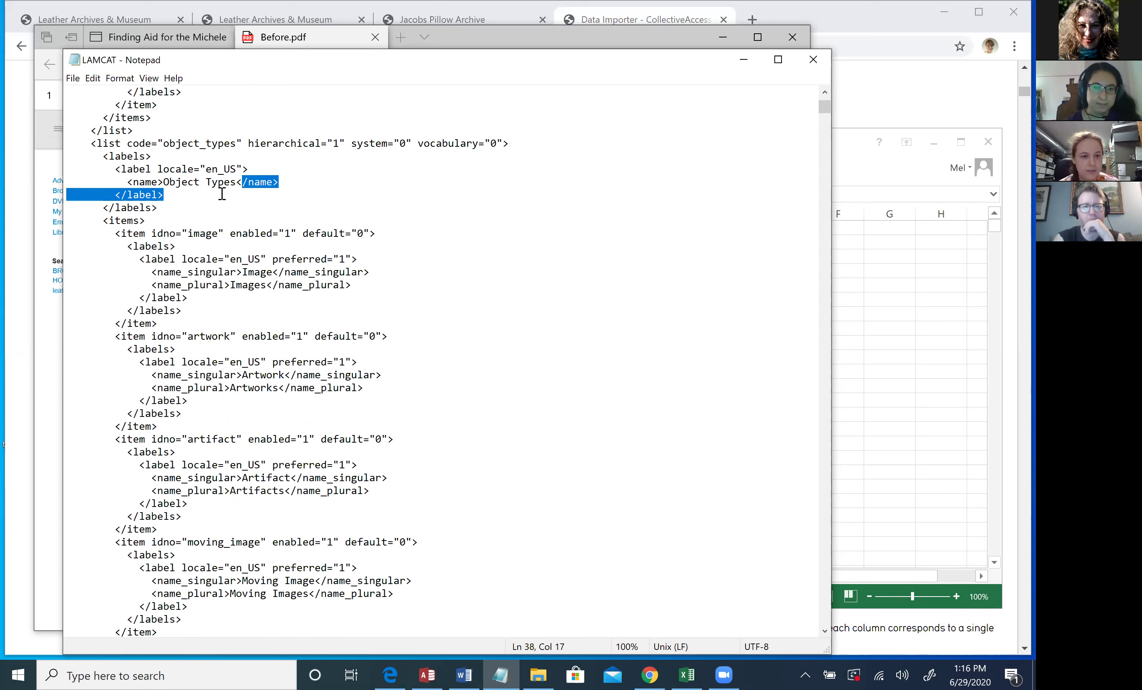
click(219, 184)
click(335, 292)
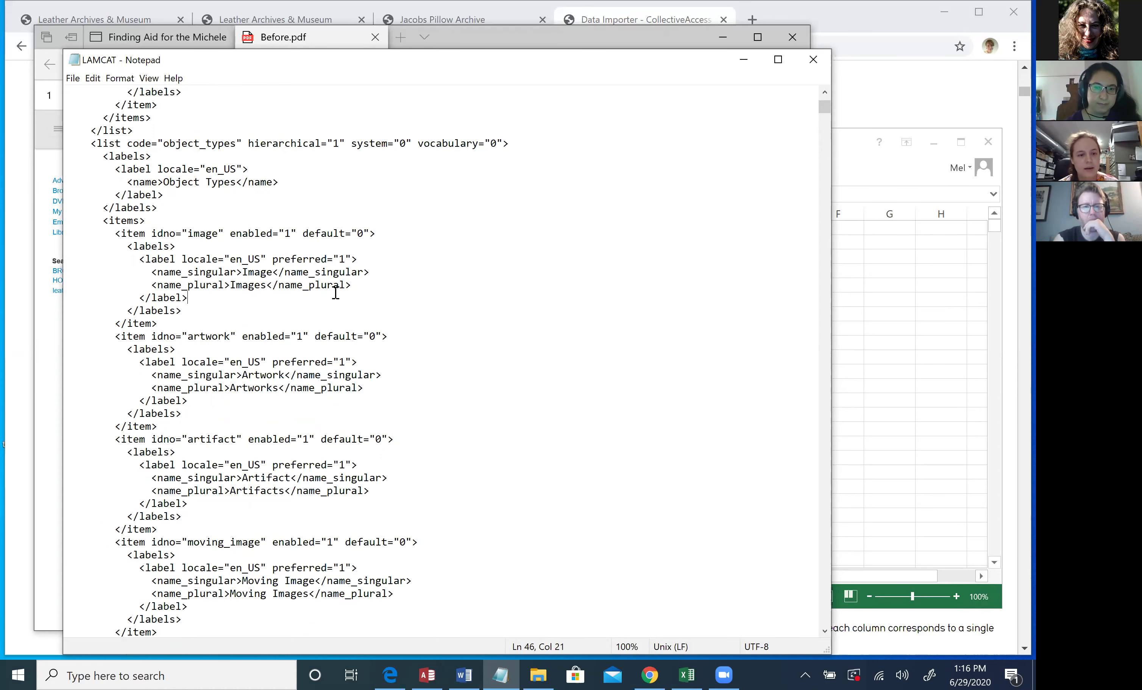
Read through the item definitions of the object_types list, from image and artwork to poster and uncategorized
scroll(335, 293, down, 1)
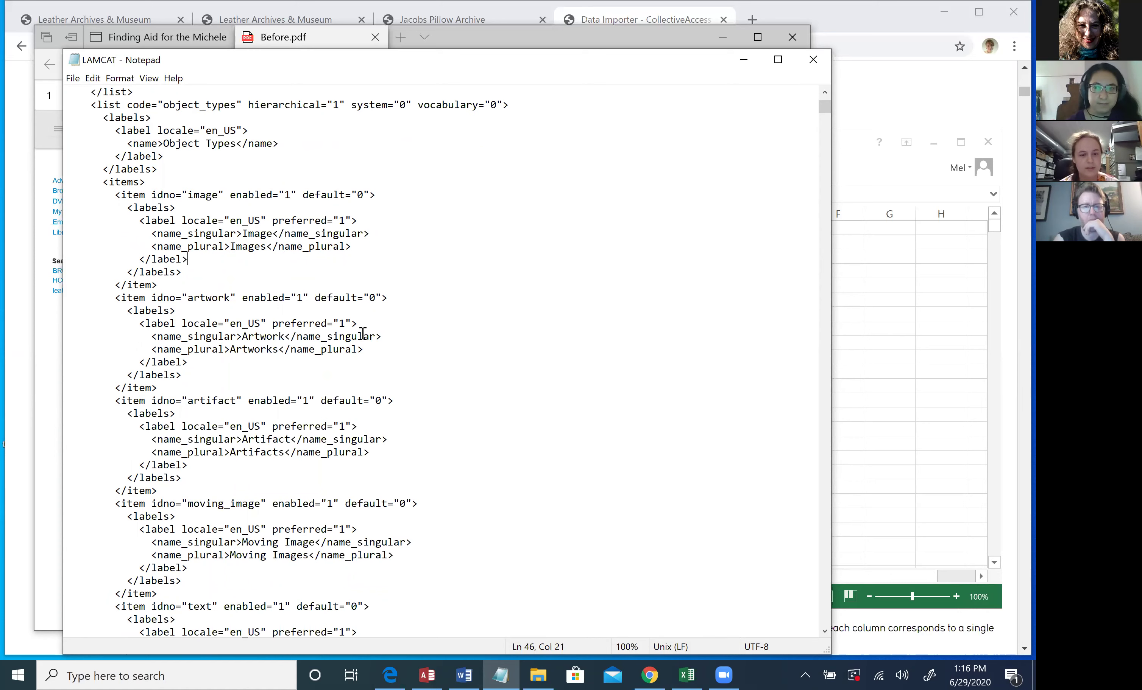
scroll(273, 441, down, 6)
scroll(273, 441, down, 5)
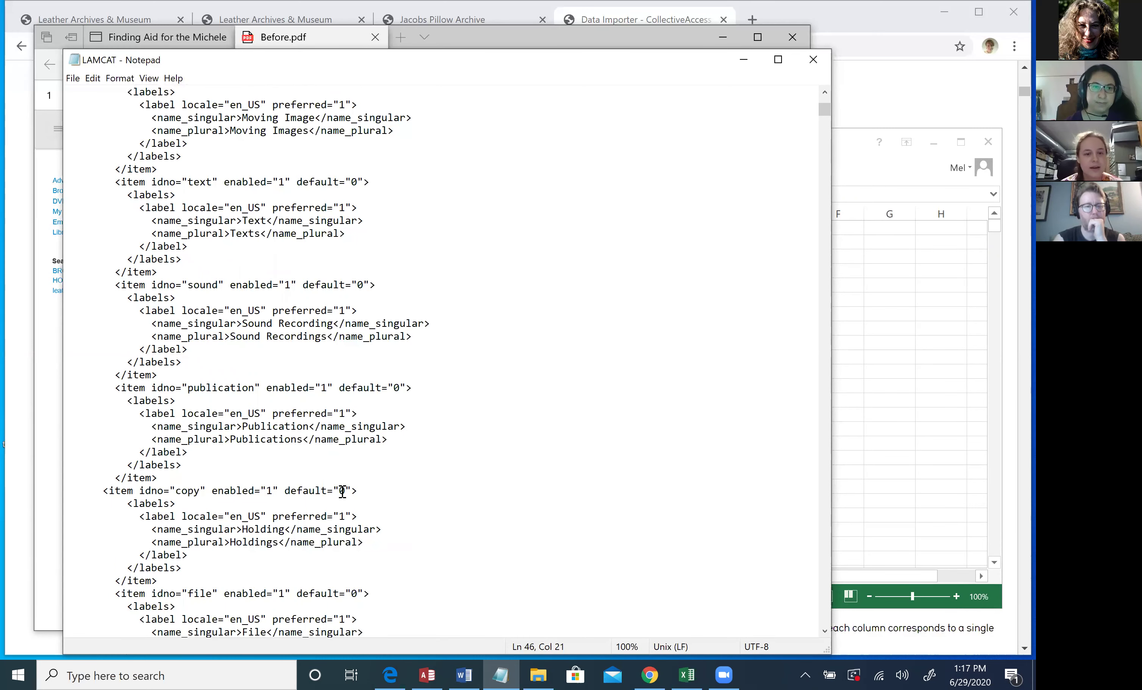
scroll(341, 491, down, 10)
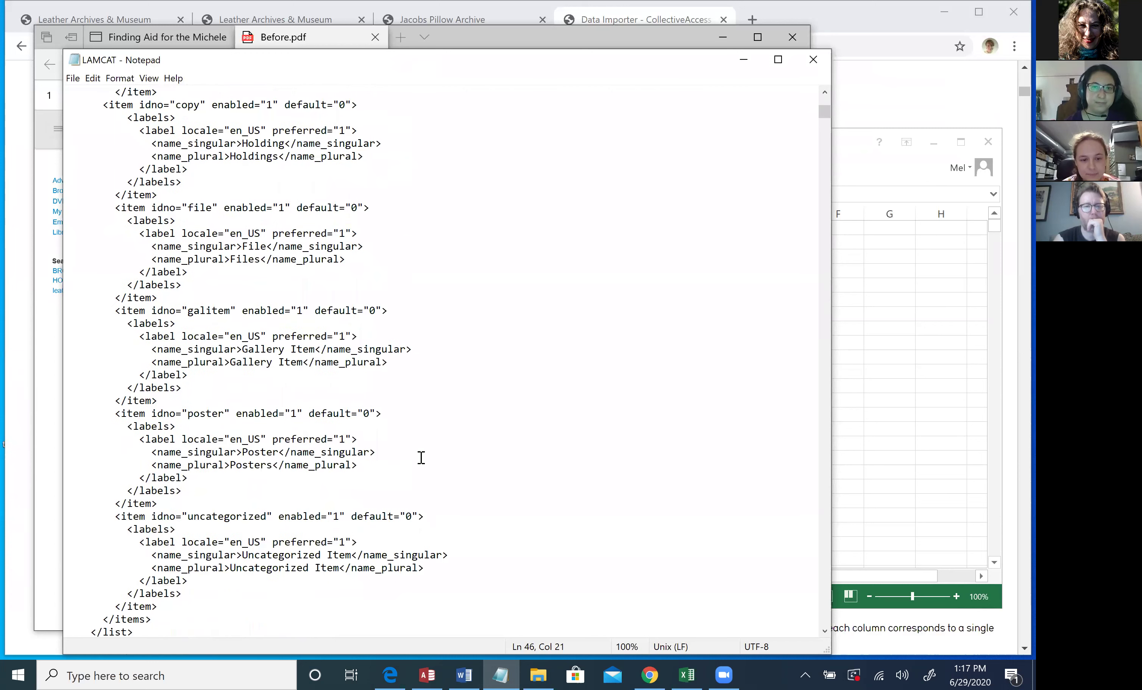
scroll(421, 459, down, 3)
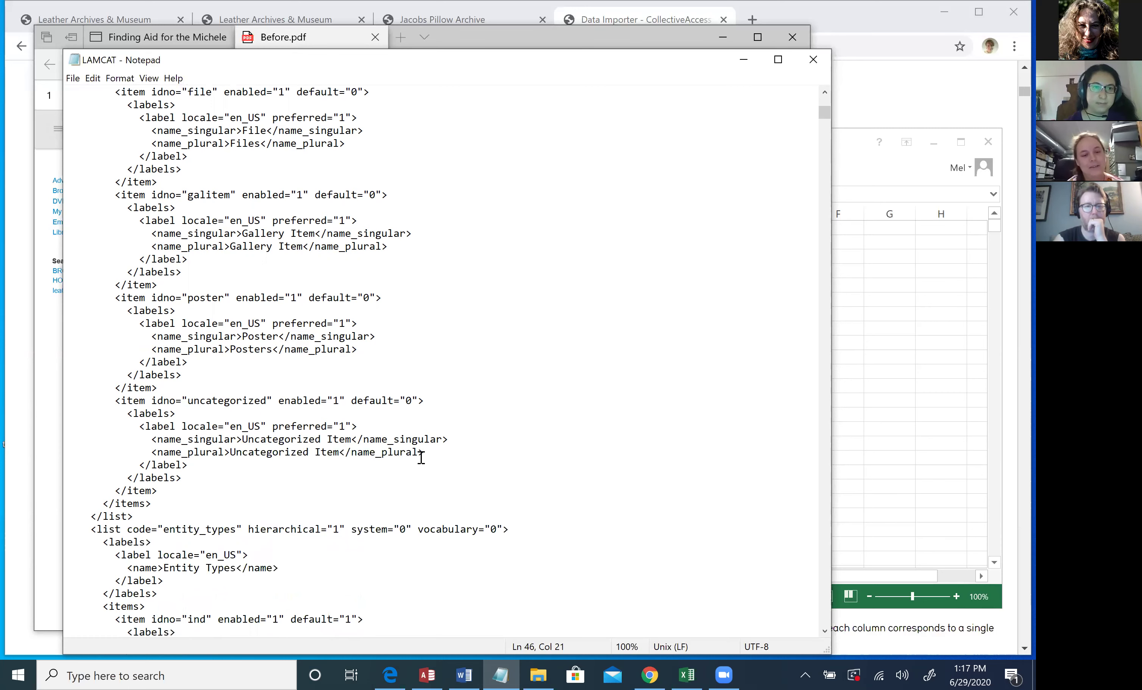
click(450, 468)
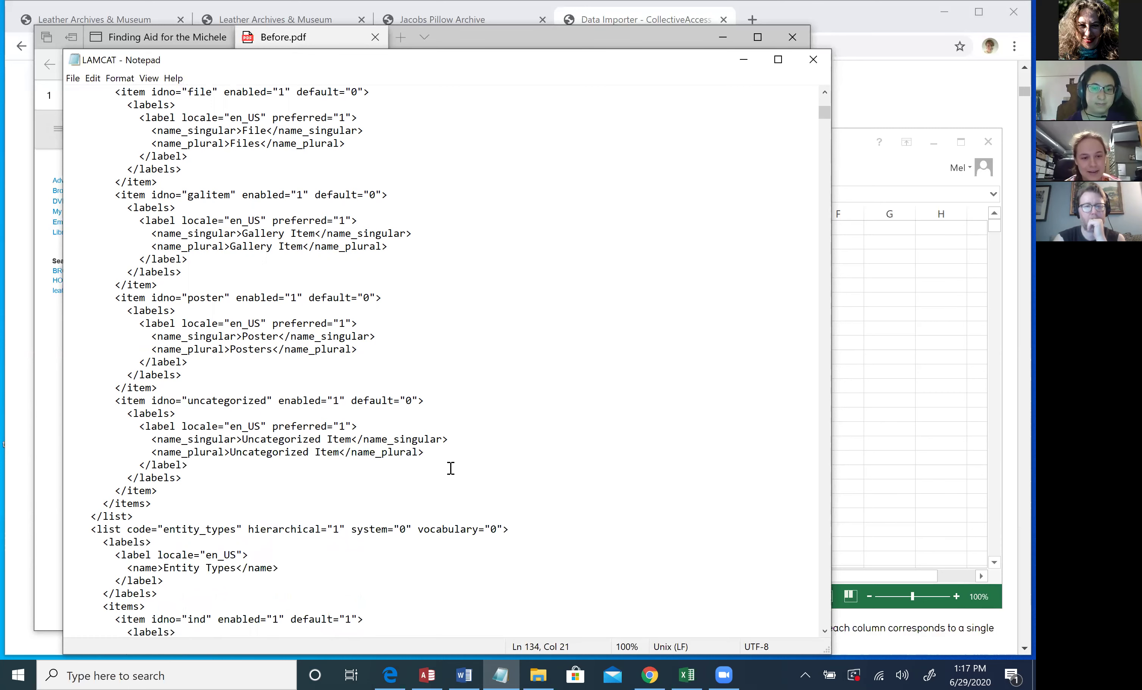
scroll(450, 469, down, 1)
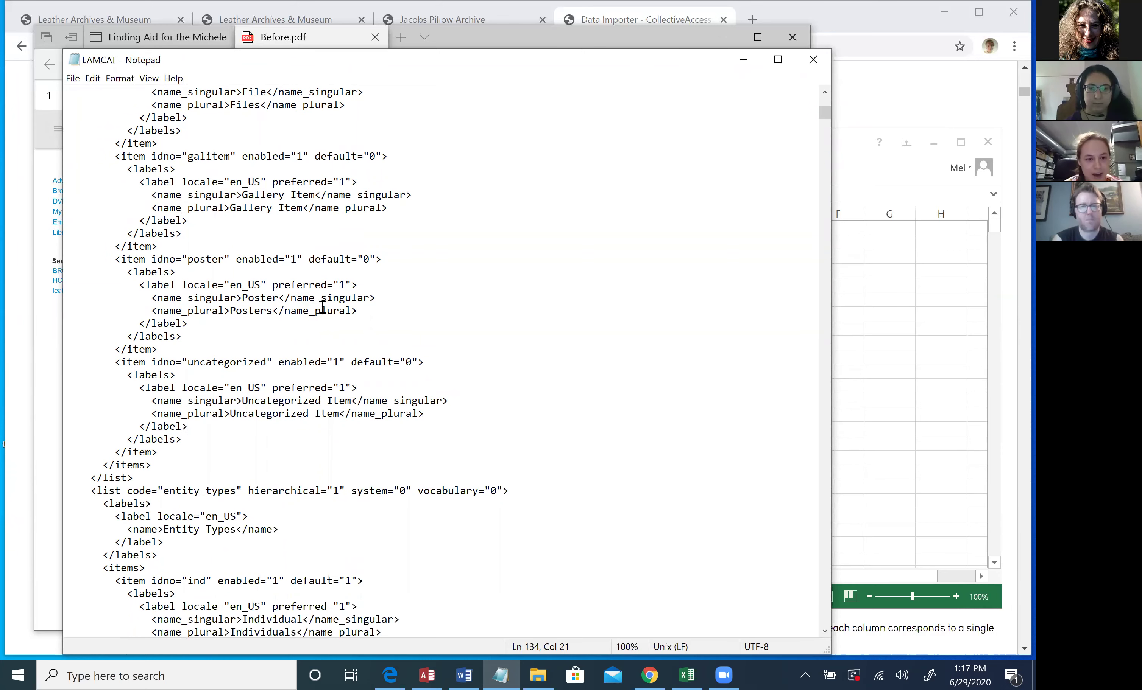
Examine the entity_types list with its individual and organization items, and the continent and country items of place_types
scroll(327, 226, down, 4)
scroll(327, 225, down, 6)
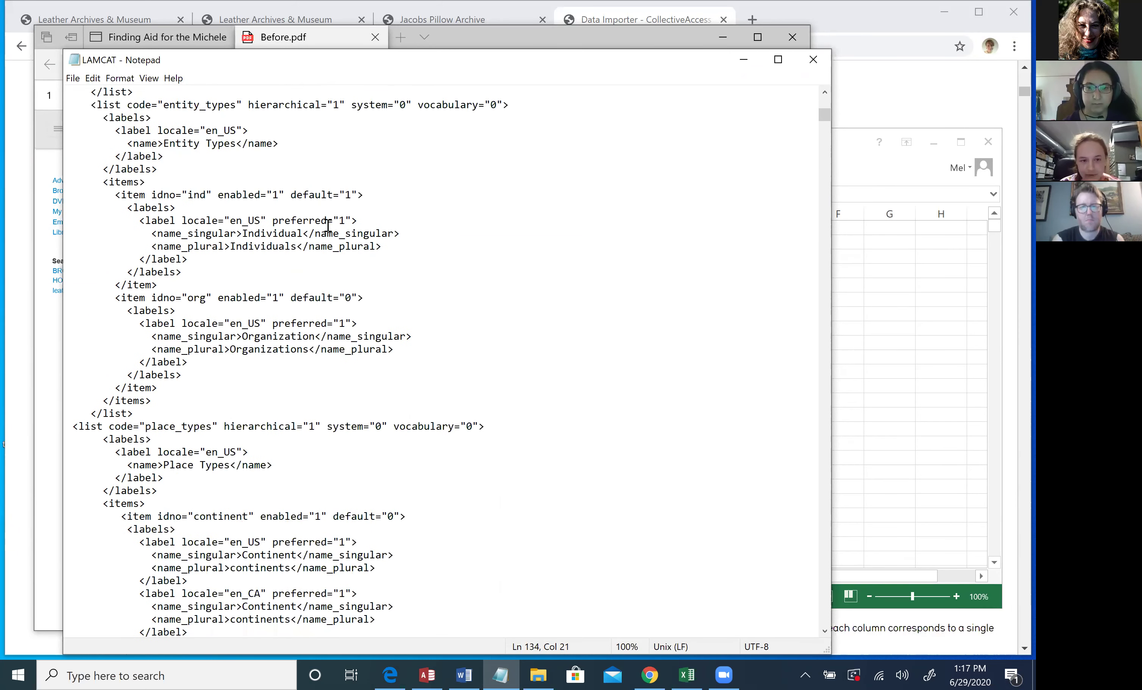
scroll(328, 226, down, 5)
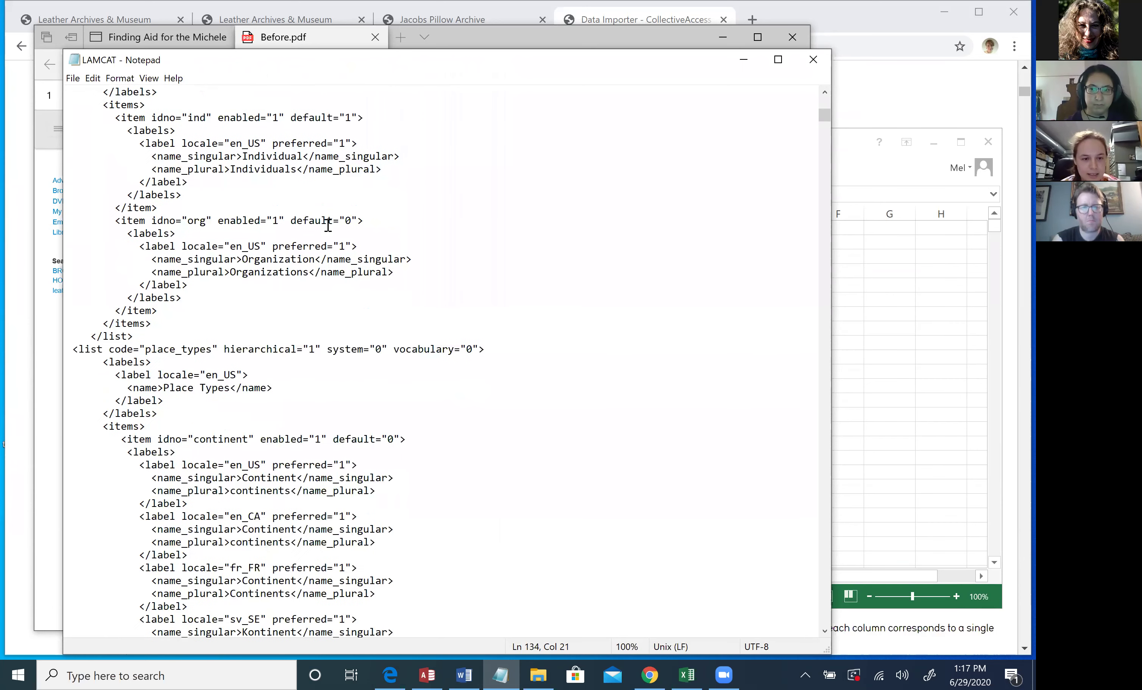
scroll(328, 225, up, 1)
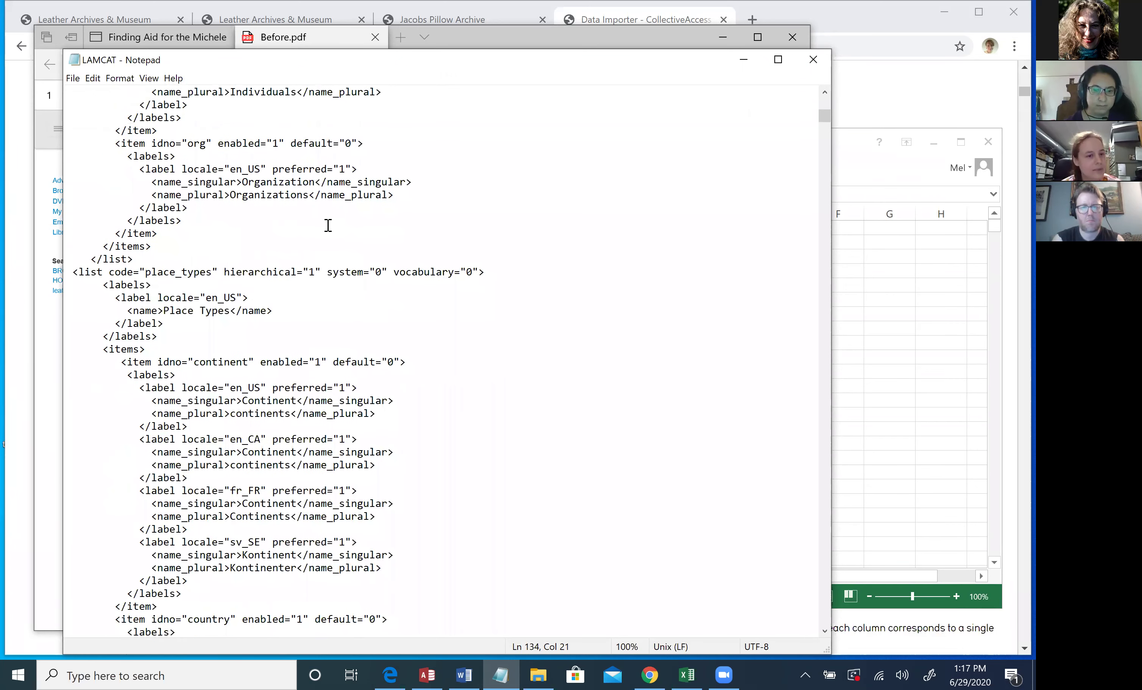
scroll(328, 226, up, 3)
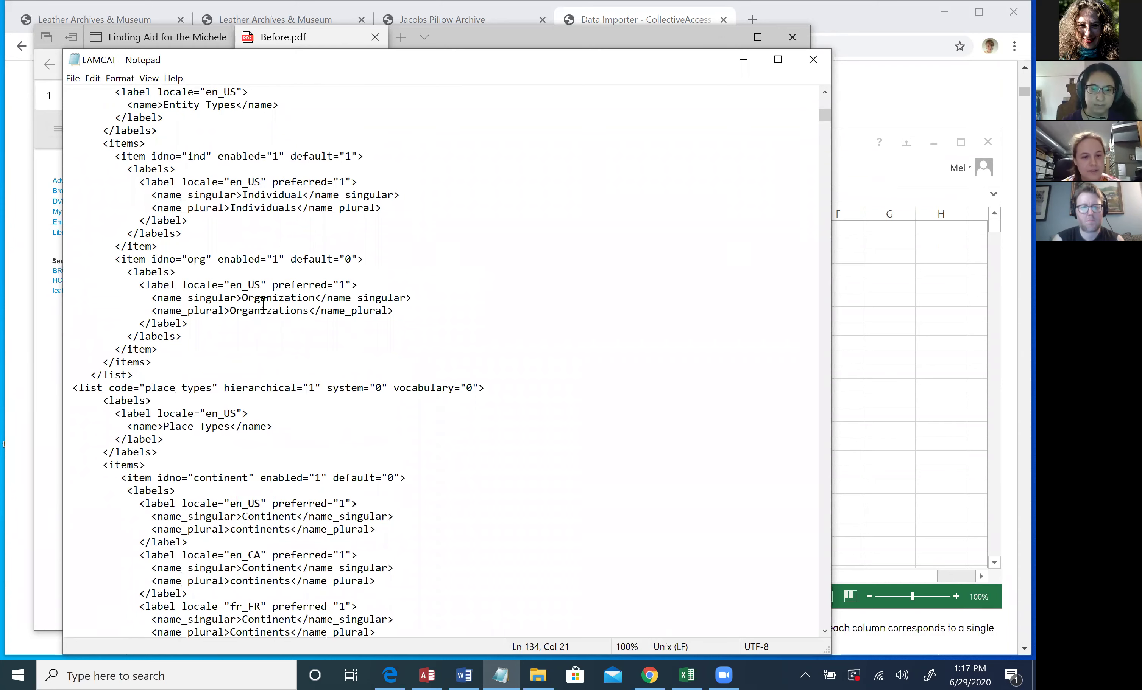
scroll(264, 303, down, 5)
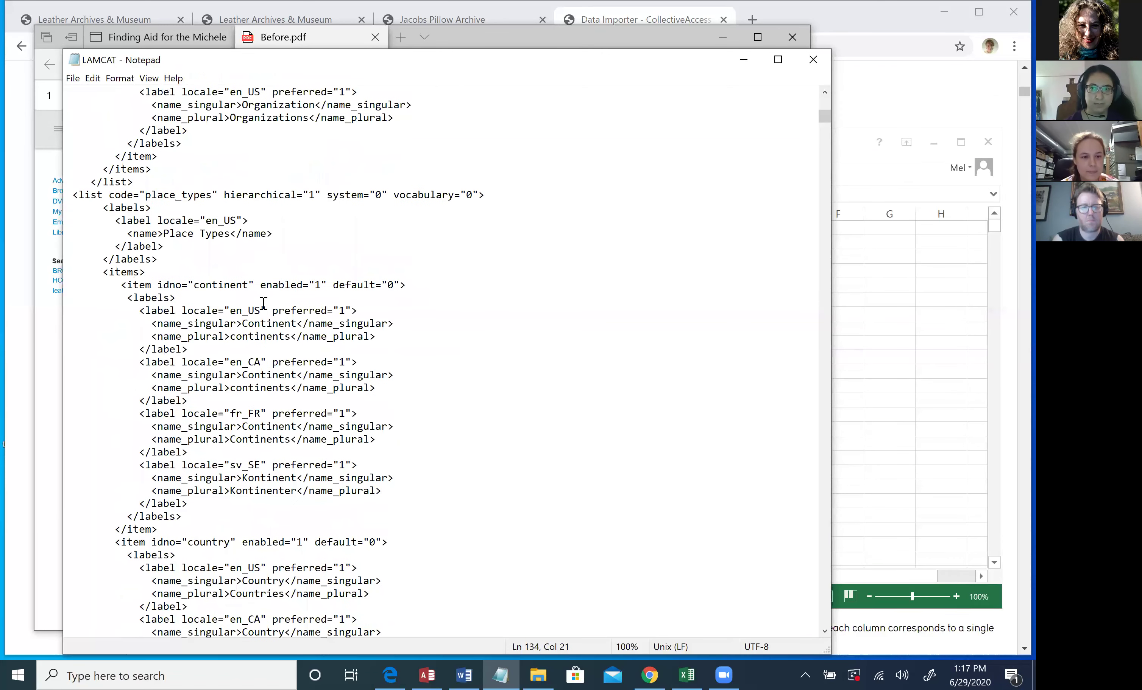
scroll(263, 303, down, 3)
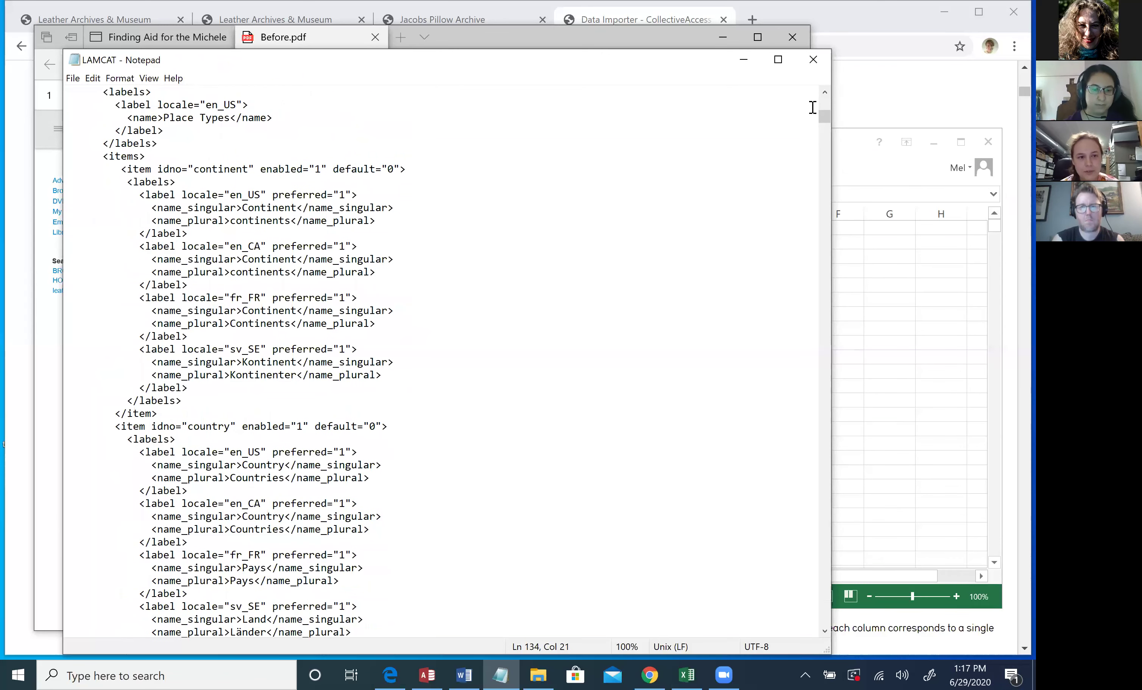
Minimize the LAMCAT profile and the Before.pdf window, and switch to the Leather Archives & Museum CollectiveAccess dashboard in Chrome
click(744, 58)
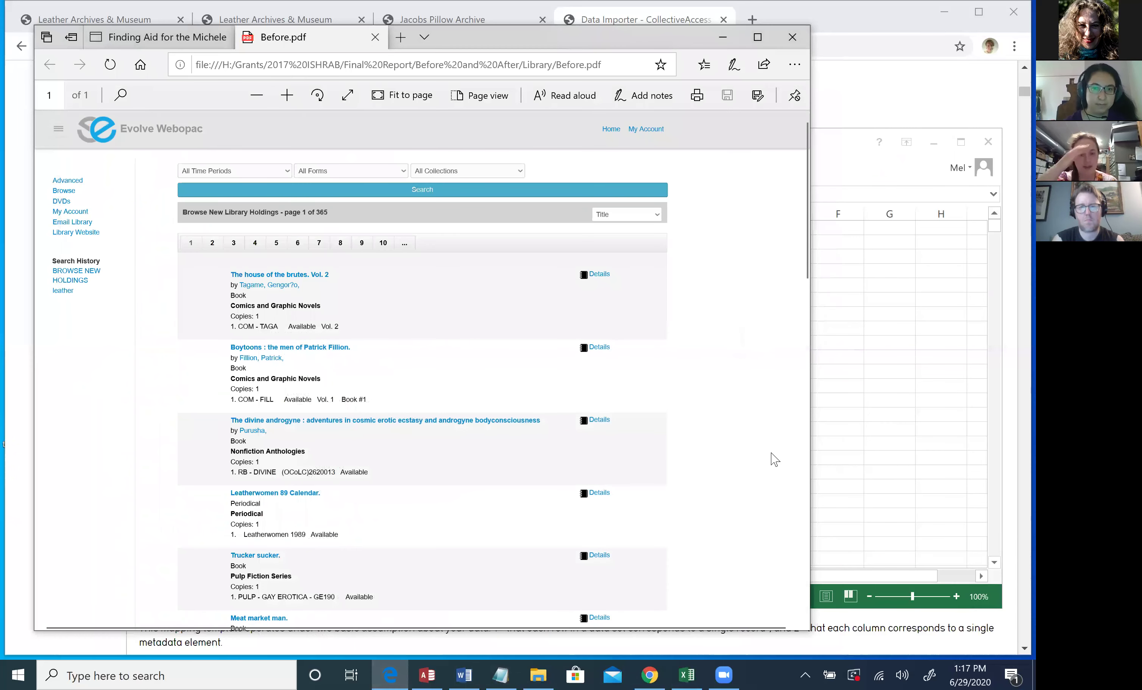
click(723, 38)
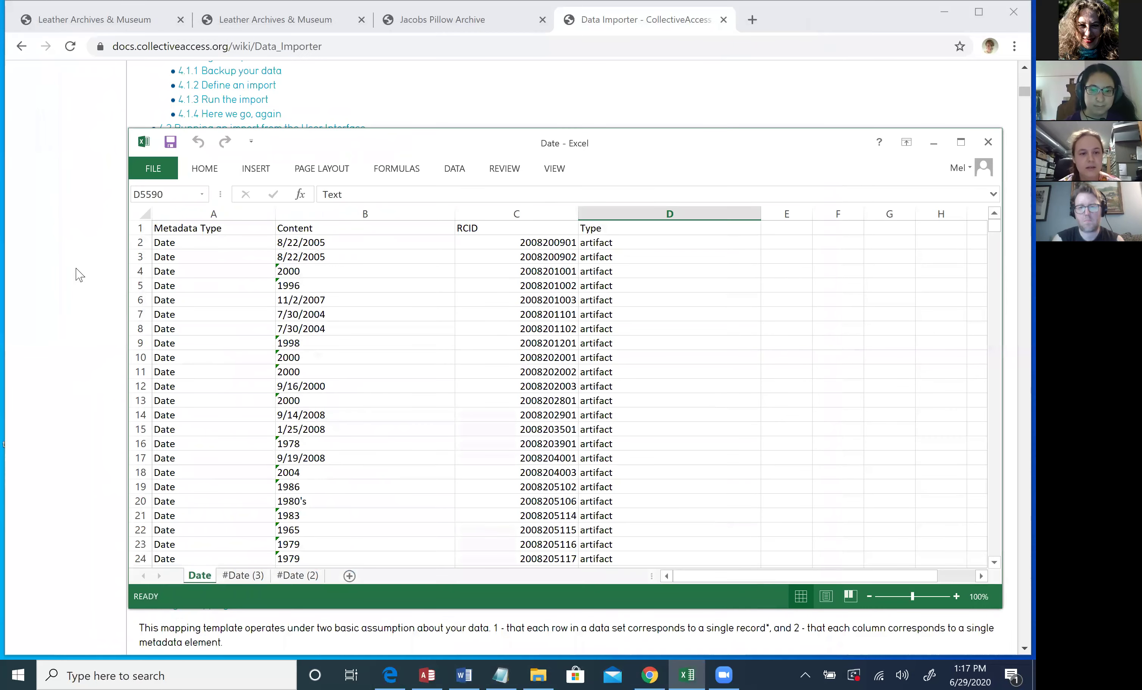
click(106, 27)
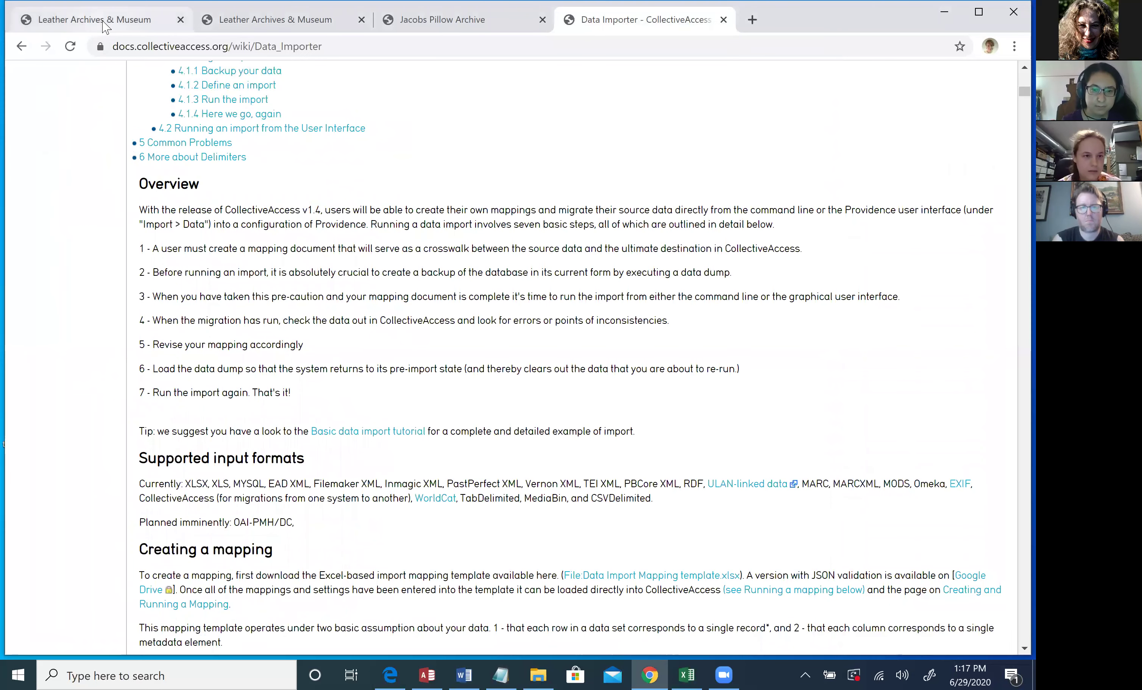
click(104, 23)
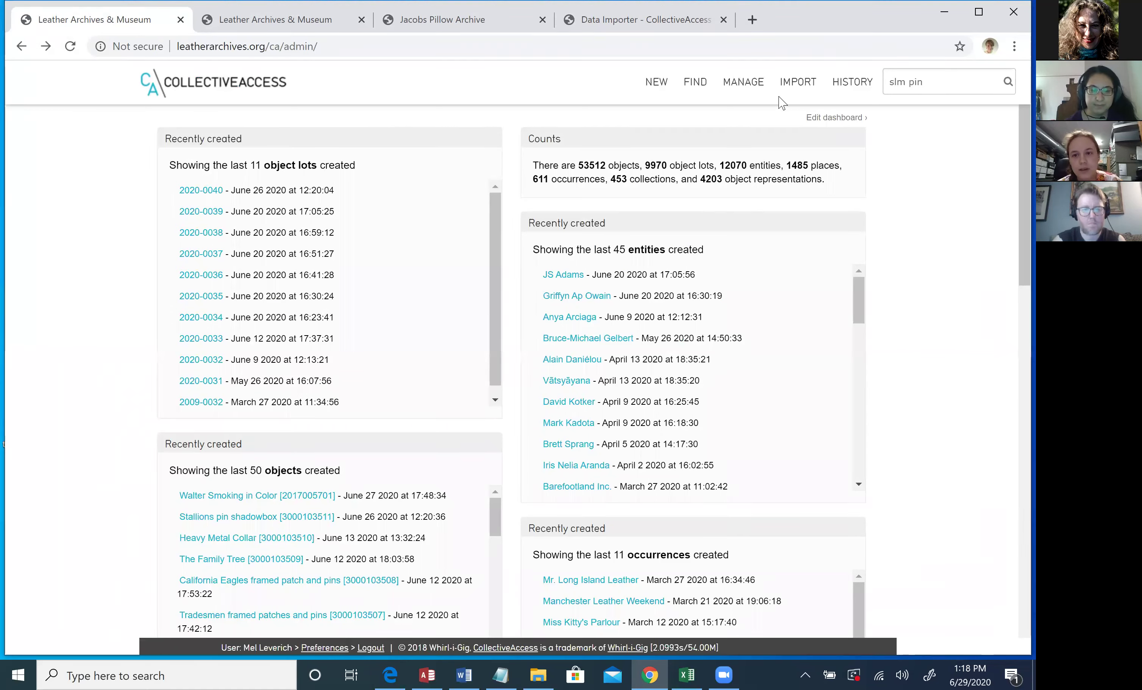
Open the CollectiveAccess administration area and display the list of metadata elements
mouse_move(751, 85)
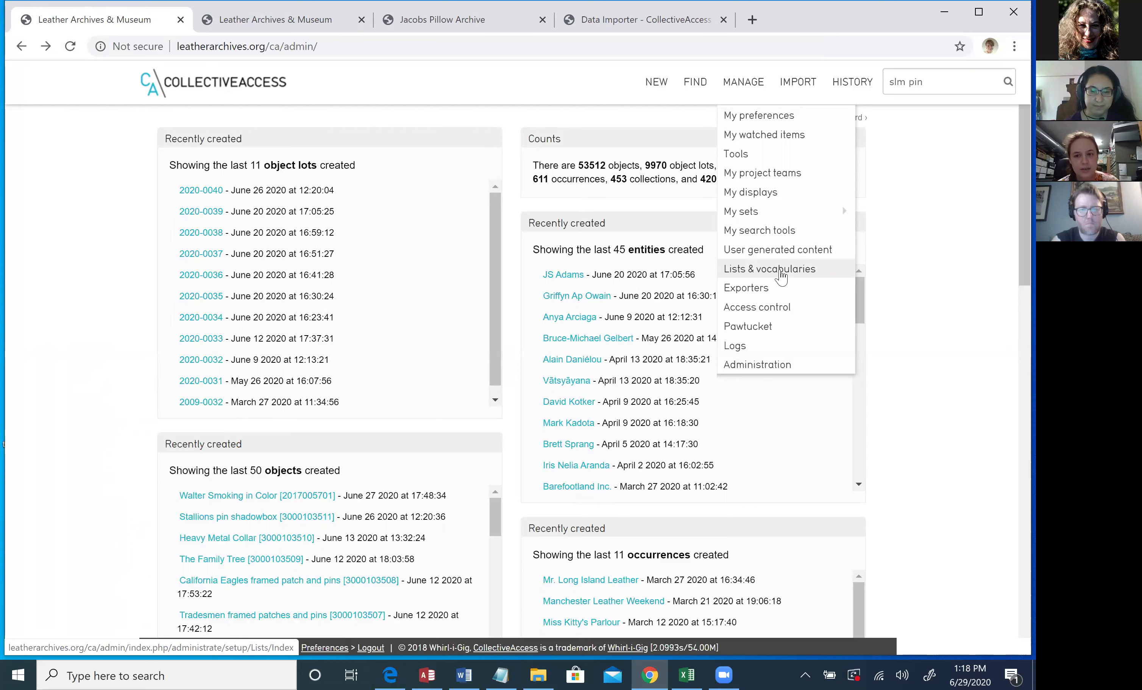
click(763, 364)
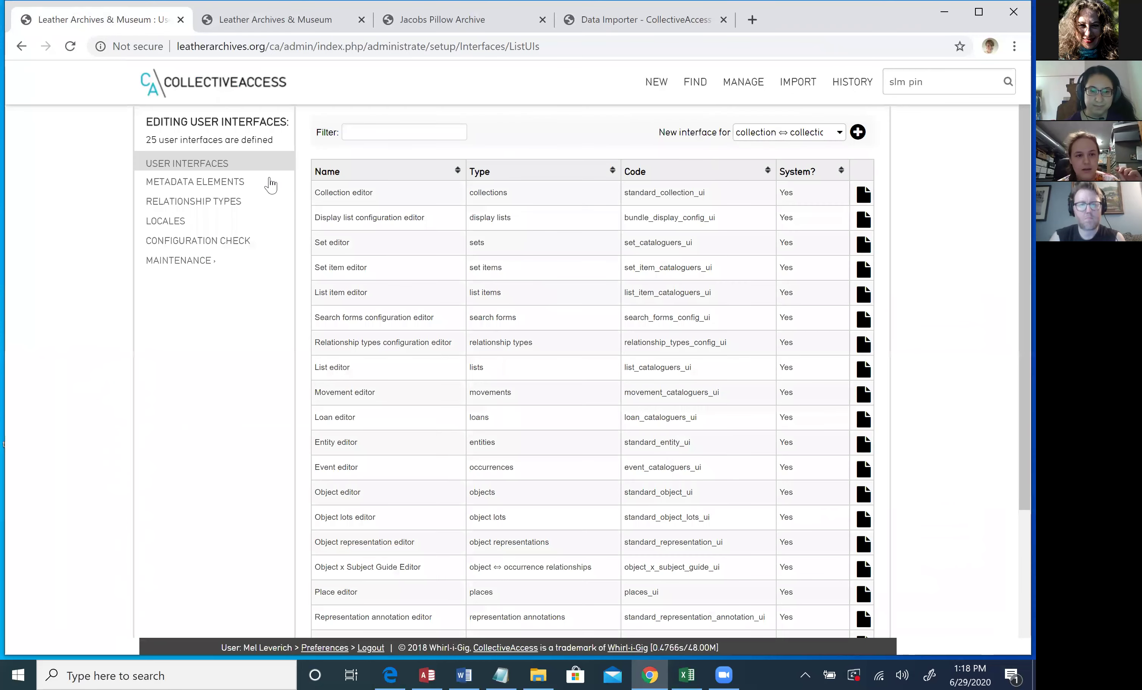
click(243, 186)
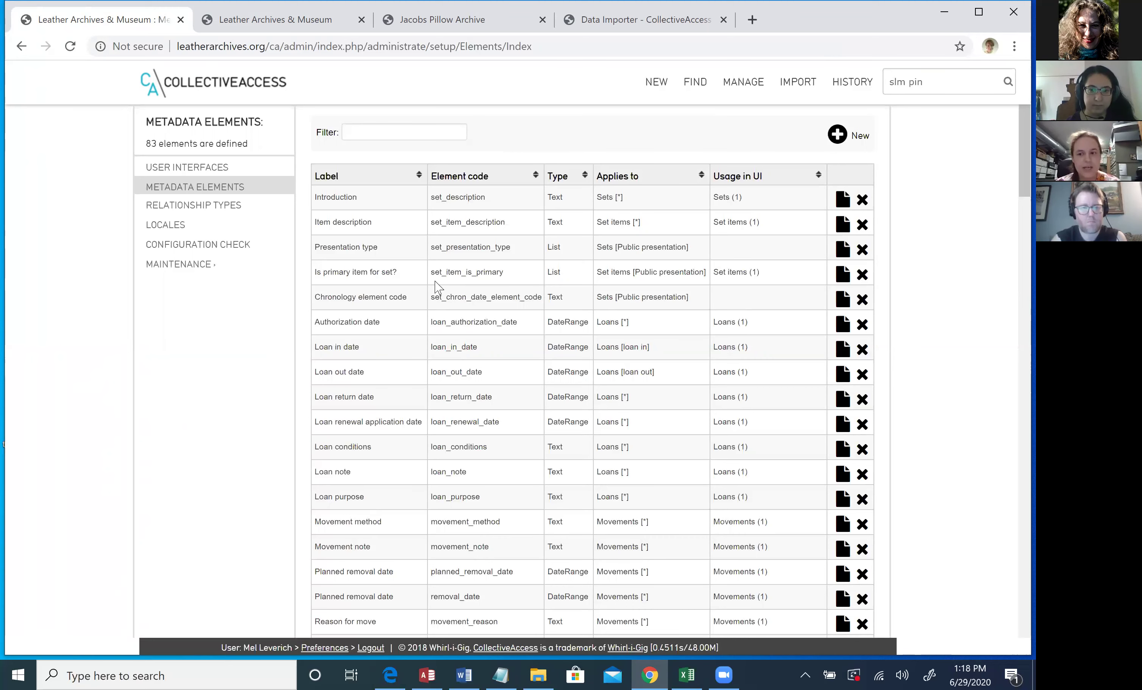
Look through the list of metadata elements, from the set and loan elements down to custodial history and accruals
scroll(394, 283, down, 6)
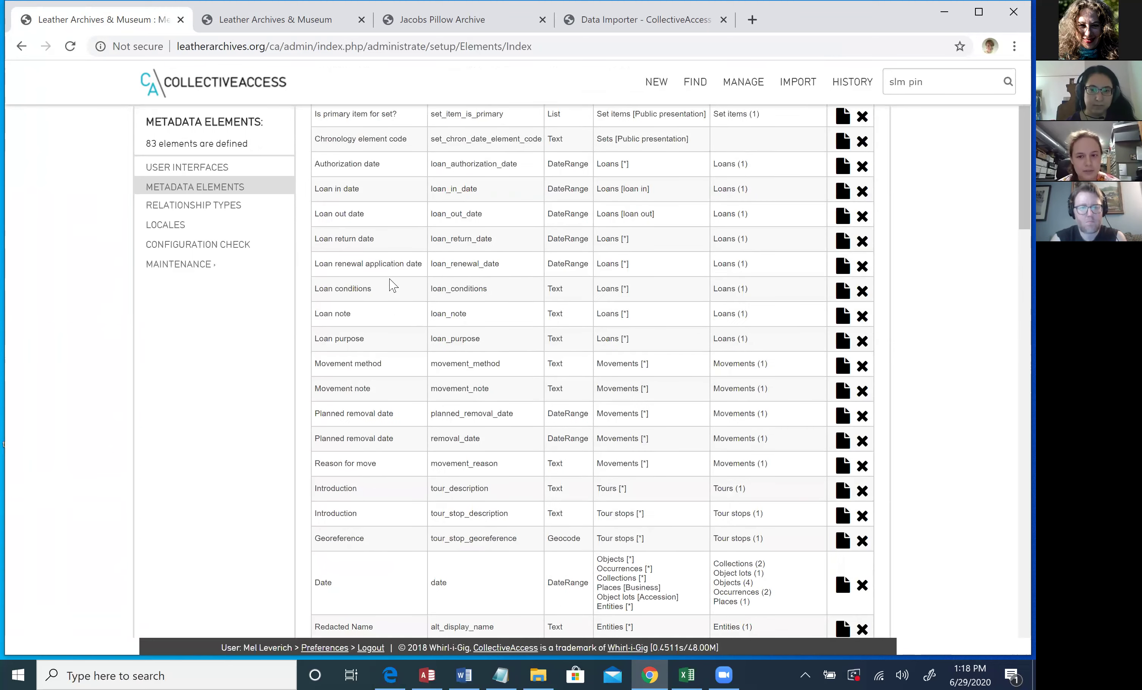
scroll(393, 284, down, 10)
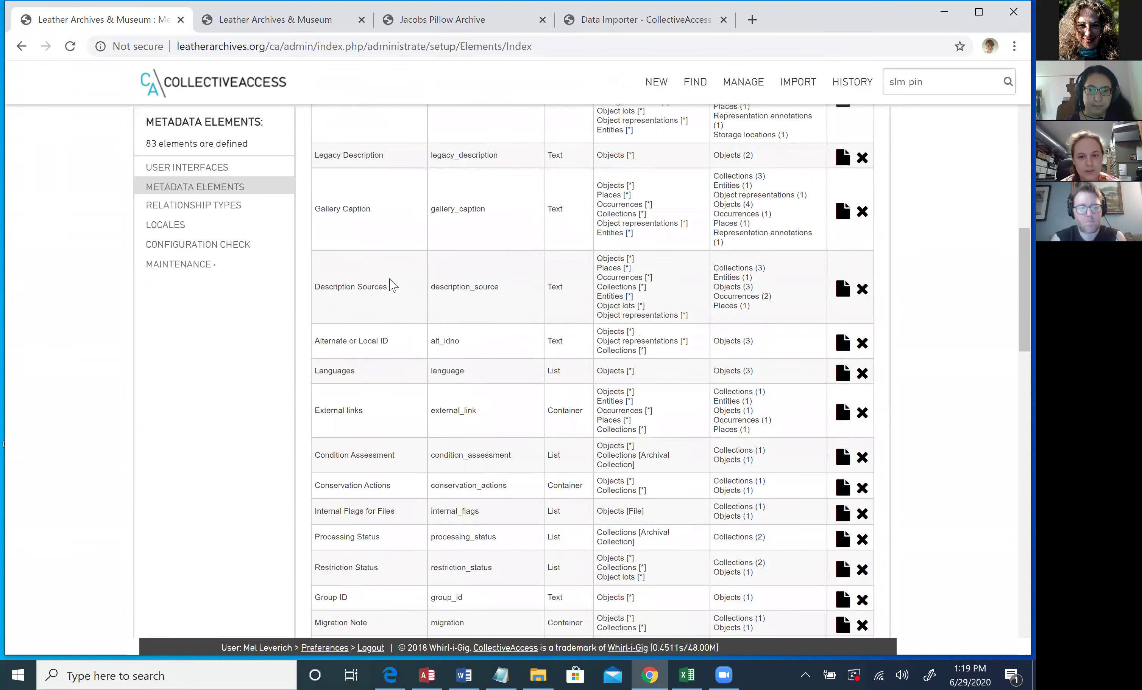
scroll(394, 284, down, 15)
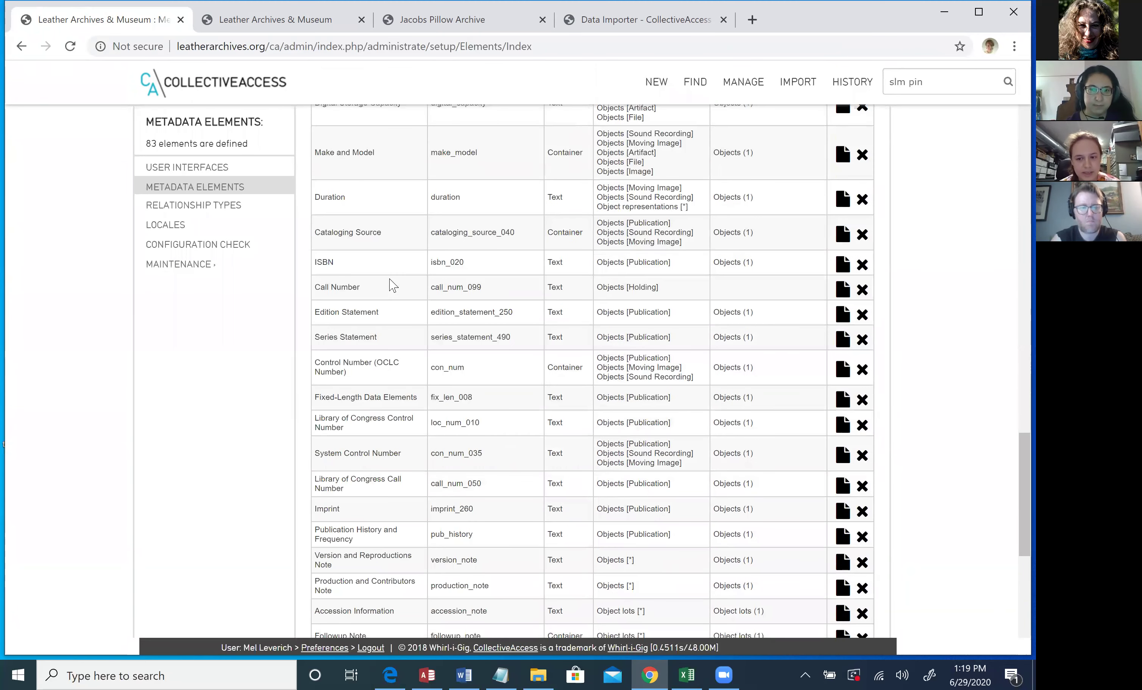
scroll(391, 279, down, 8)
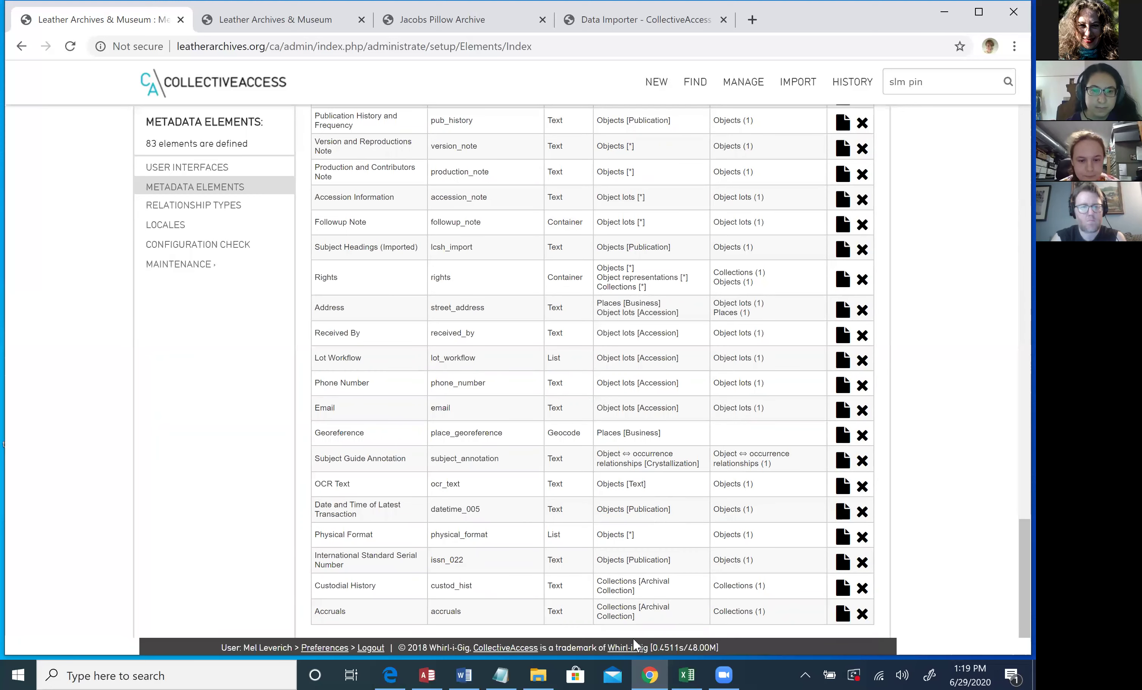
scroll(490, 387, up, 3)
scroll(489, 387, up, 20)
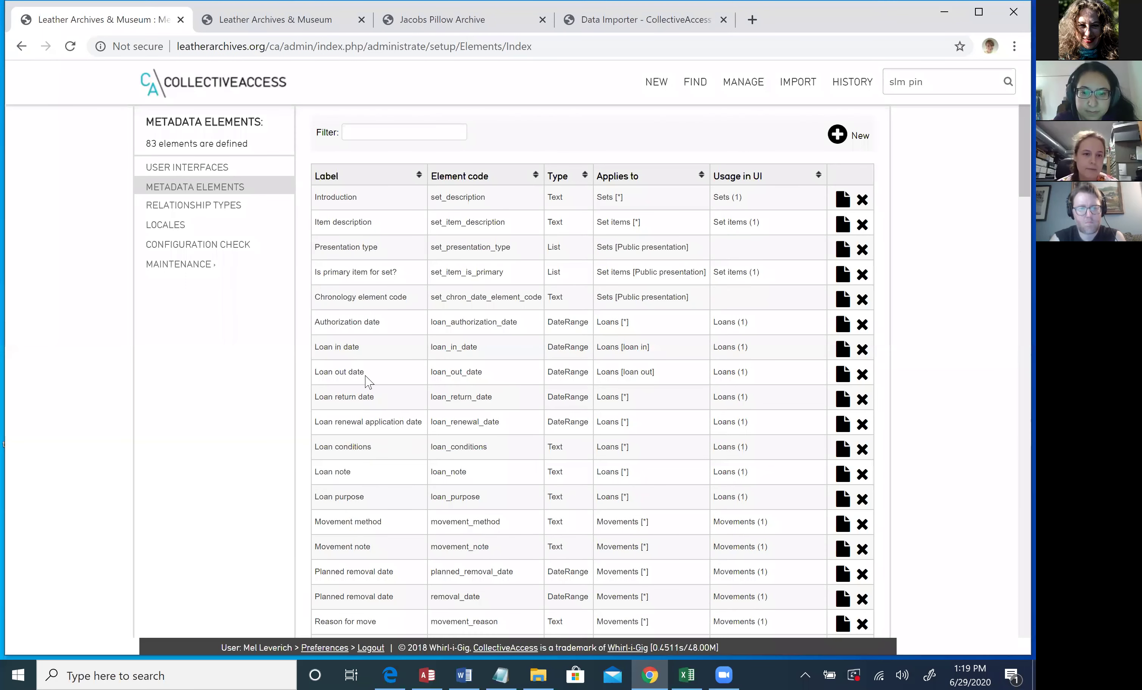
scroll(592, 321, down, 3)
scroll(592, 321, up, 3)
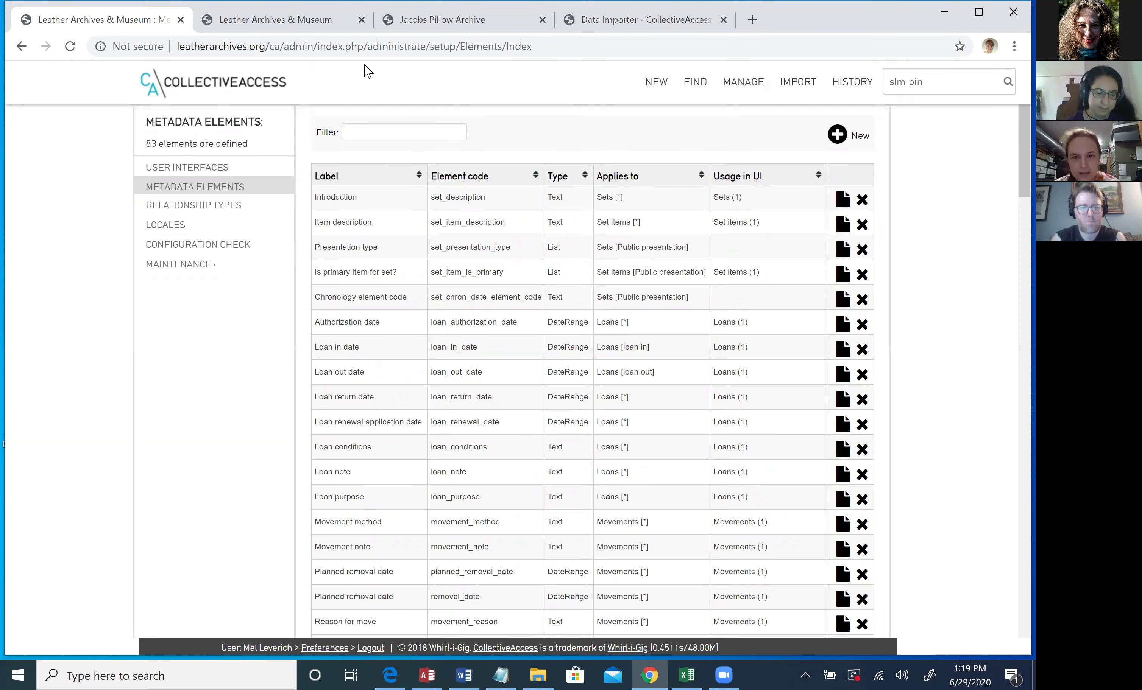
Return to the dashboard and open the most recently created entity's record to view its Basic Info fields
click(249, 90)
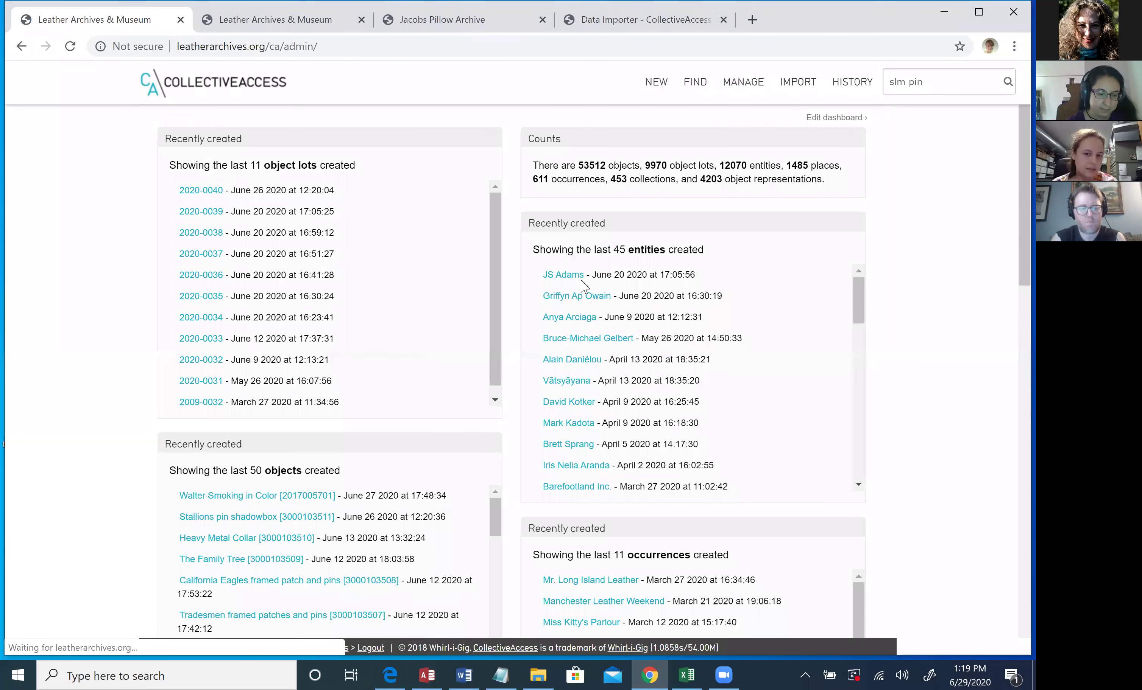
click(554, 276)
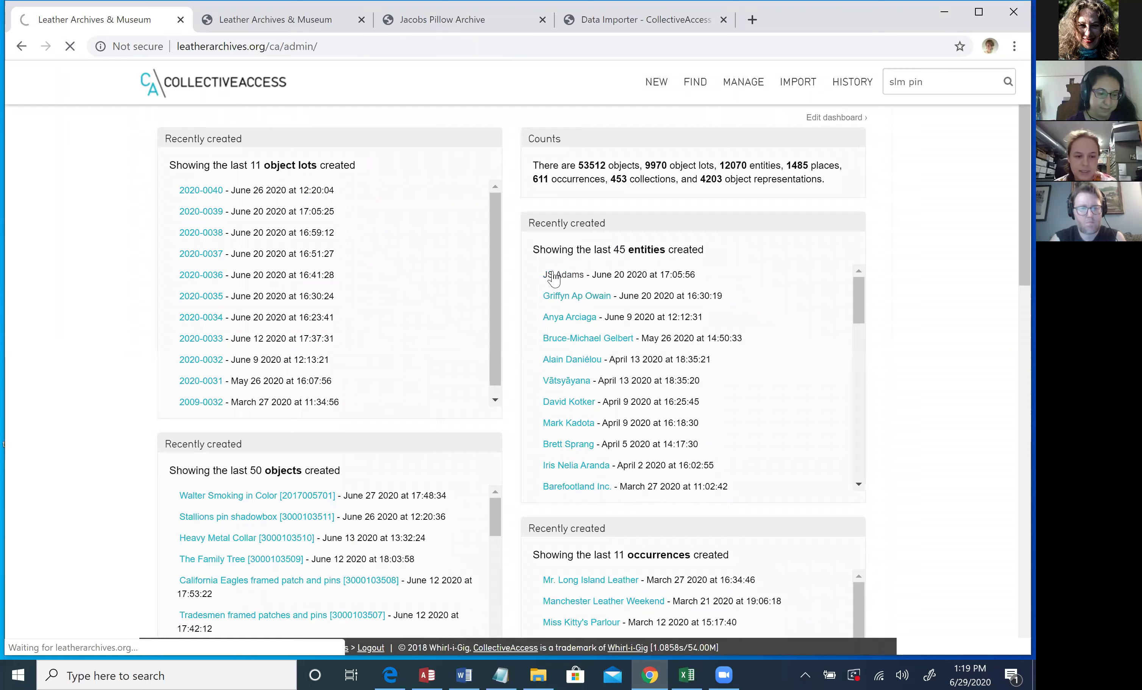
scroll(533, 382, down, 5)
scroll(533, 382, up, 5)
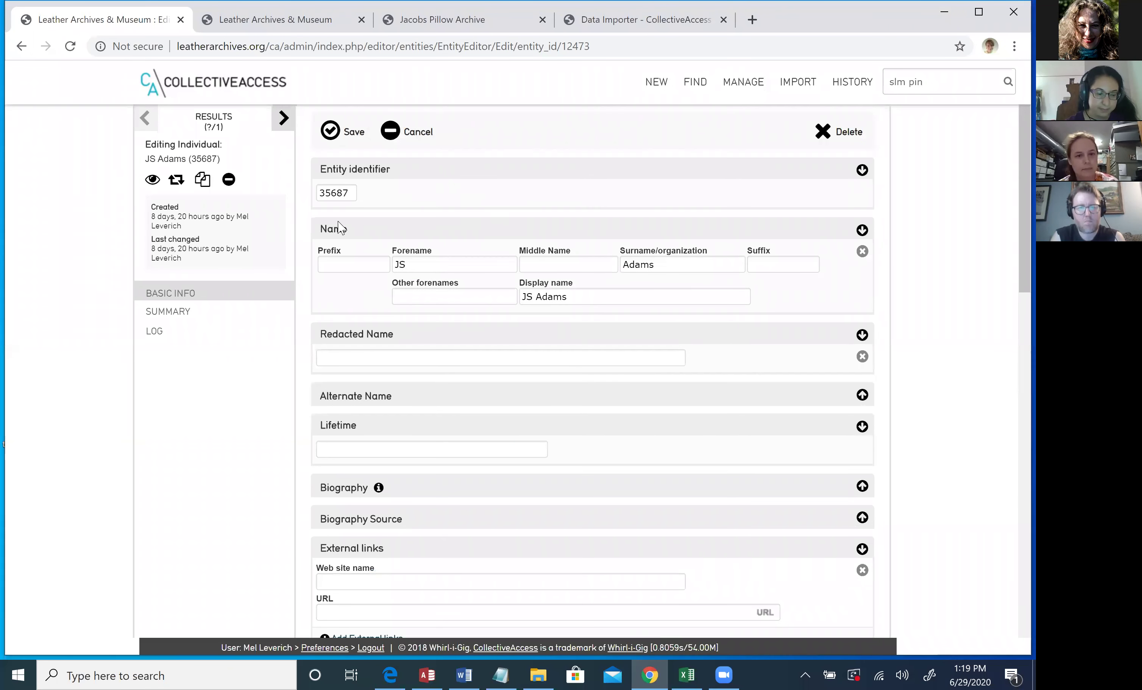
Switch to the public Leather Archives & Museum website and open its list of archival collections
click(293, 30)
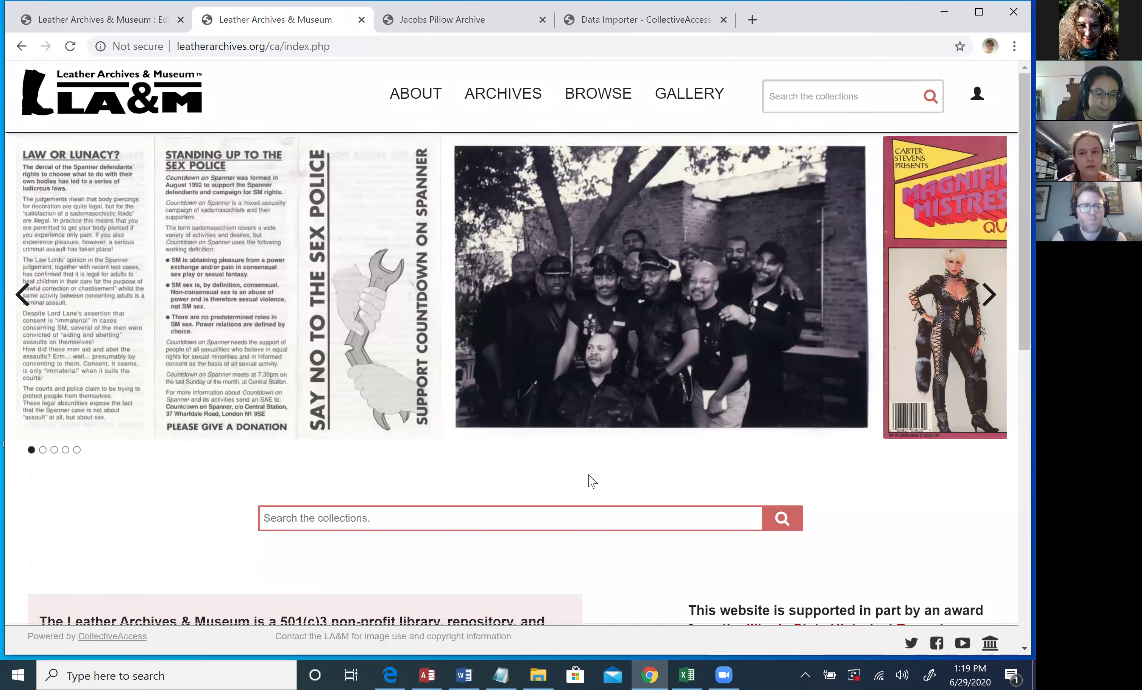
click(117, 27)
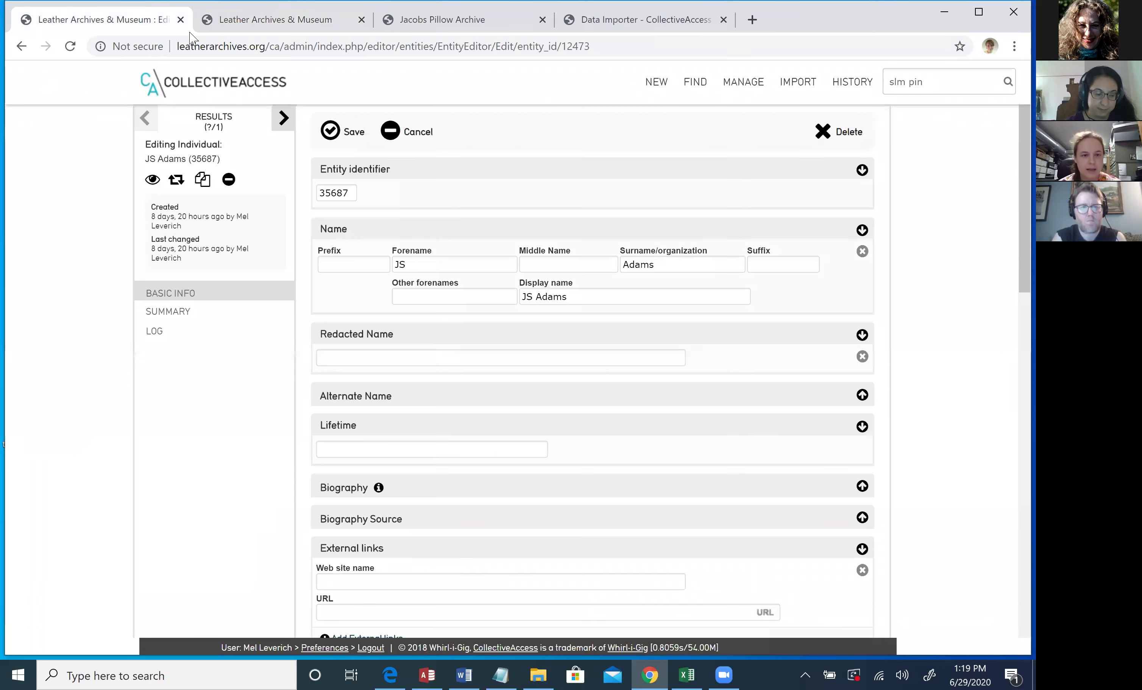
click(243, 32)
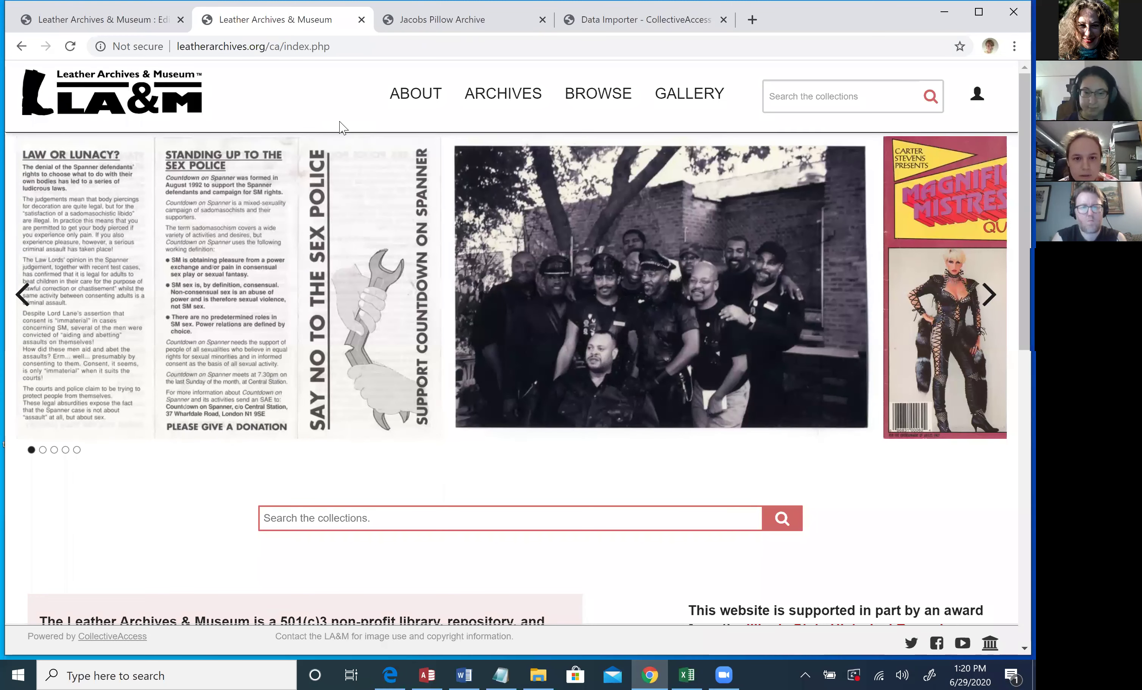
click(523, 97)
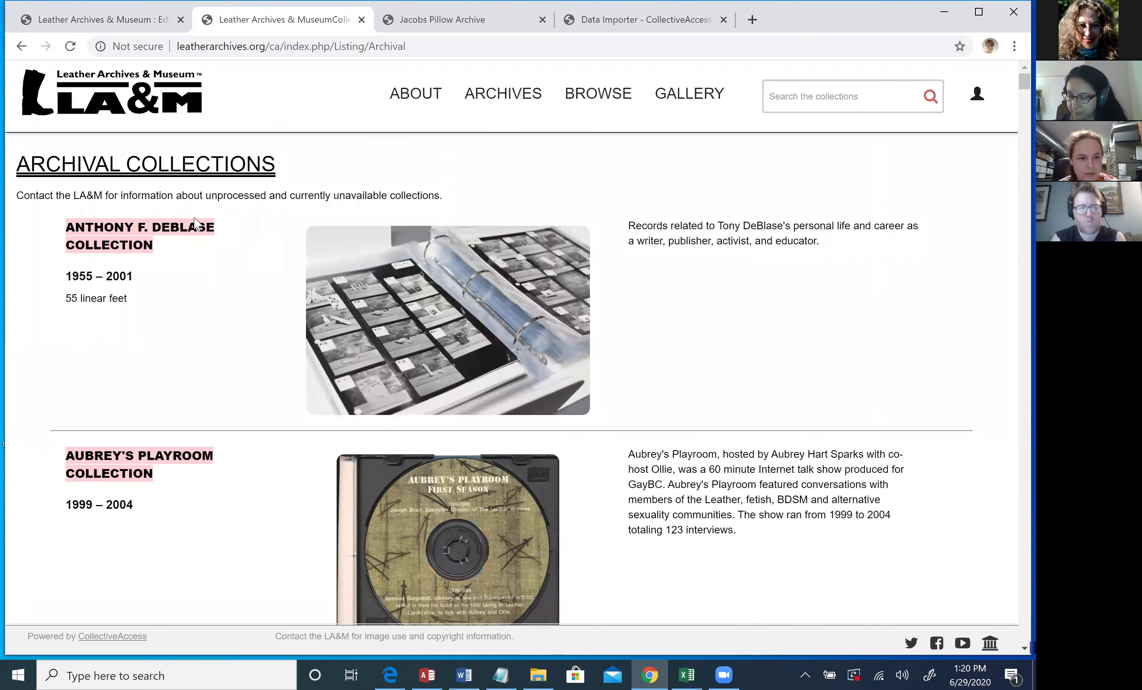
Open the first archival collection's page and view its related items and related places
click(190, 238)
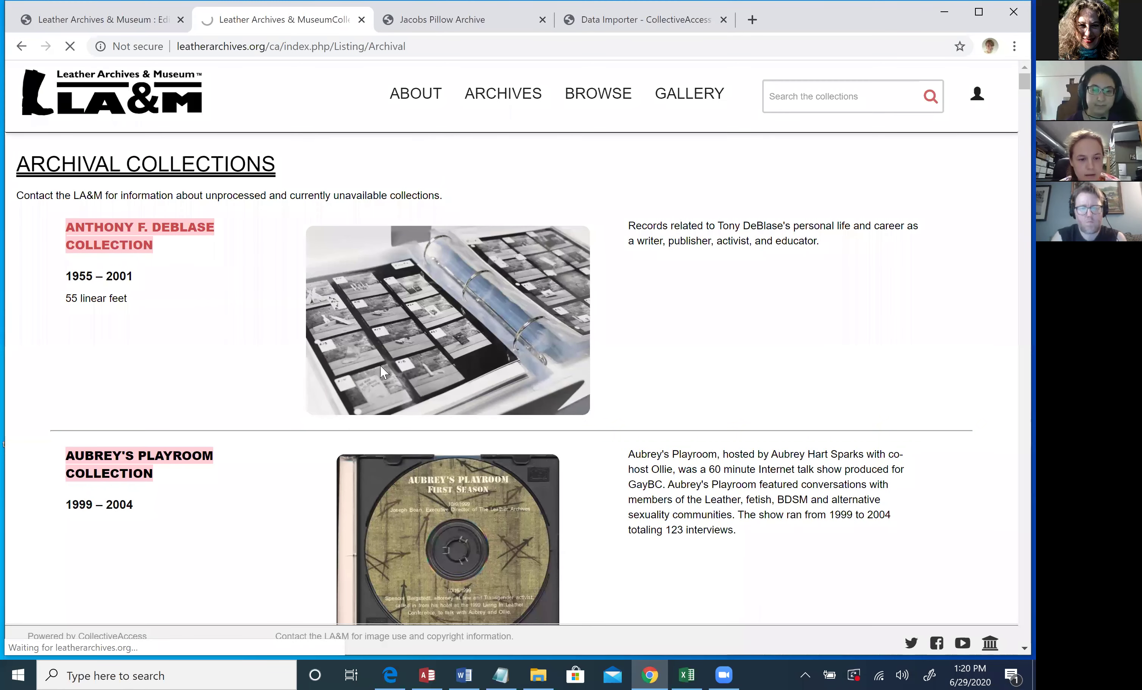
scroll(382, 365, down, 10)
scroll(382, 366, down, 1)
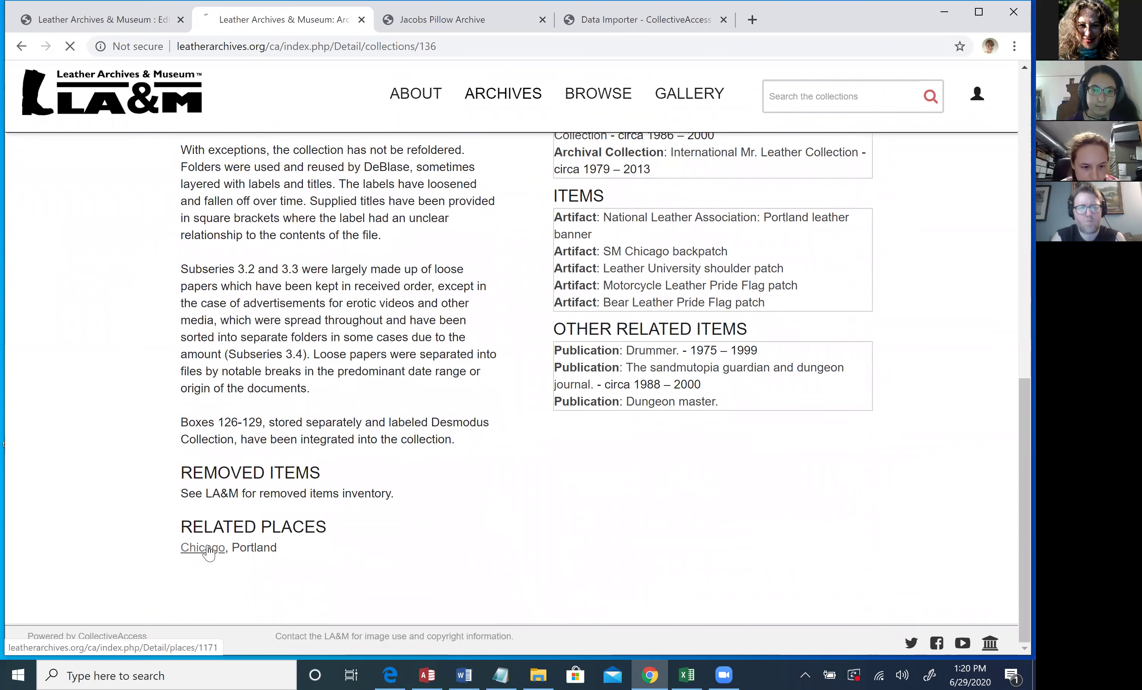
Open the collection's related place Chicago and look through its related organizations and events
click(207, 547)
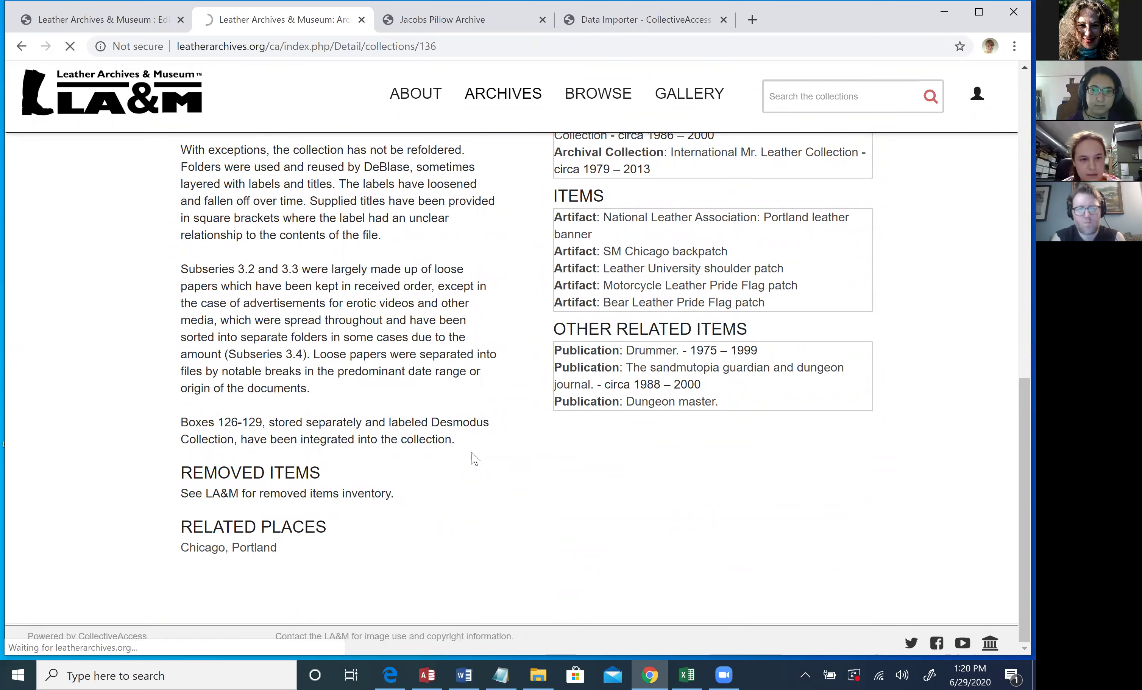
scroll(473, 459, down, 20)
scroll(473, 458, down, 15)
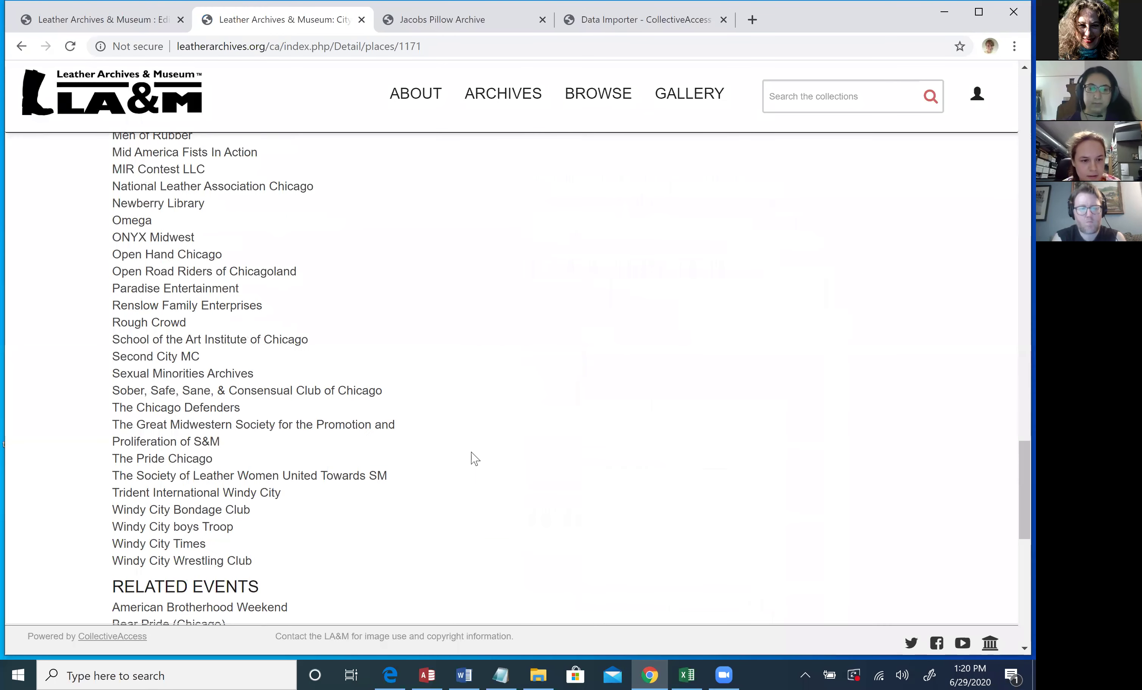
Open the American Brotherhood Weekend event and examine its date, description, related objects, source and related places
click(278, 252)
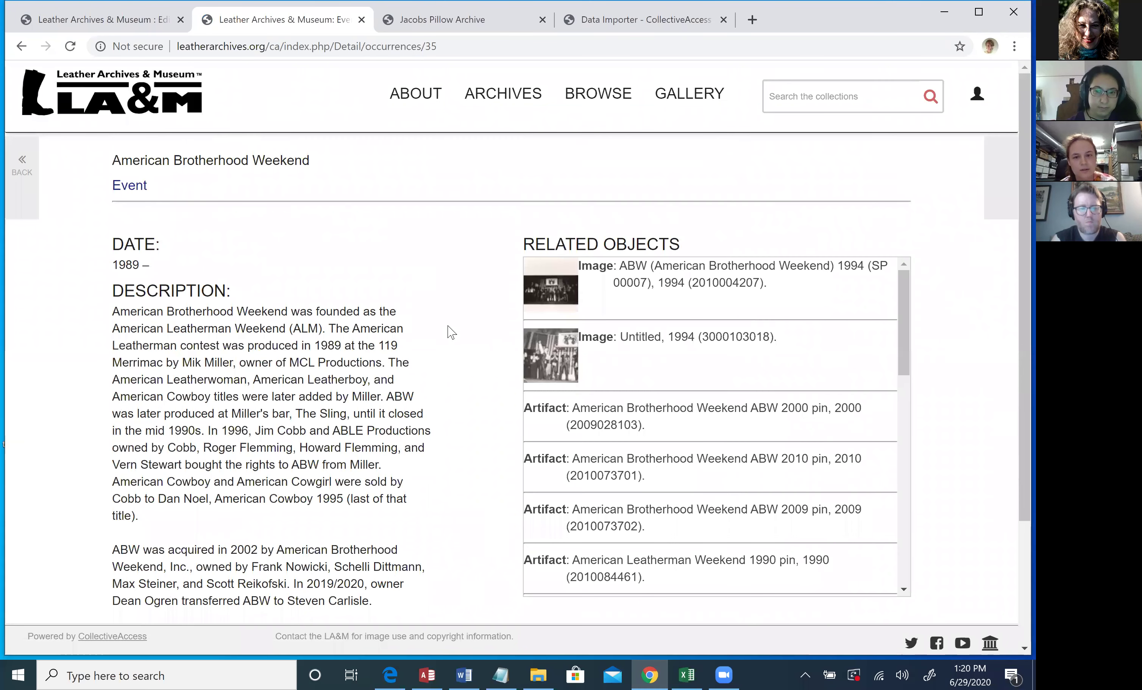
scroll(450, 332, down, 2)
scroll(450, 332, up, 2)
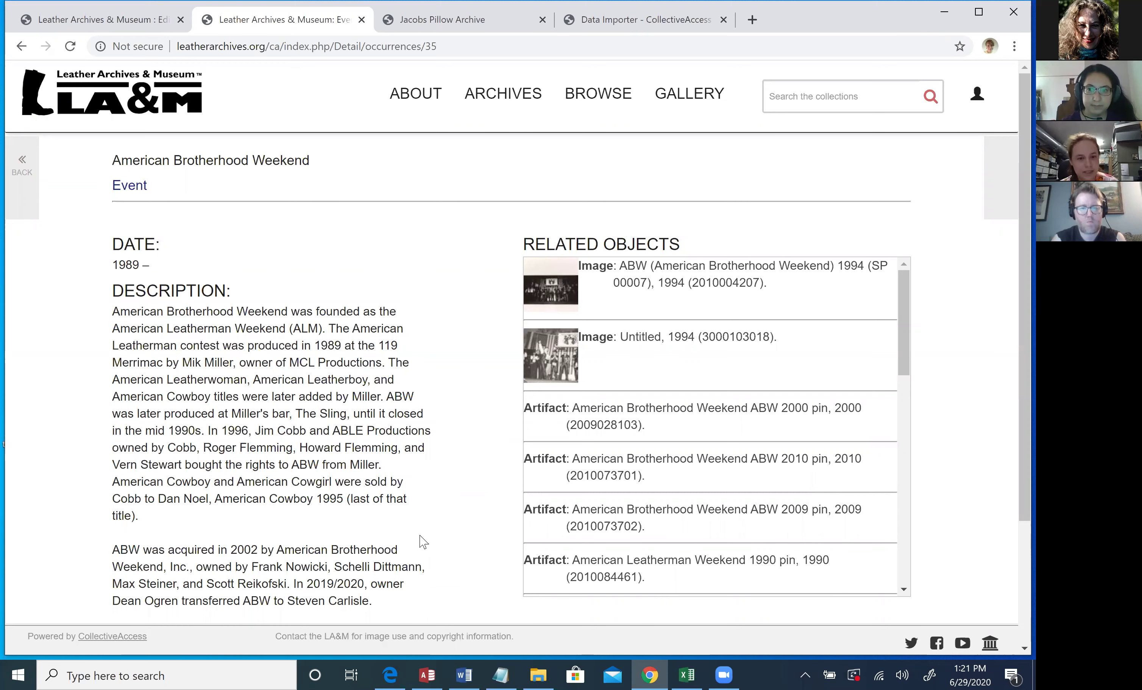
scroll(421, 539, down, 1)
scroll(421, 541, down, 1)
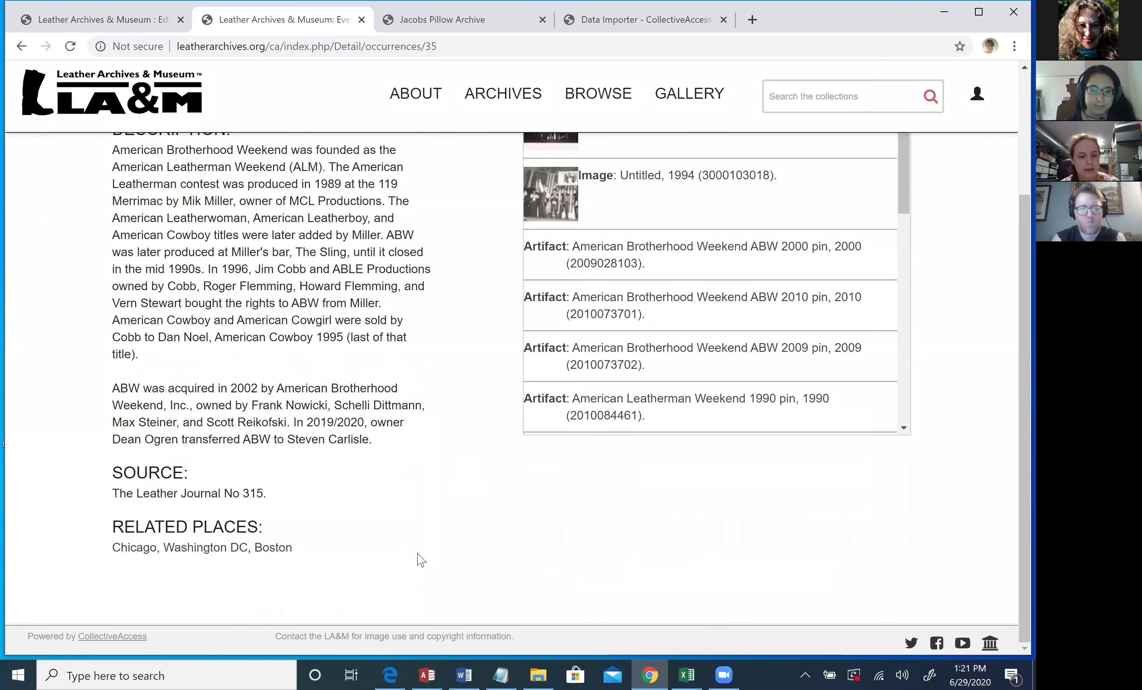
scroll(422, 559, up, 1)
scroll(447, 453, up, 2)
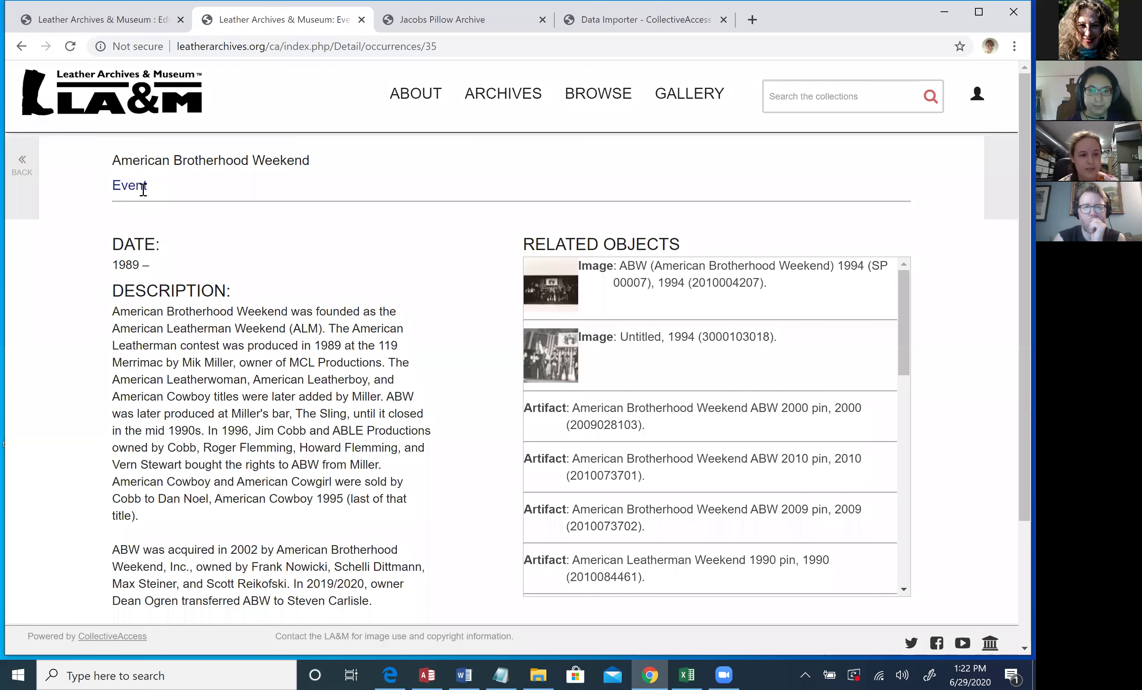
Go back to the Chicago place page, open its parent state Illinois, and view the state's included places and related records
click(23, 52)
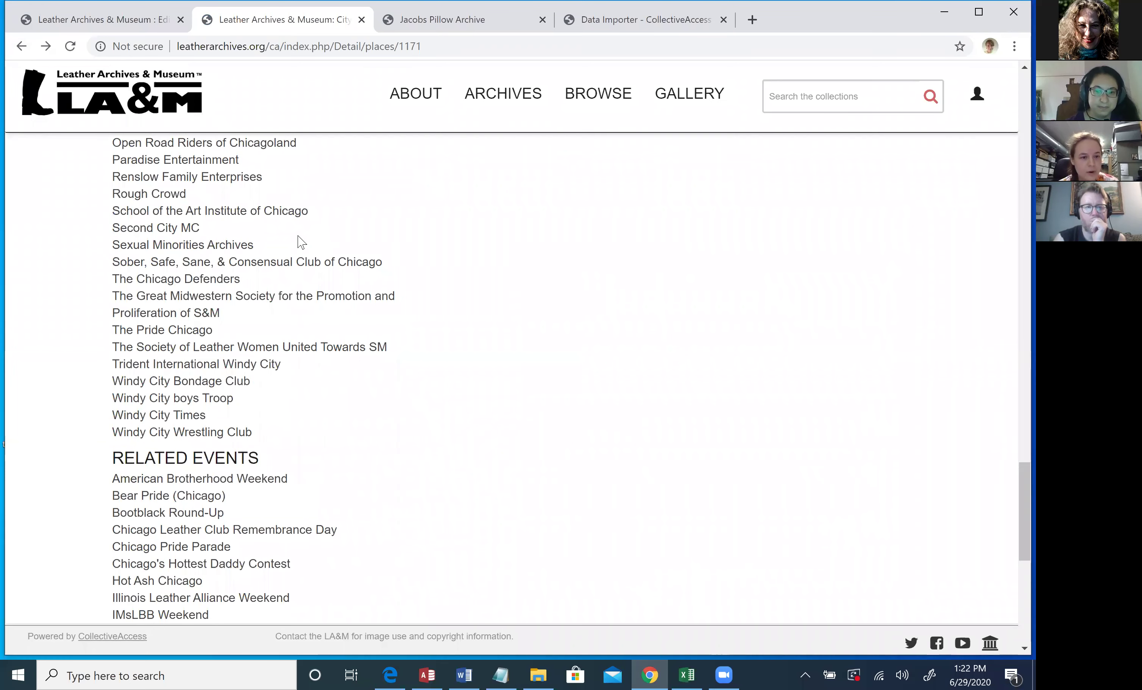
scroll(363, 298, up, 15)
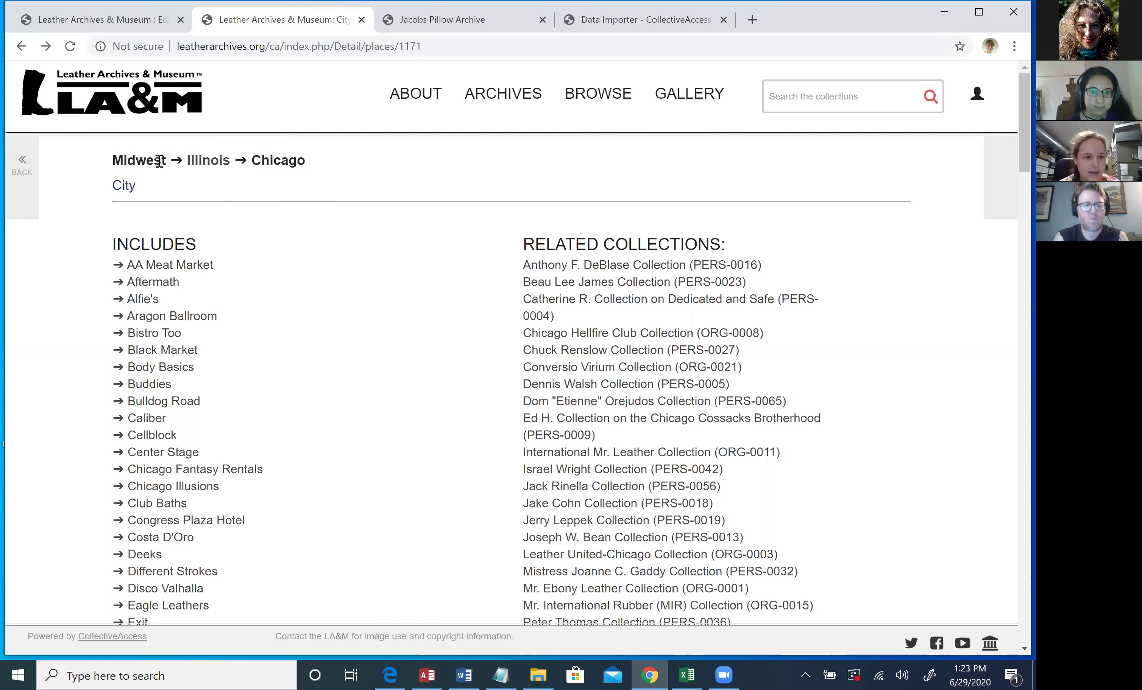
click(211, 159)
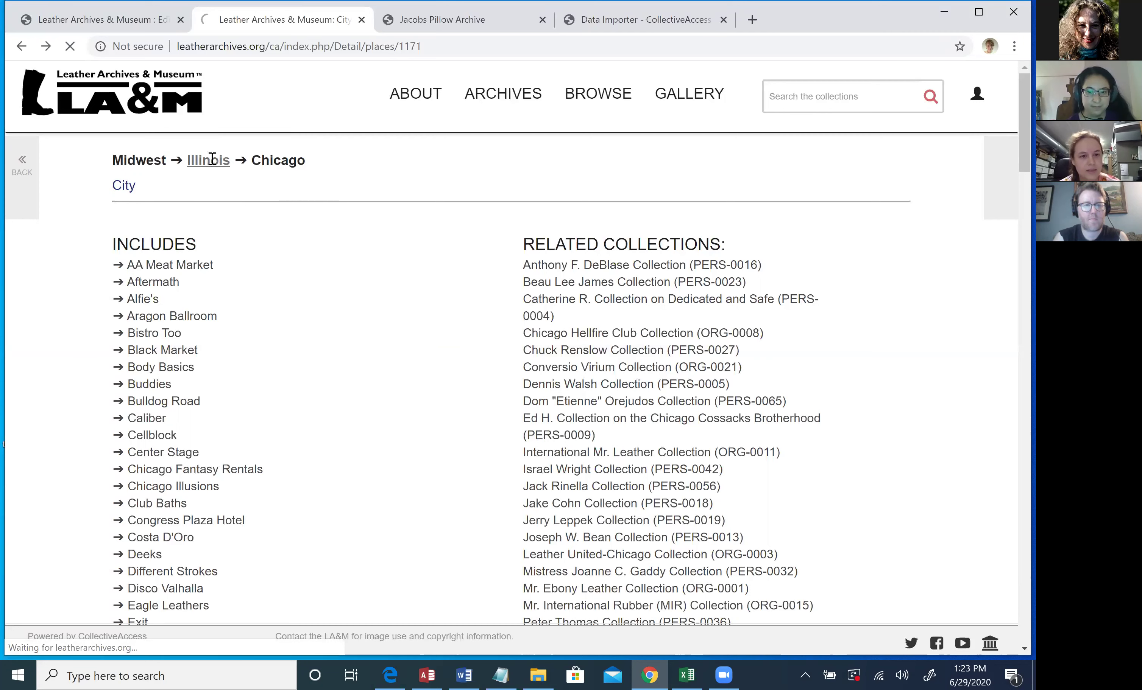
scroll(294, 288, down, 2)
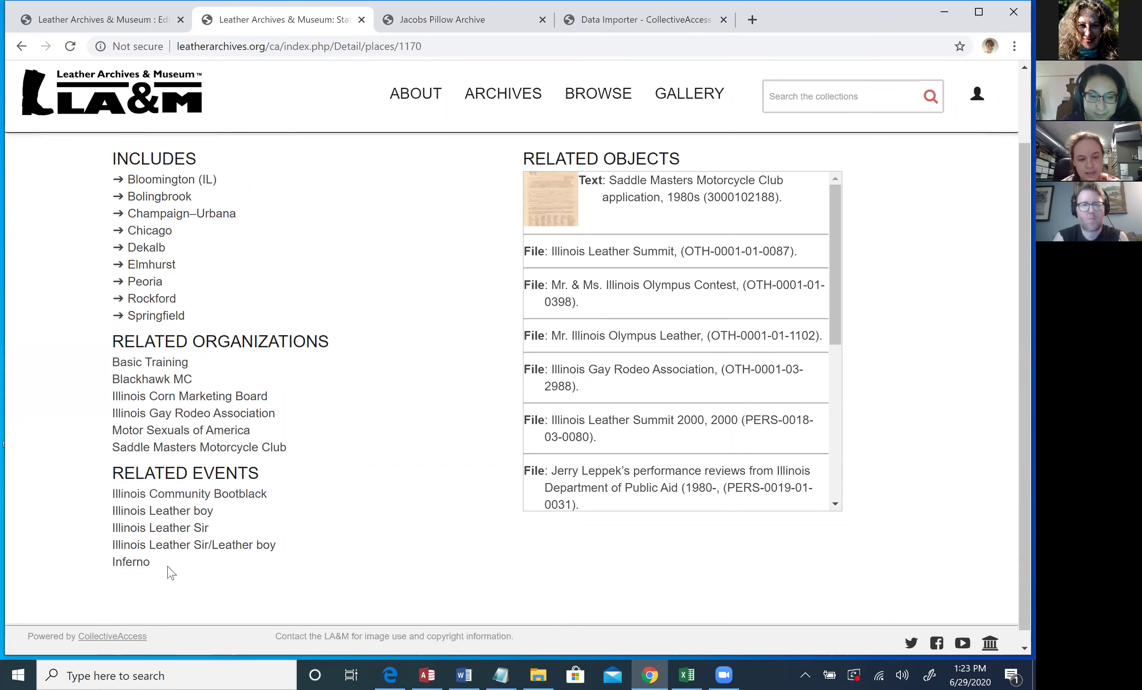
scroll(307, 484, up, 2)
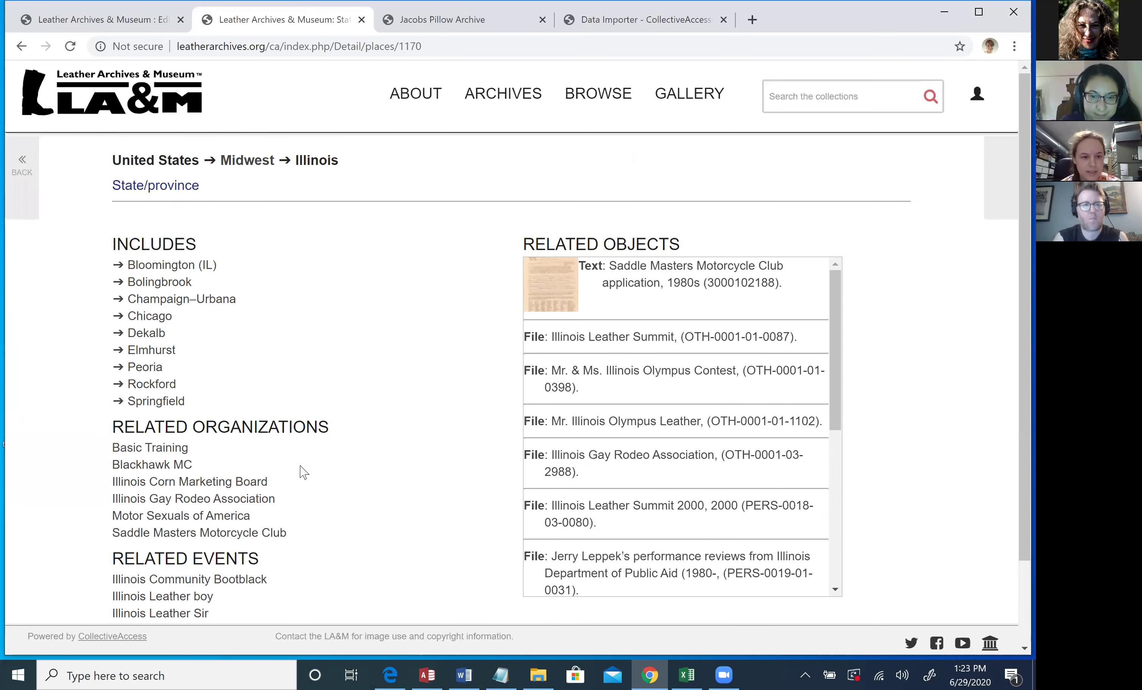
Reopen Chicago from the Illinois page and examine its included places, related collections, objects, organizations and events
click(162, 317)
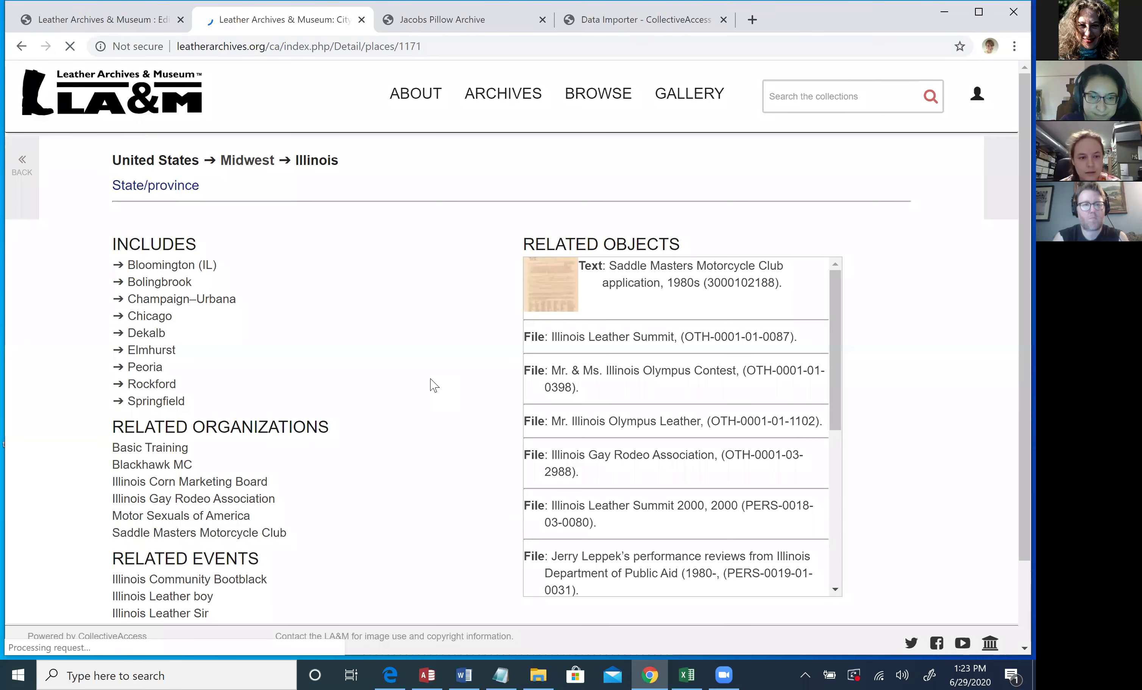
scroll(434, 386, down, 1)
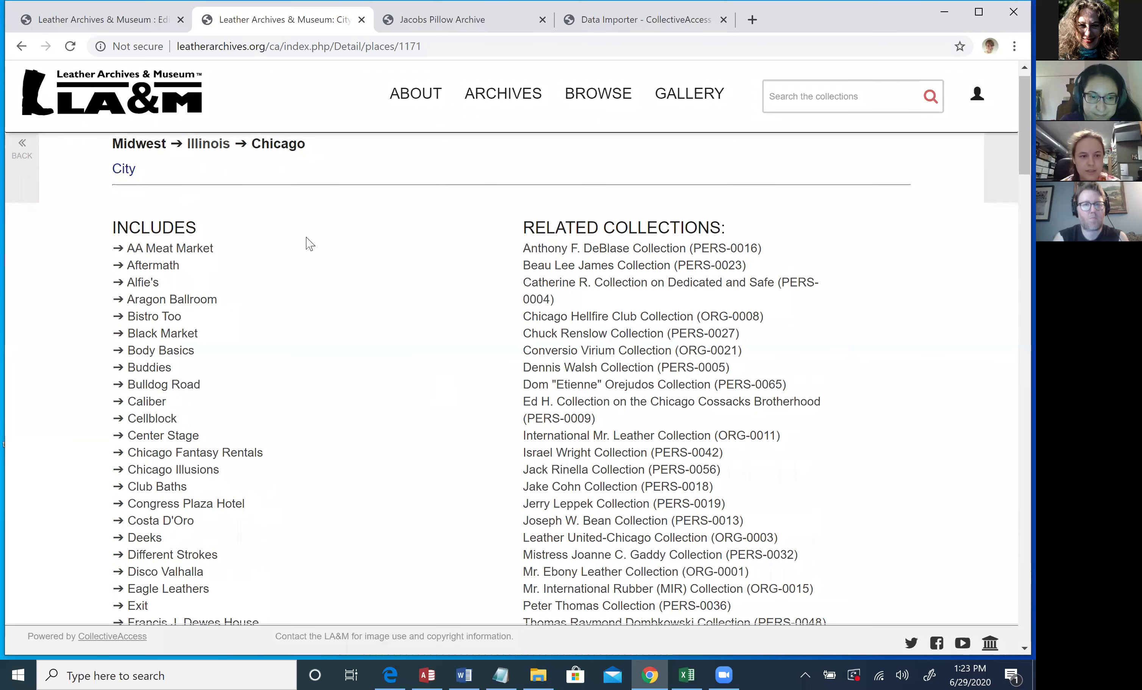
scroll(307, 241, down, 1)
scroll(306, 242, down, 10)
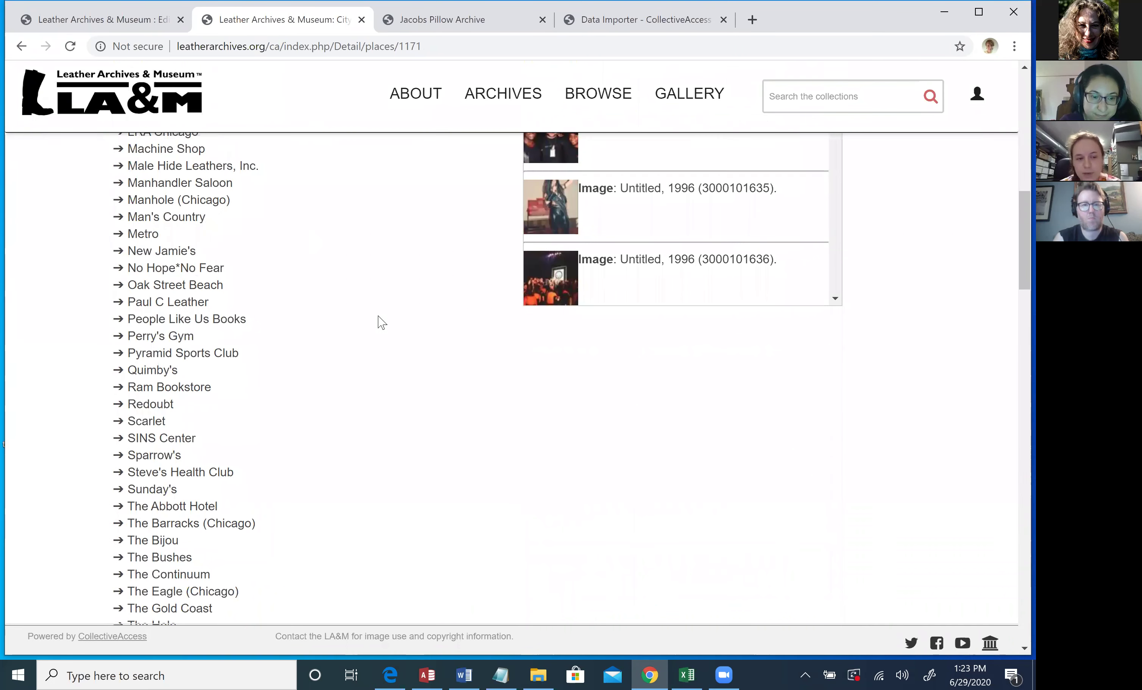
scroll(382, 322, down, 4)
scroll(382, 322, down, 5)
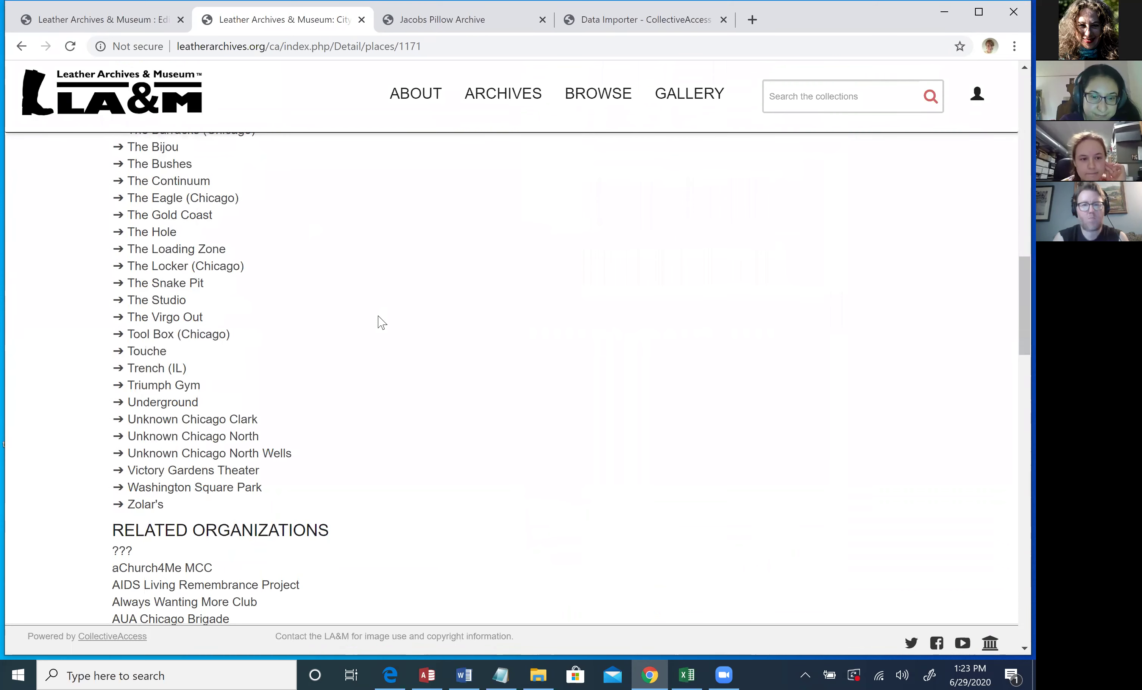
scroll(382, 322, up, 2)
scroll(381, 322, down, 10)
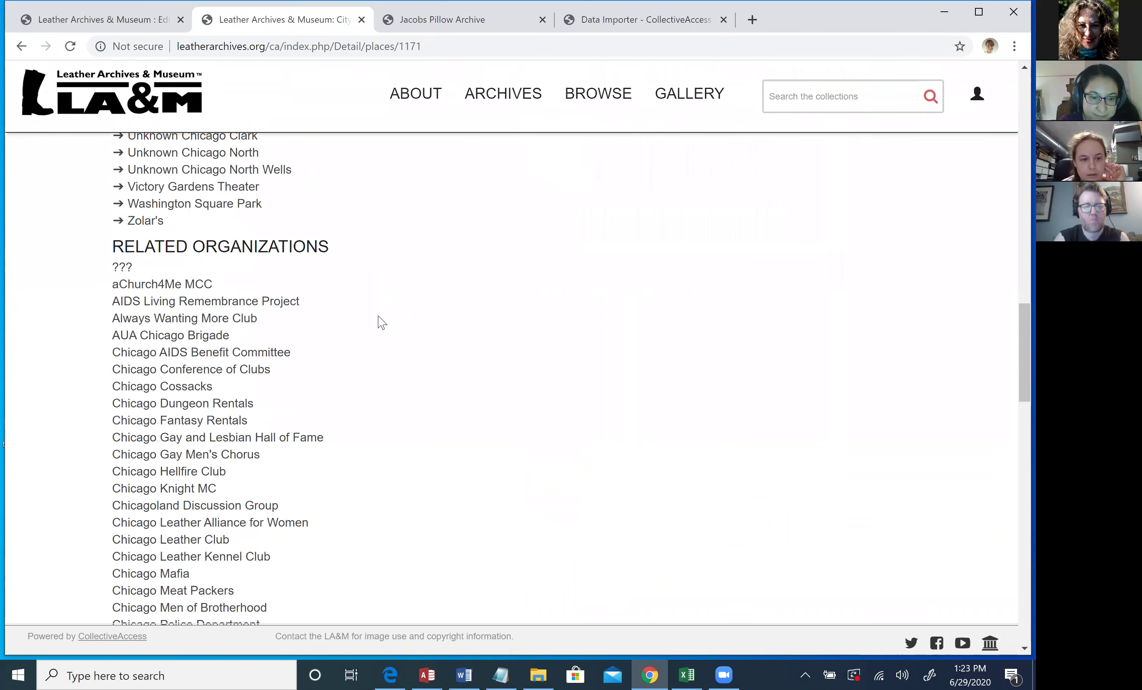
scroll(382, 322, down, 20)
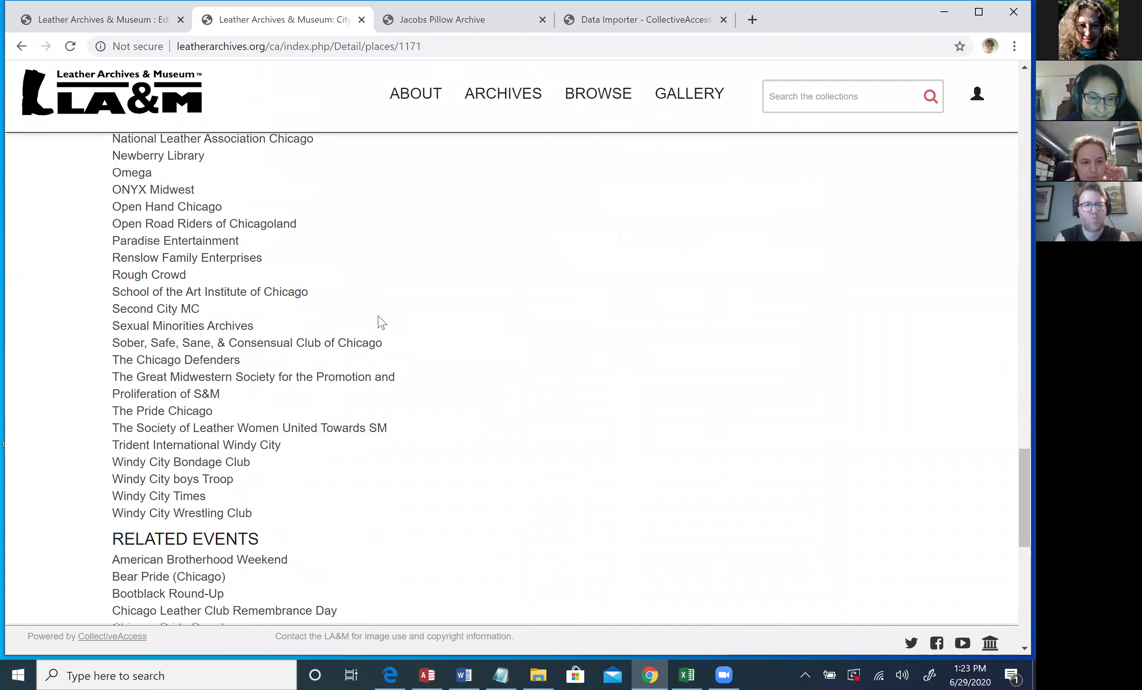
scroll(382, 322, down, 9)
scroll(382, 322, up, 20)
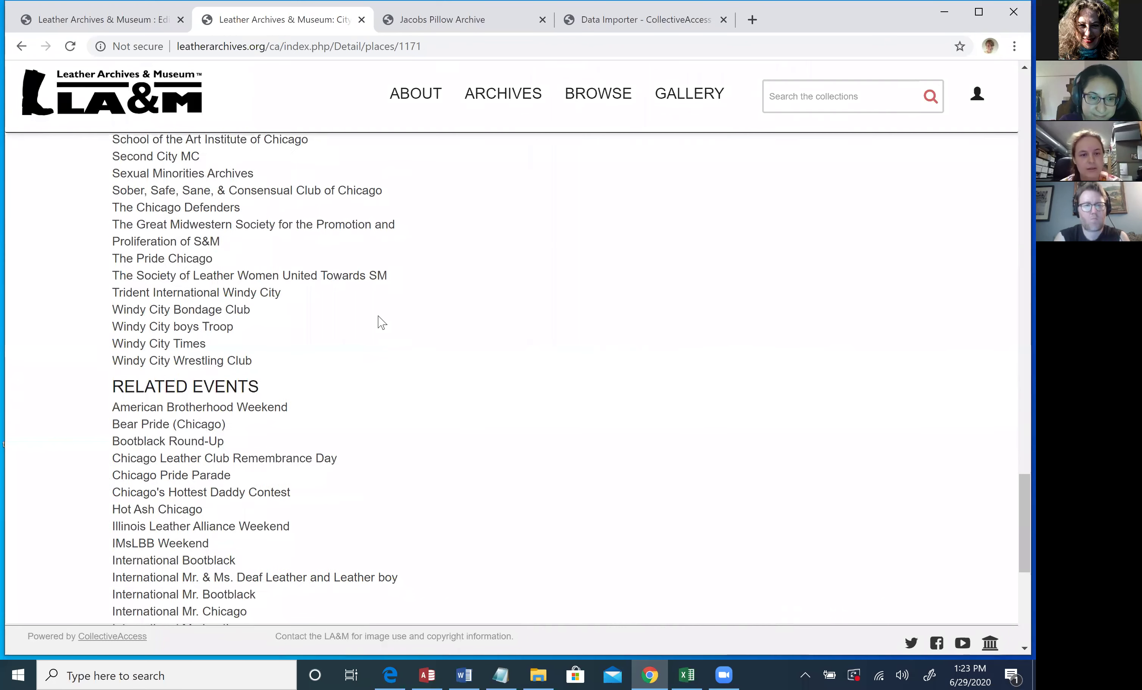
scroll(382, 322, up, 20)
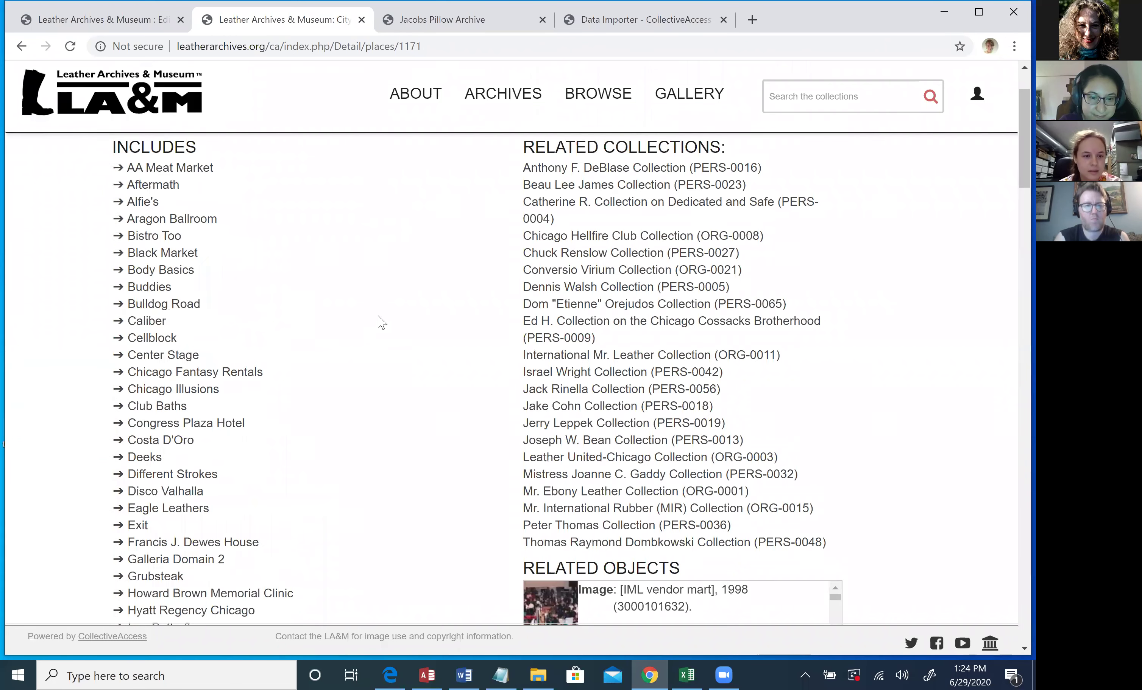
scroll(382, 322, down, 2)
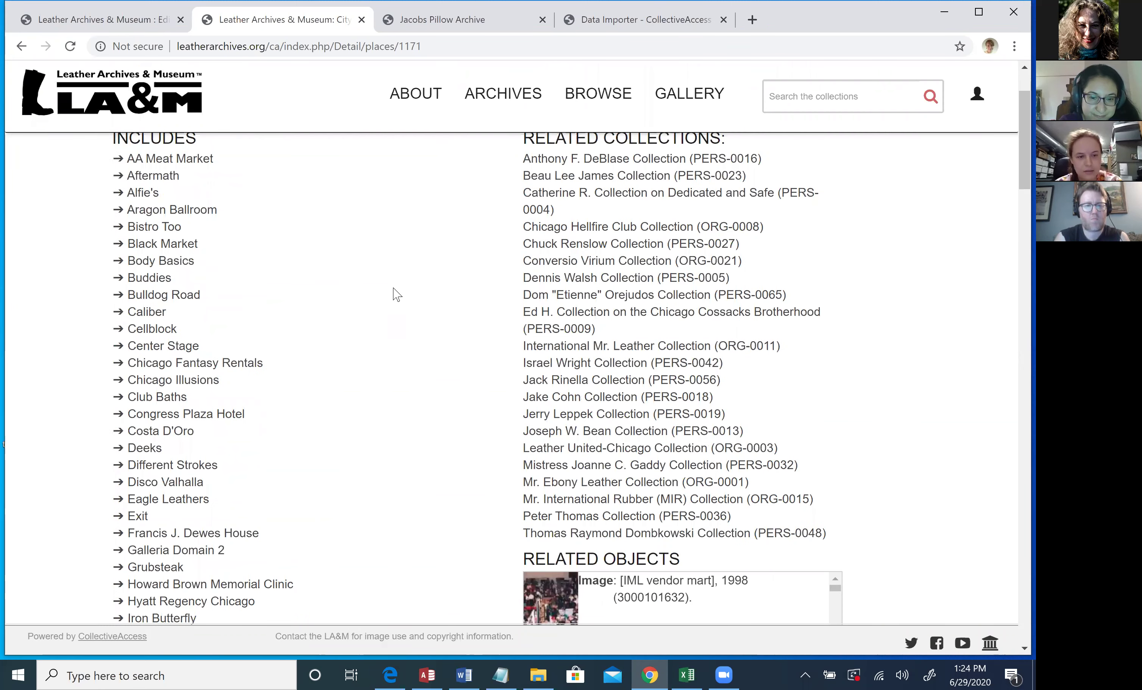
Find The Gold Coast among Chicago's included places, open its page, and look through its date, description, address and related objects
key(alt+f)
key(l)
click(350, 303)
key(ctrl+f)
text(gold coas)
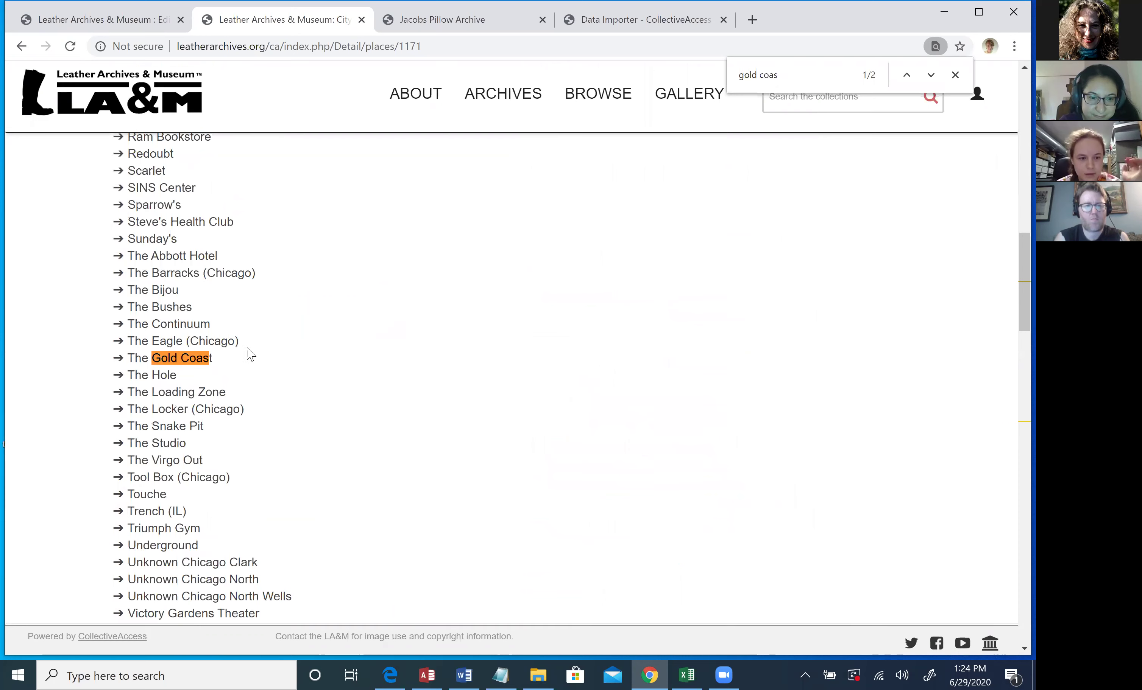
click(201, 358)
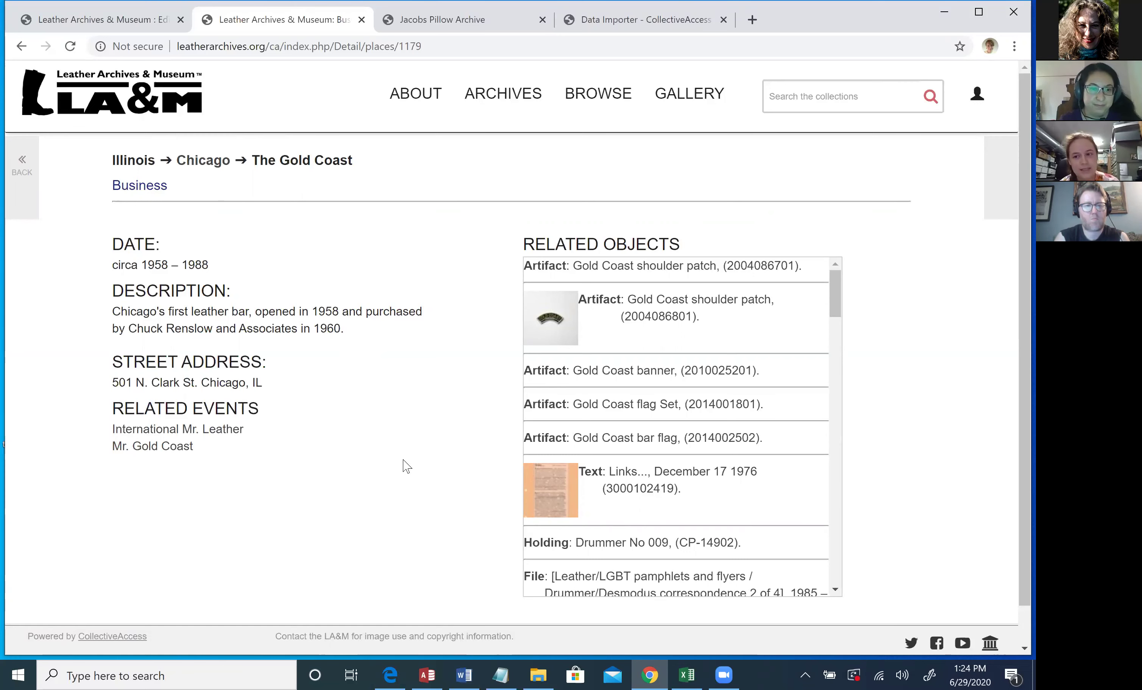
scroll(534, 489, down, 6)
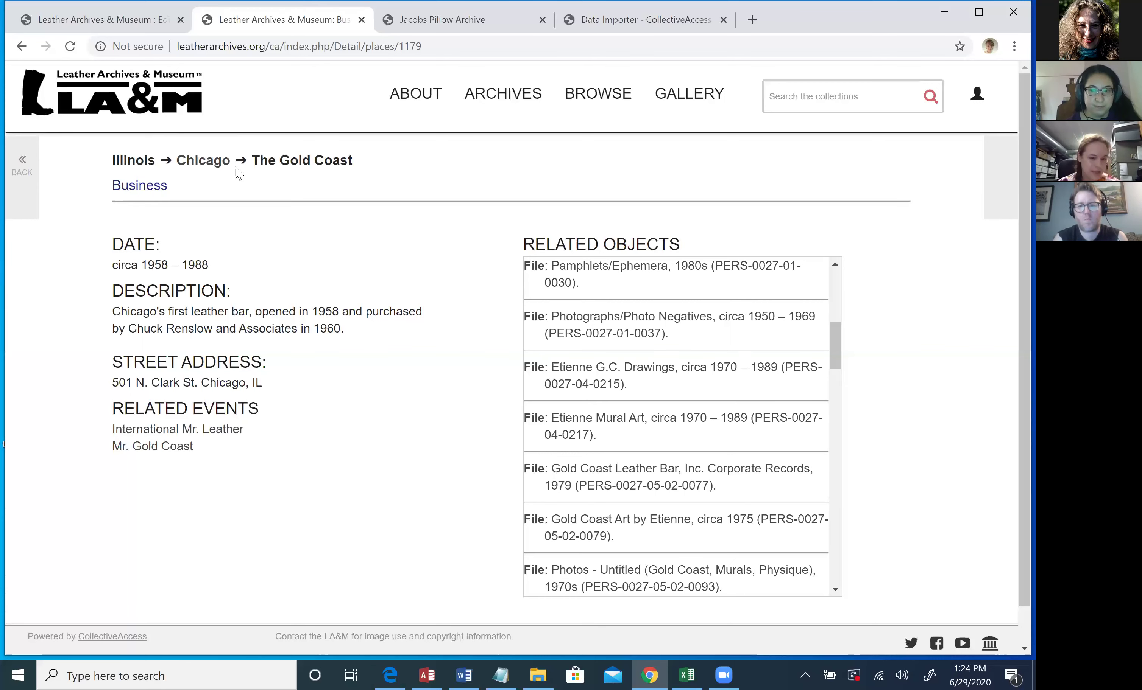
Return to the parent Chicago place page and examine its included places, related collections and related objects
click(203, 163)
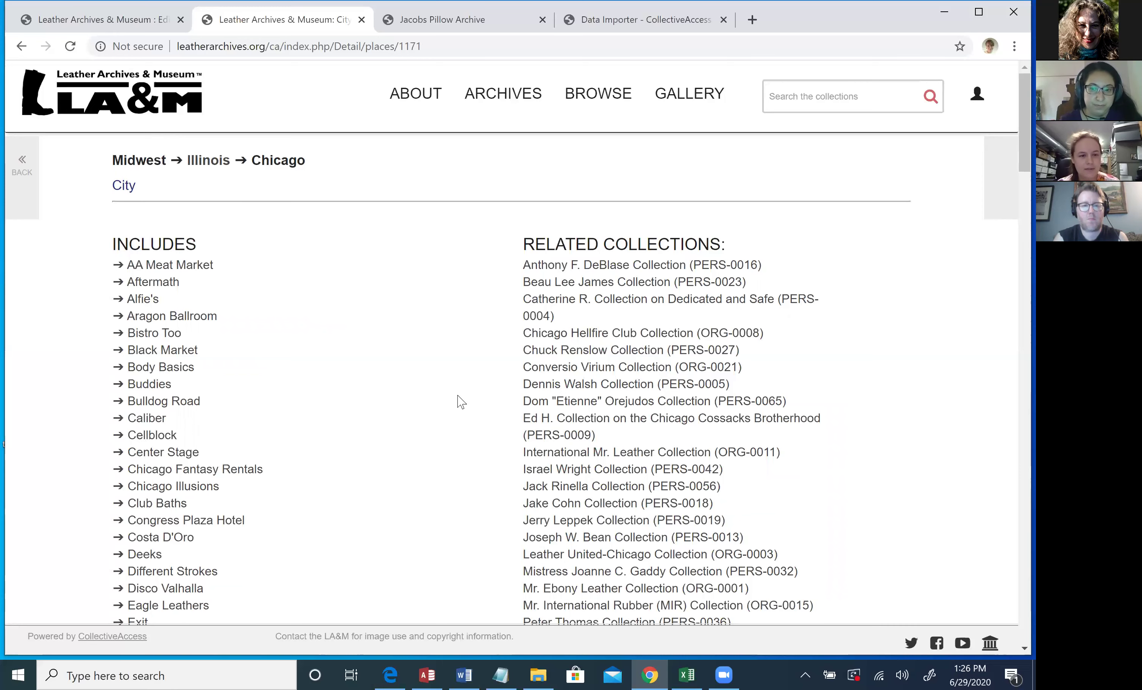
scroll(280, 371, down, 2)
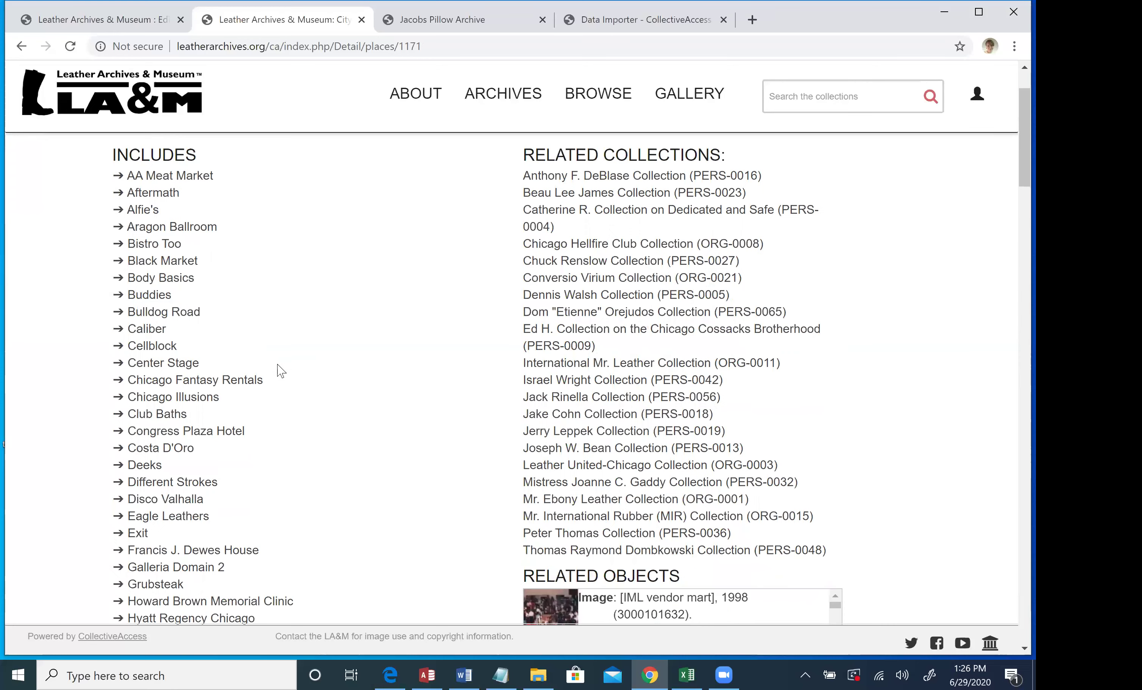
scroll(280, 371, down, 1)
scroll(281, 371, down, 10)
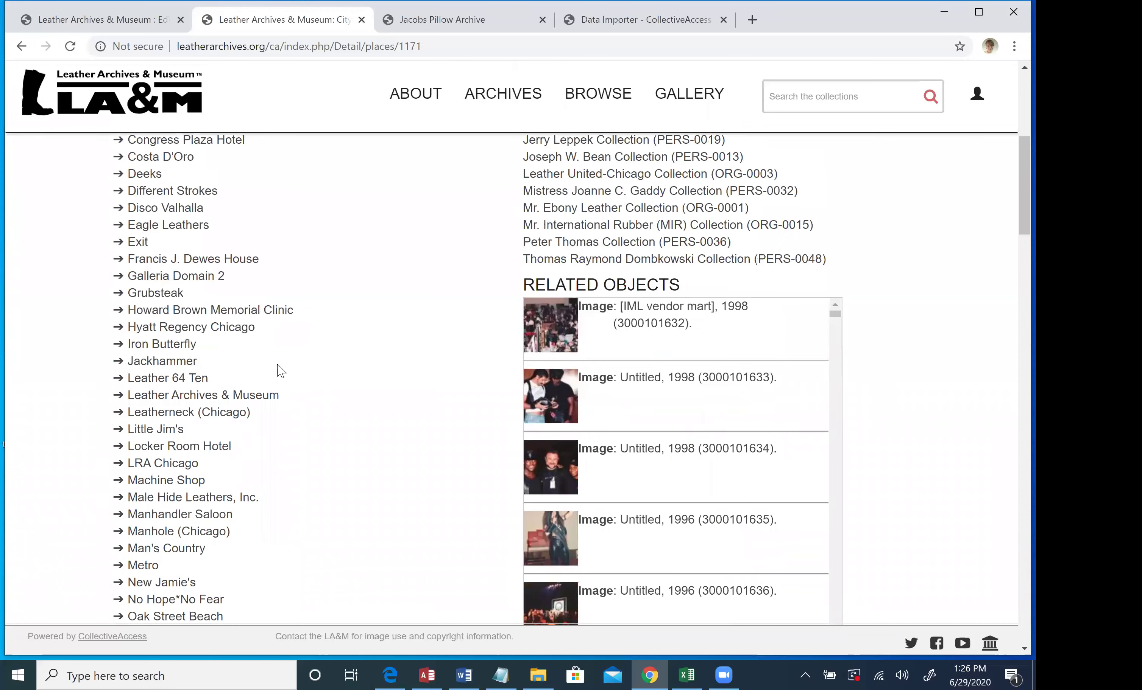
scroll(281, 371, up, 13)
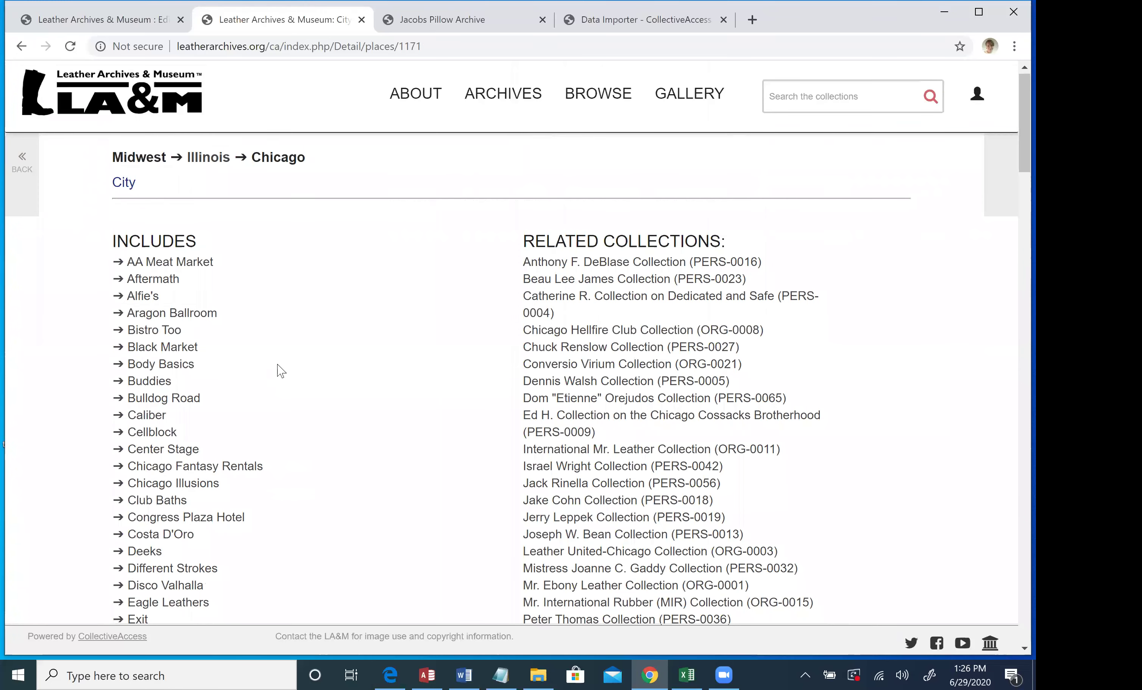
scroll(281, 370, down, 6)
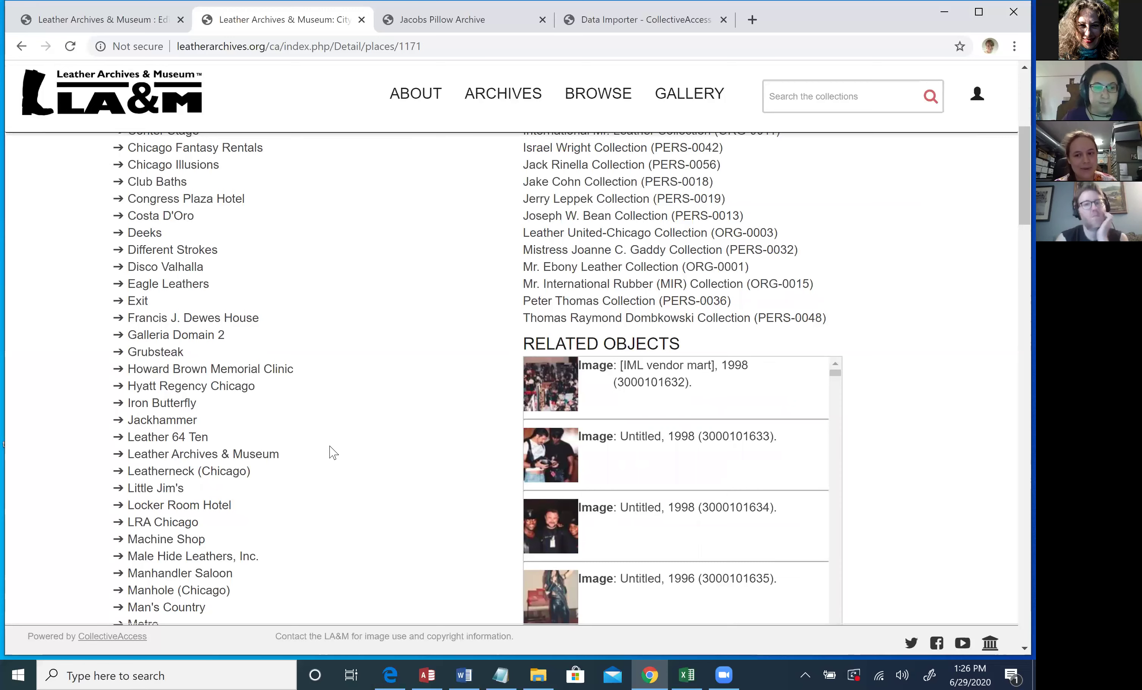
scroll(334, 453, up, 7)
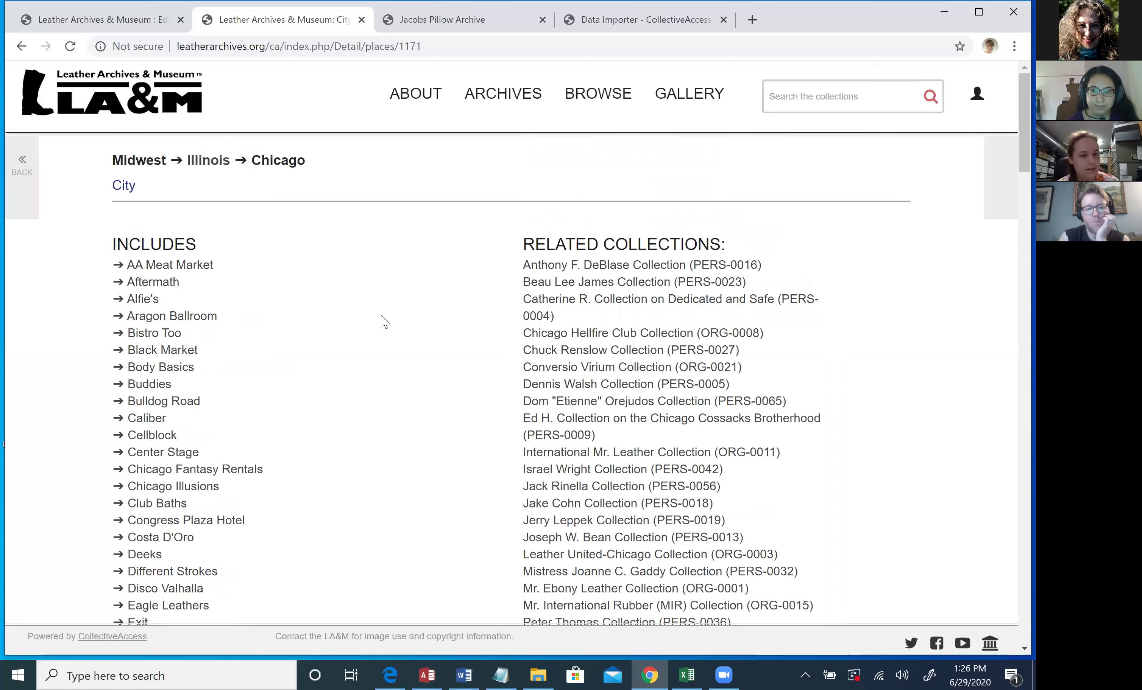
scroll(443, 400, down, 3)
scroll(443, 400, up, 3)
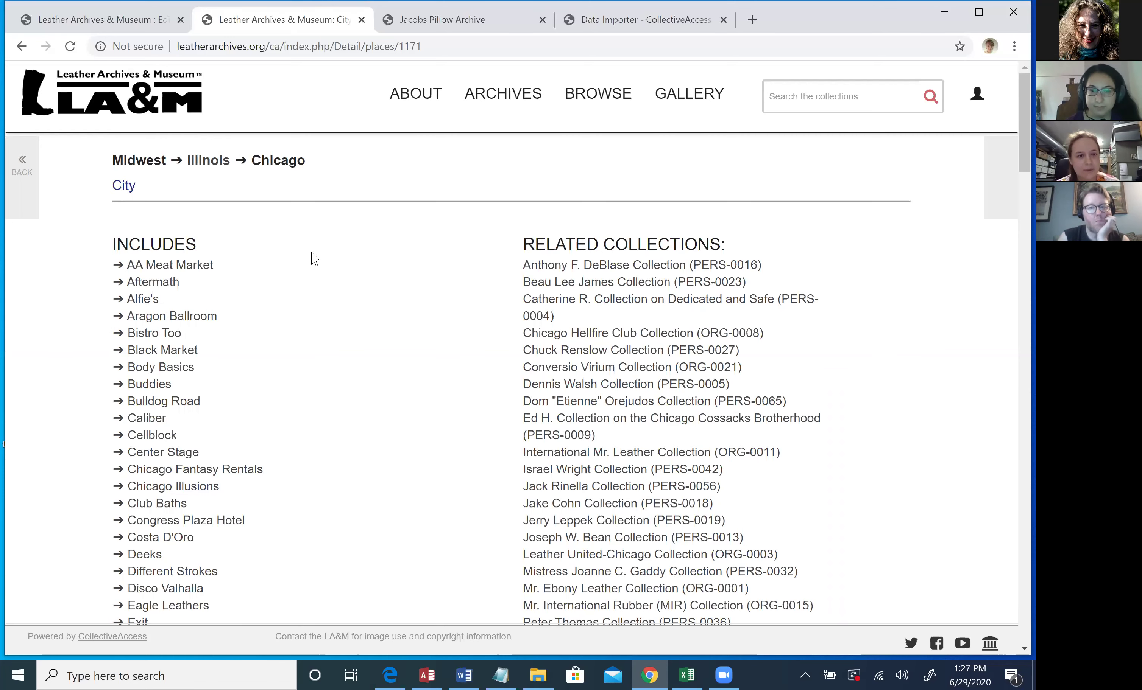
scroll(222, 283, down, 1)
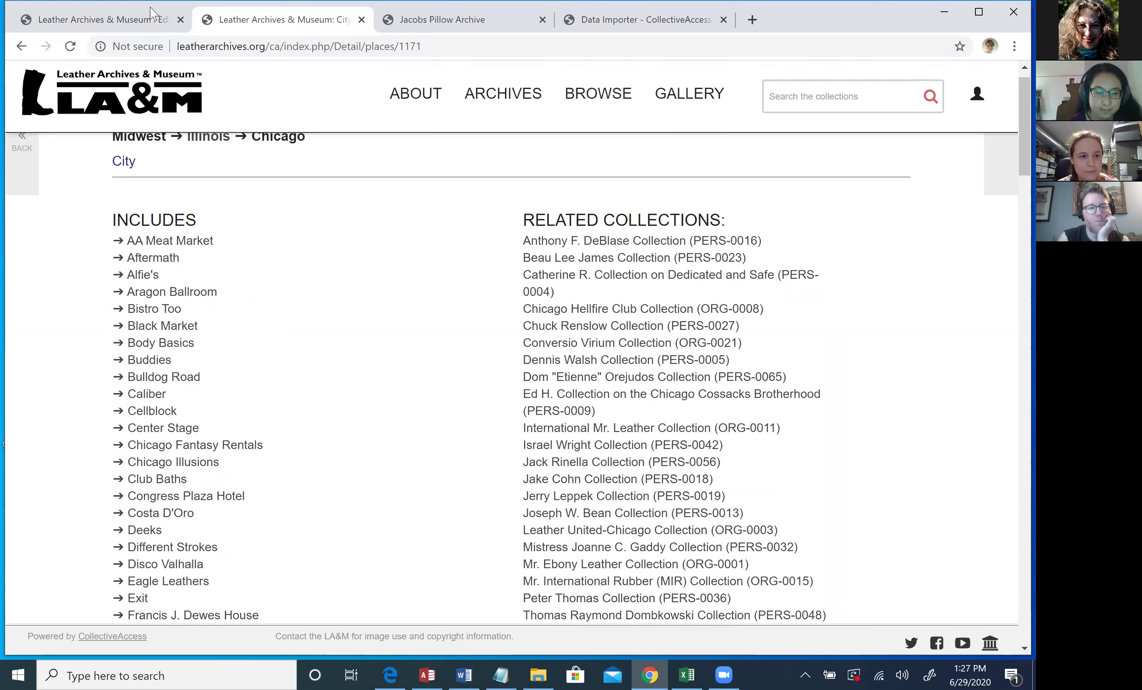
Switch back to the individual's entity record in the CollectiveAccess editor and examine its name, biography, relationship, places and access fields
click(138, 26)
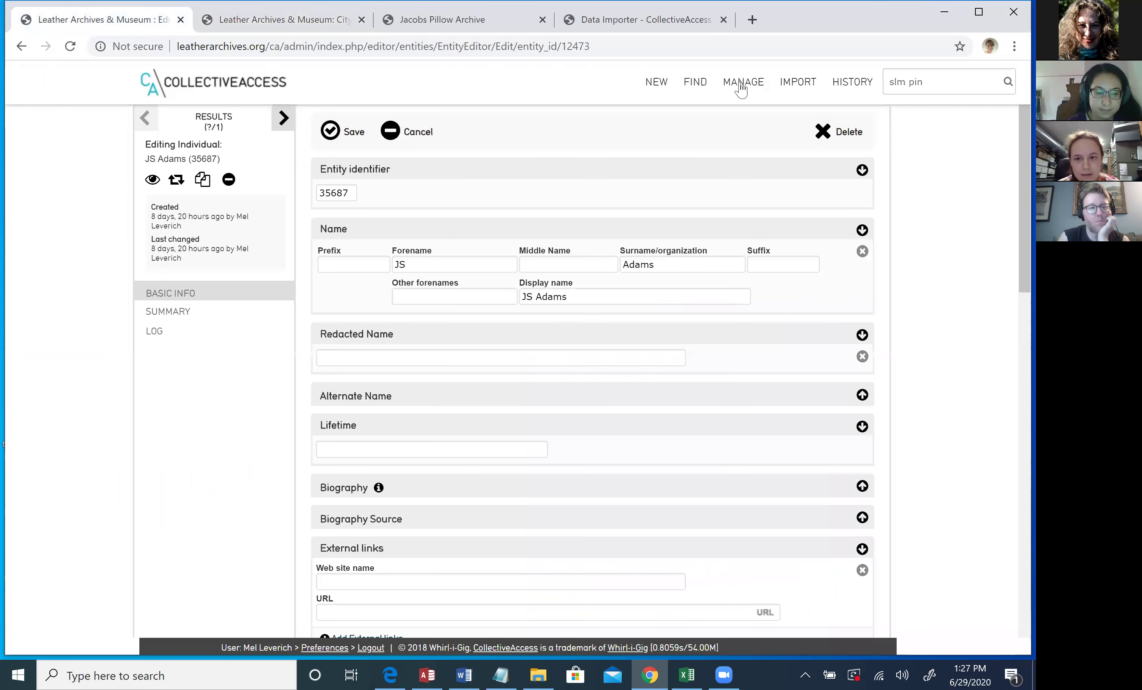
mouse_move(736, 86)
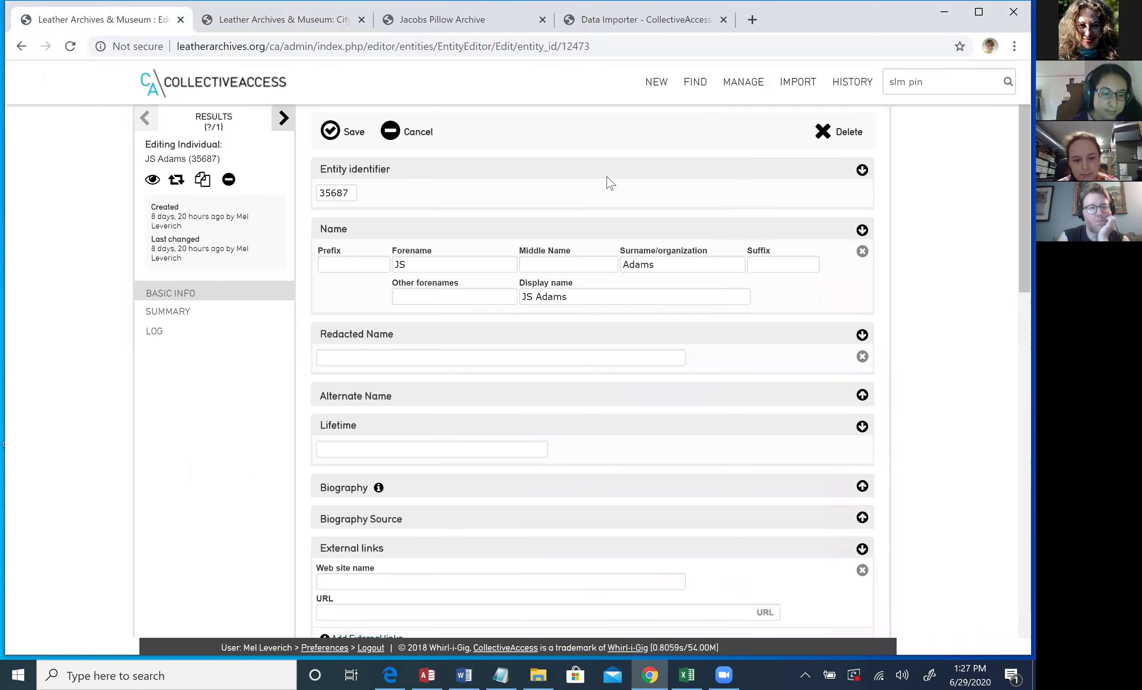
scroll(609, 183, down, 8)
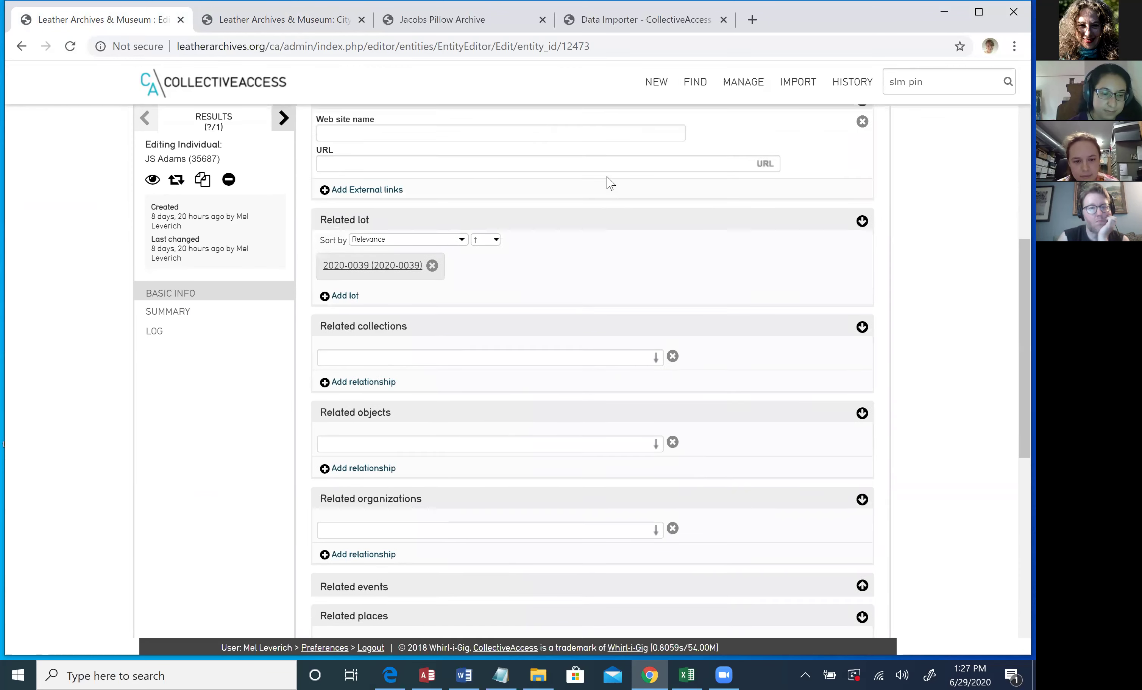
scroll(609, 183, down, 5)
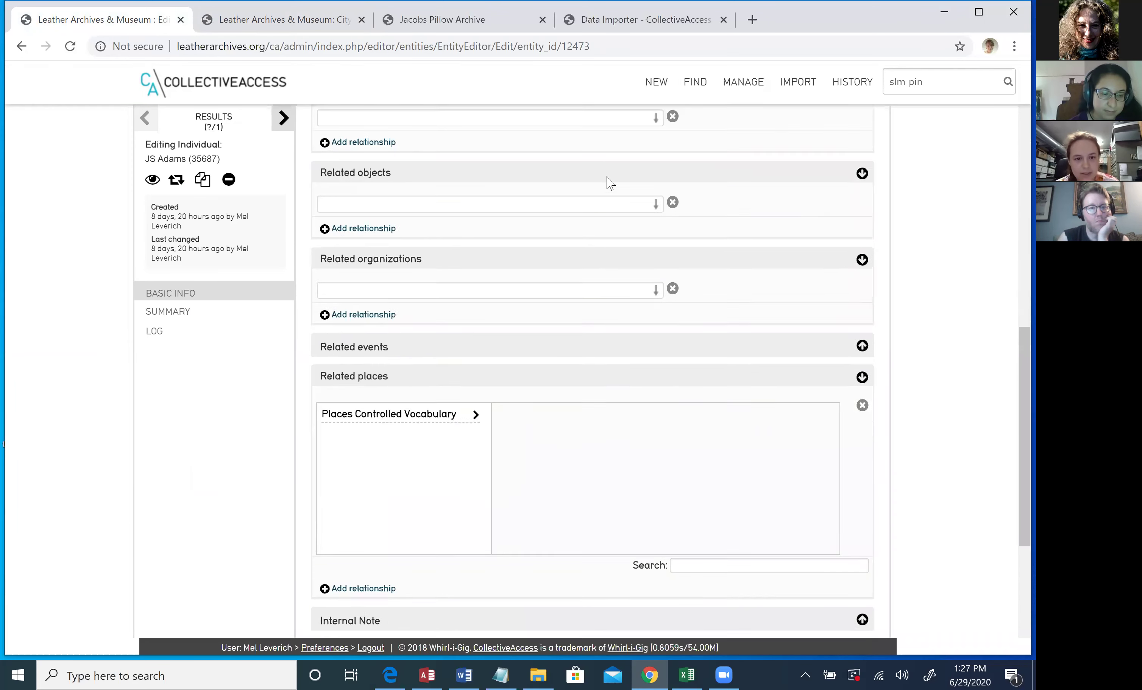
scroll(609, 183, up, 15)
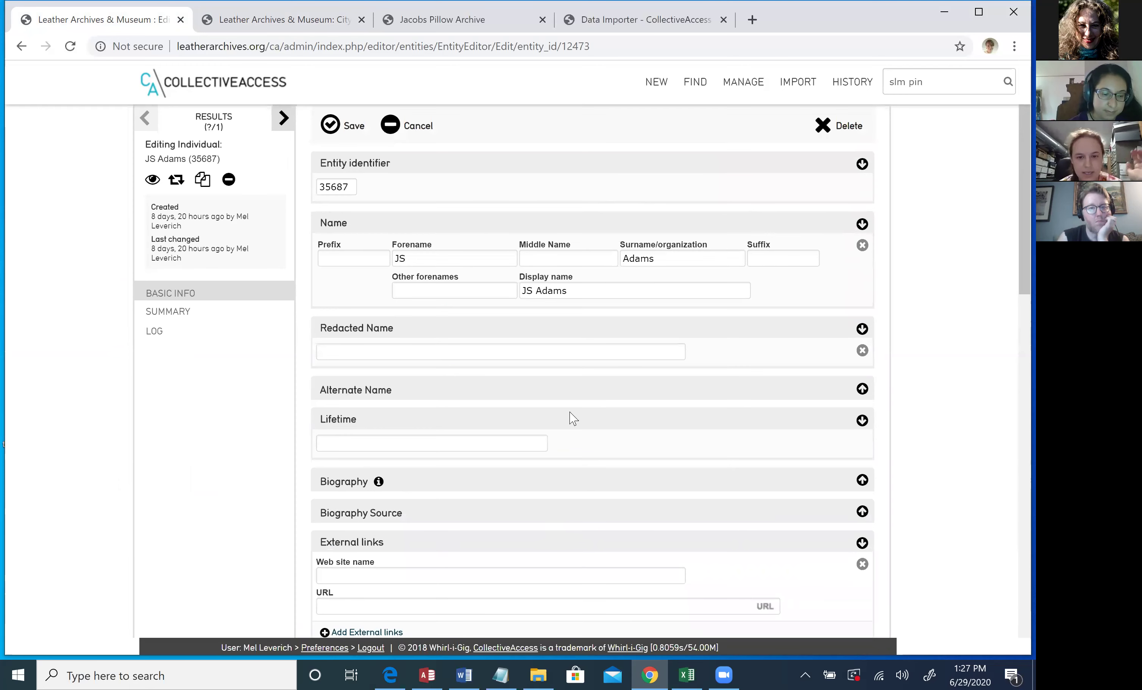
scroll(569, 467, down, 10)
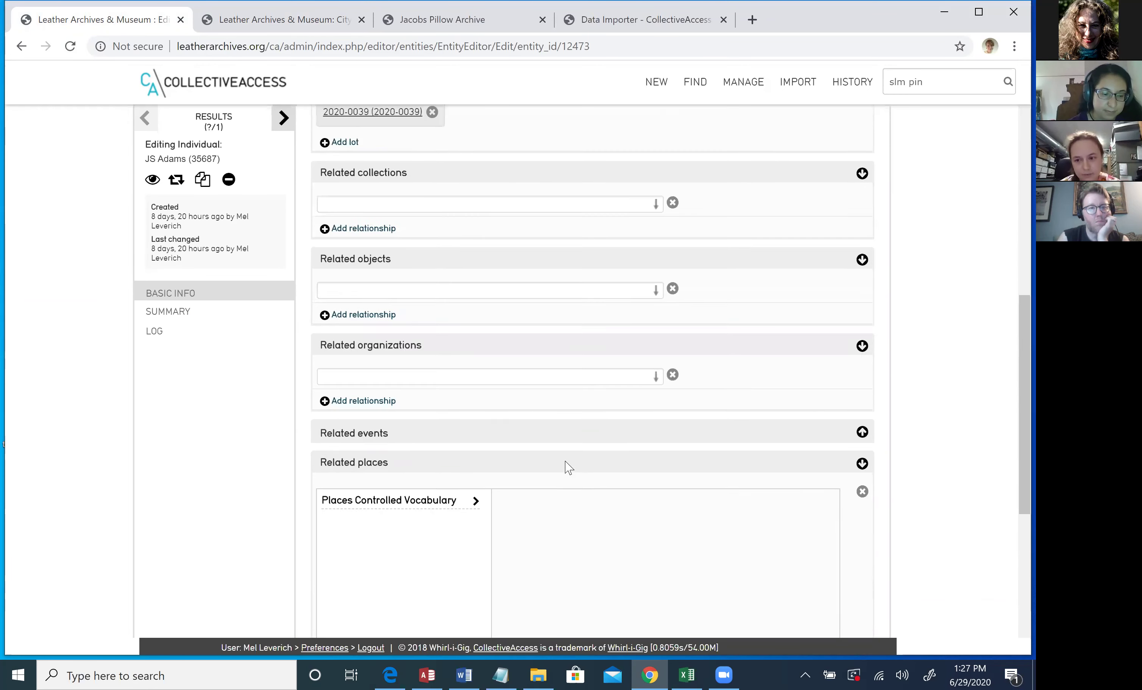
scroll(566, 467, down, 5)
scroll(555, 535, up, 15)
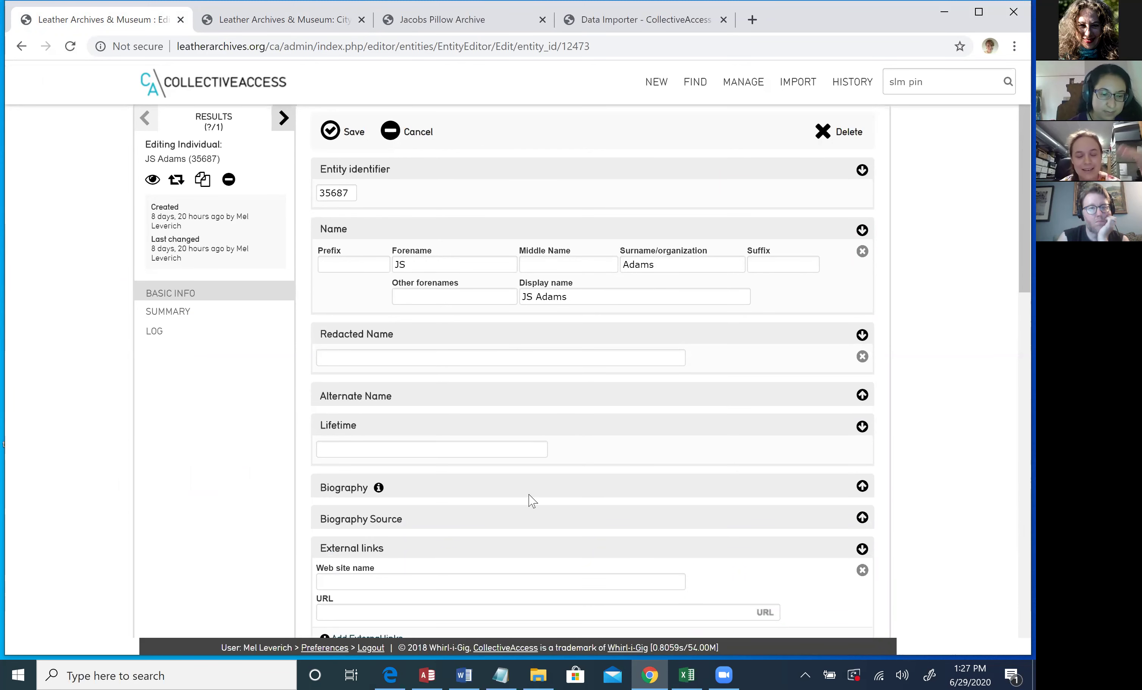
scroll(512, 598, down, 7)
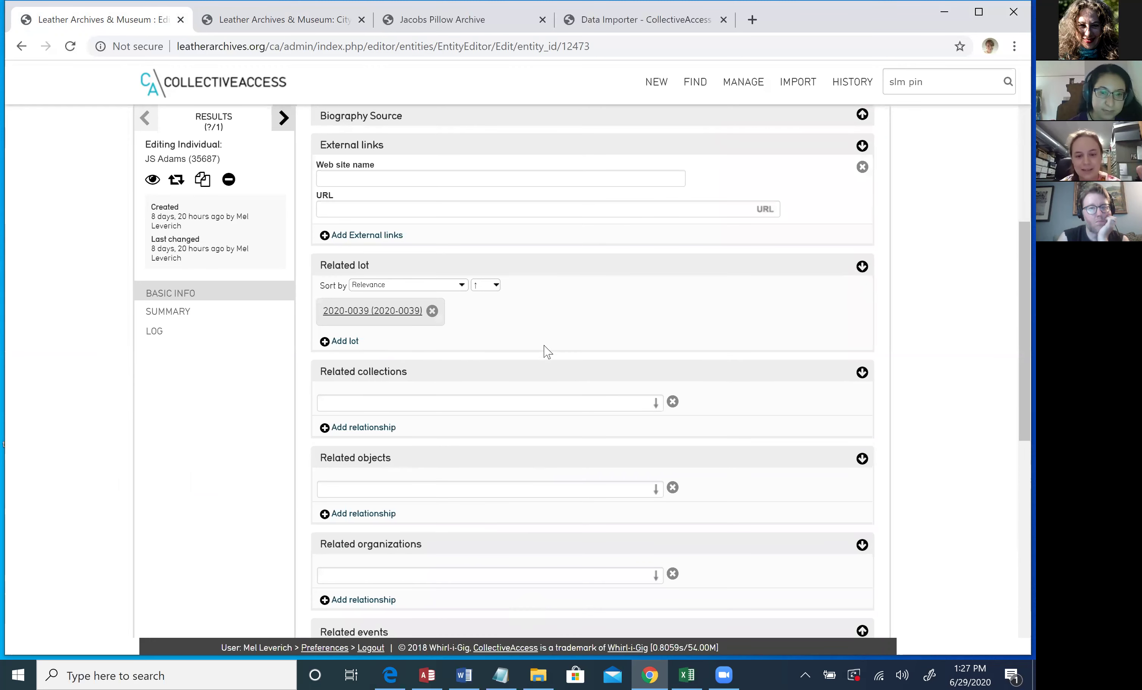
scroll(542, 595, down, 6)
scroll(545, 595, down, 1)
scroll(545, 595, up, 1)
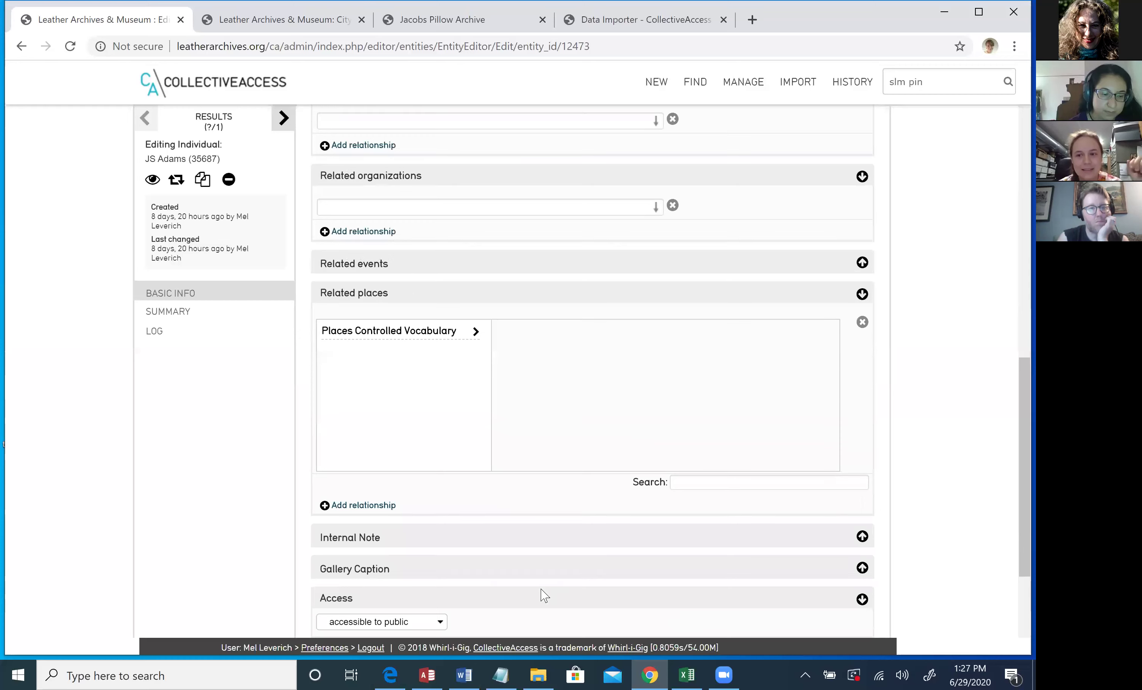
scroll(545, 579, up, 10)
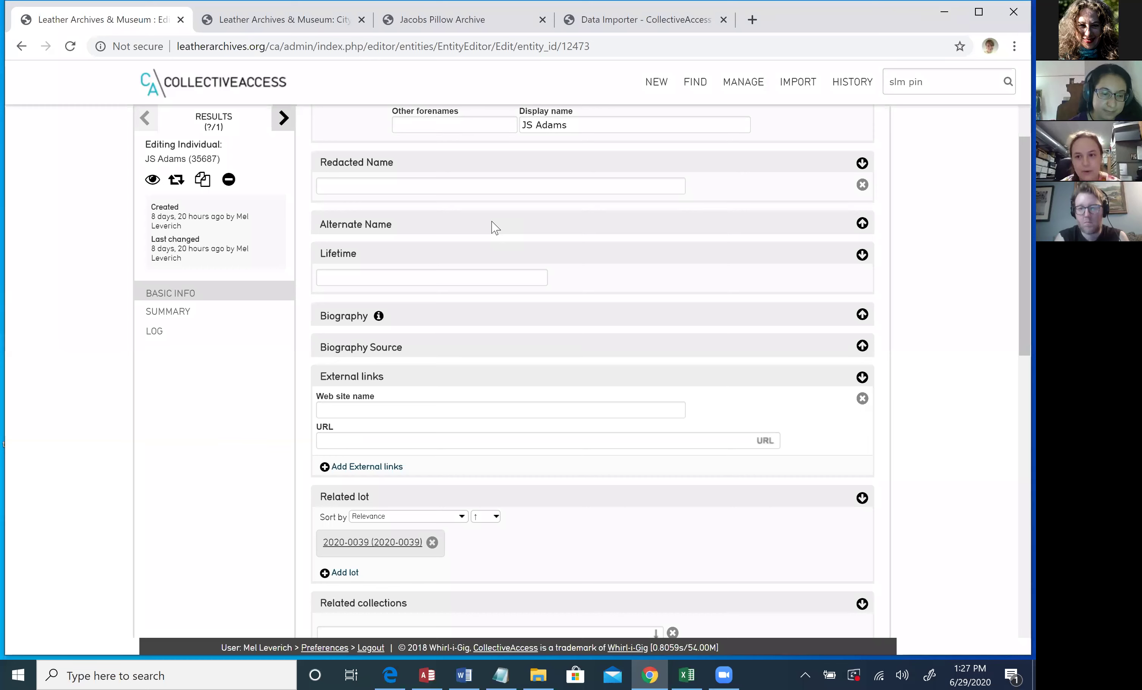
Point out the empty Lifetime date field in the individual's record and review the fields around it
click(490, 273)
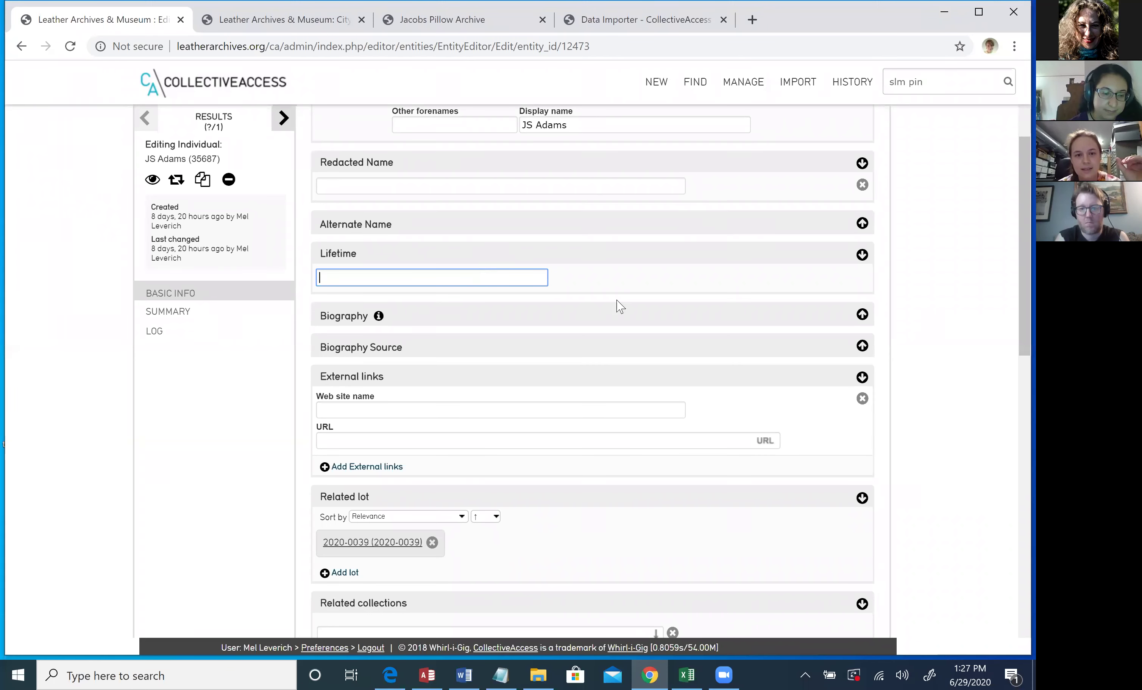
scroll(619, 307, up, 3)
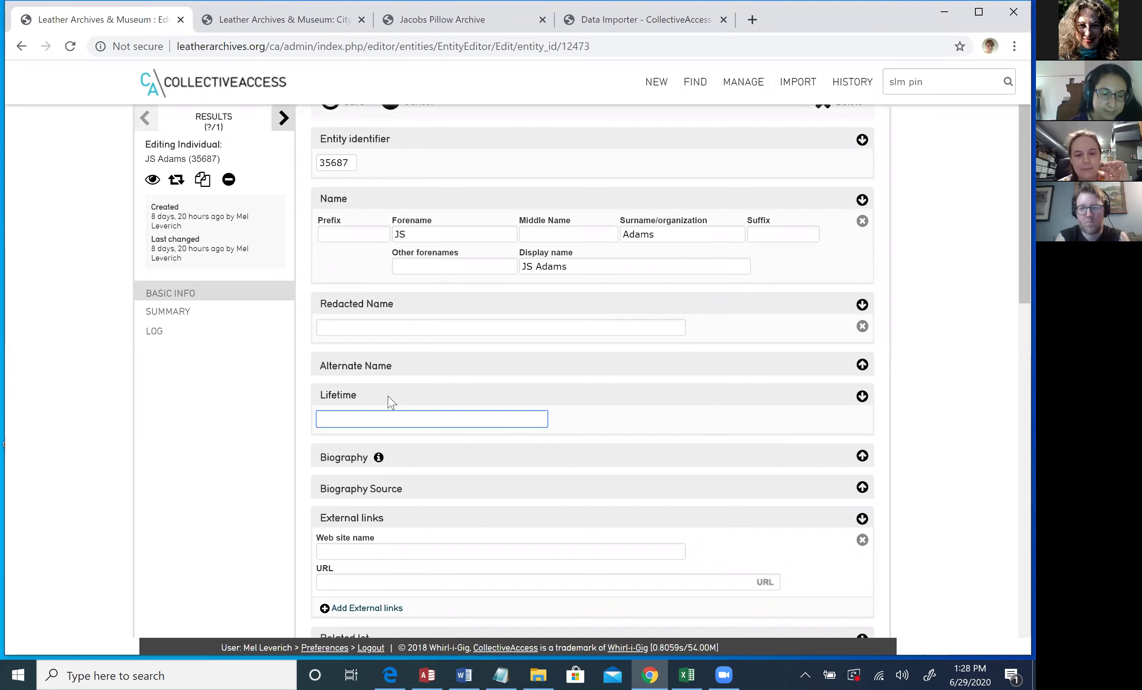
mouse_move(345, 398)
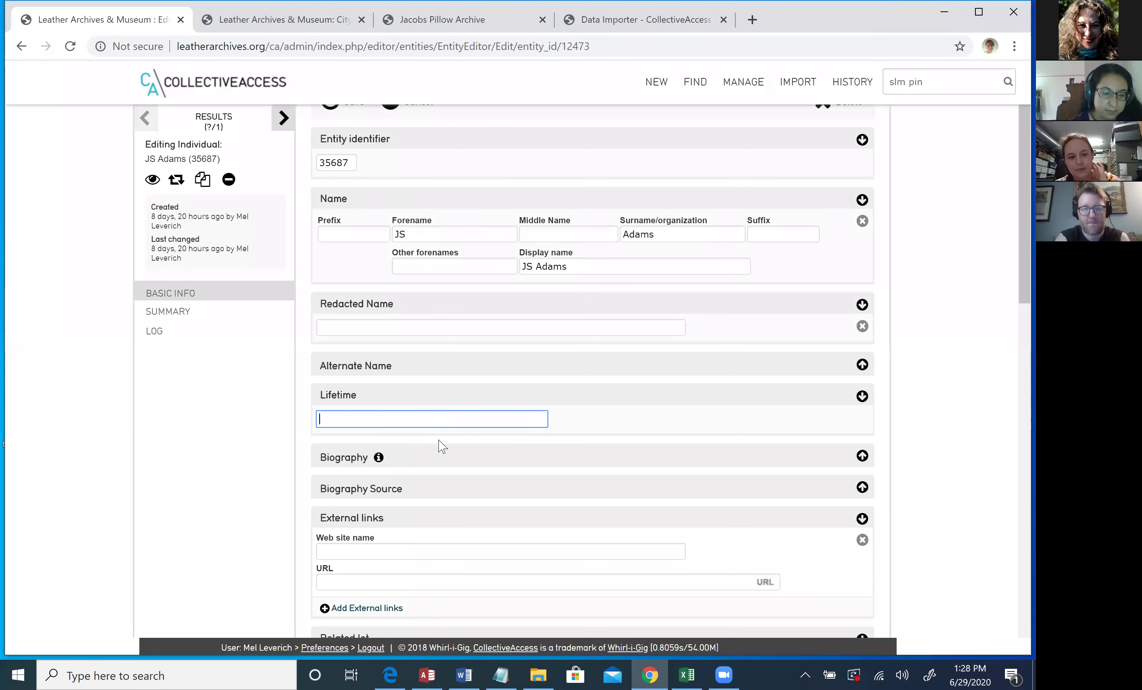
scroll(441, 447, down, 2)
scroll(438, 439, up, 3)
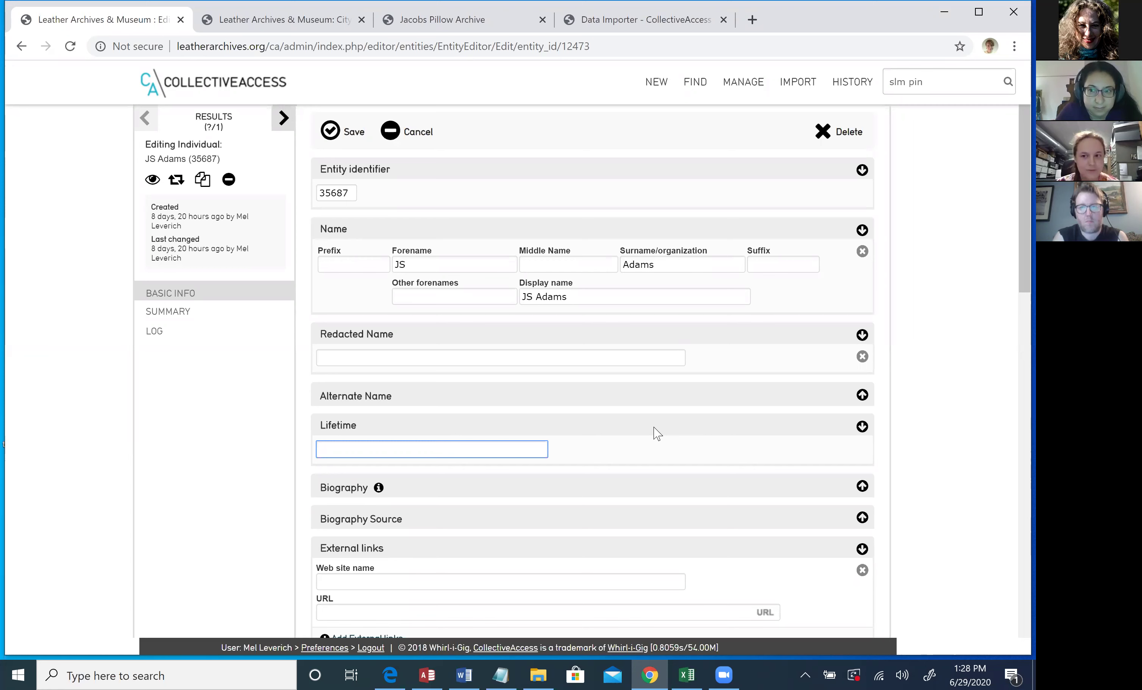
click(646, 197)
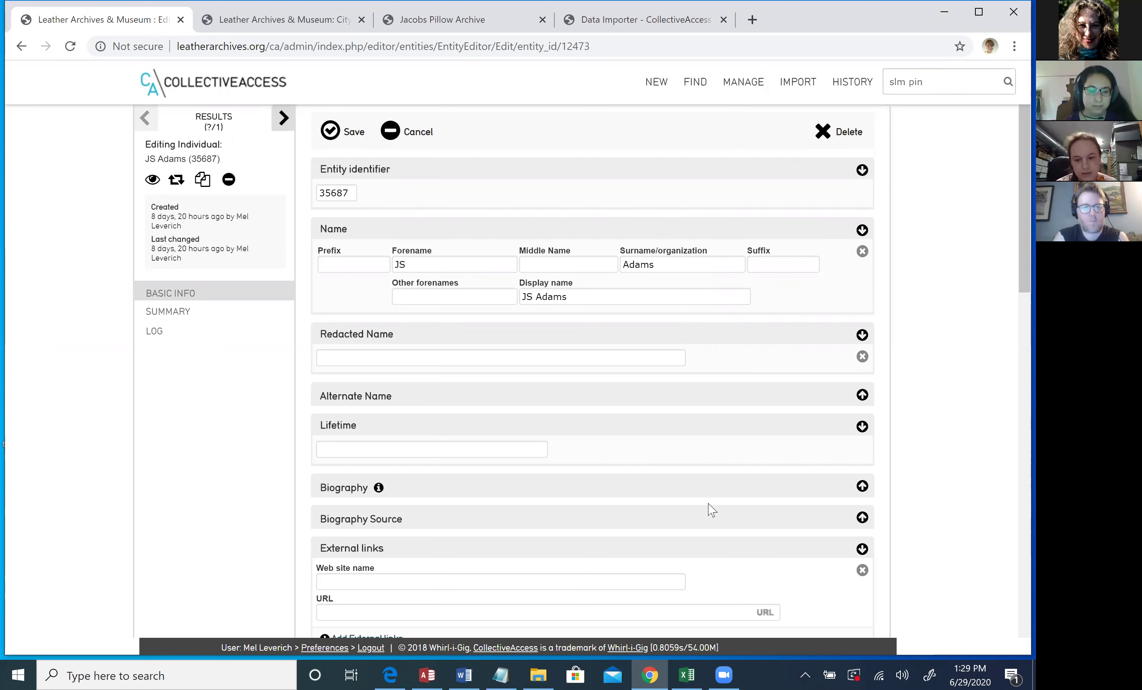
Switch to the Date workbook in Excel and examine the Metadata Type, Content, RCID and Type columns for the artifact dates
click(685, 672)
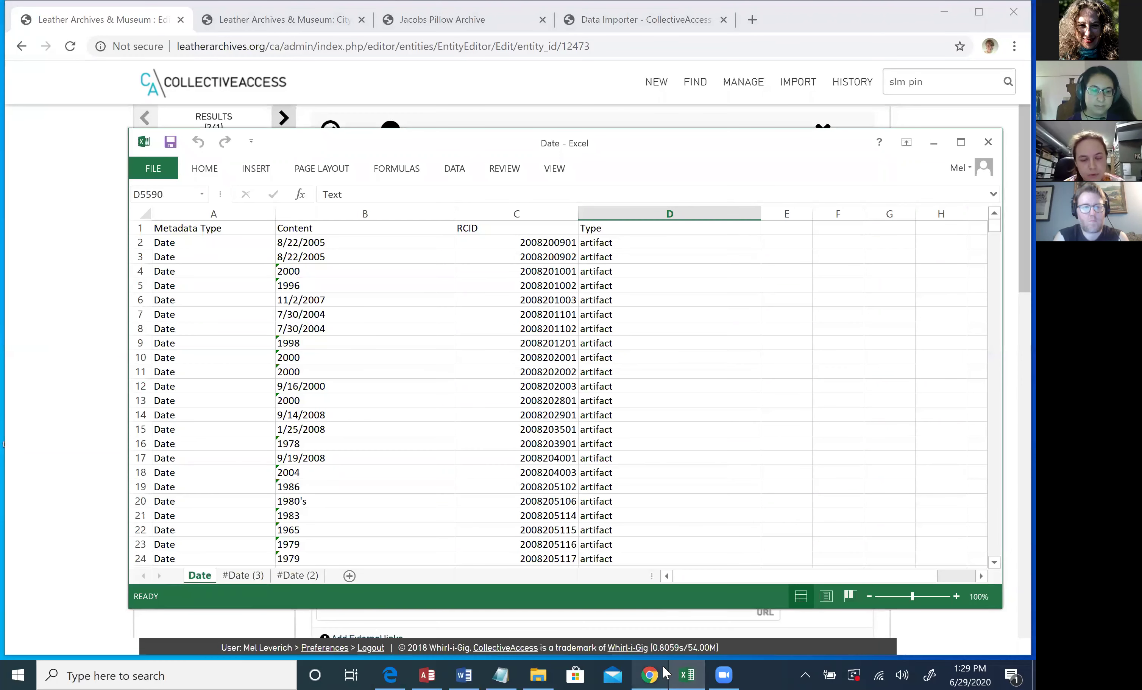
mouse_move(665, 673)
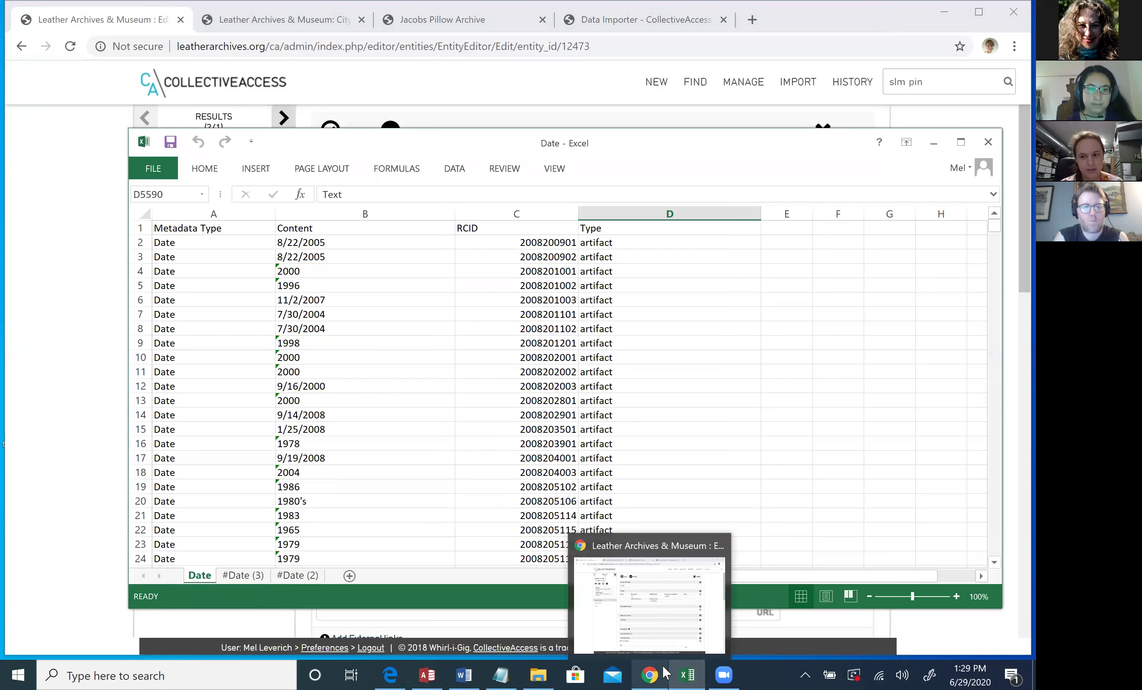
click(497, 441)
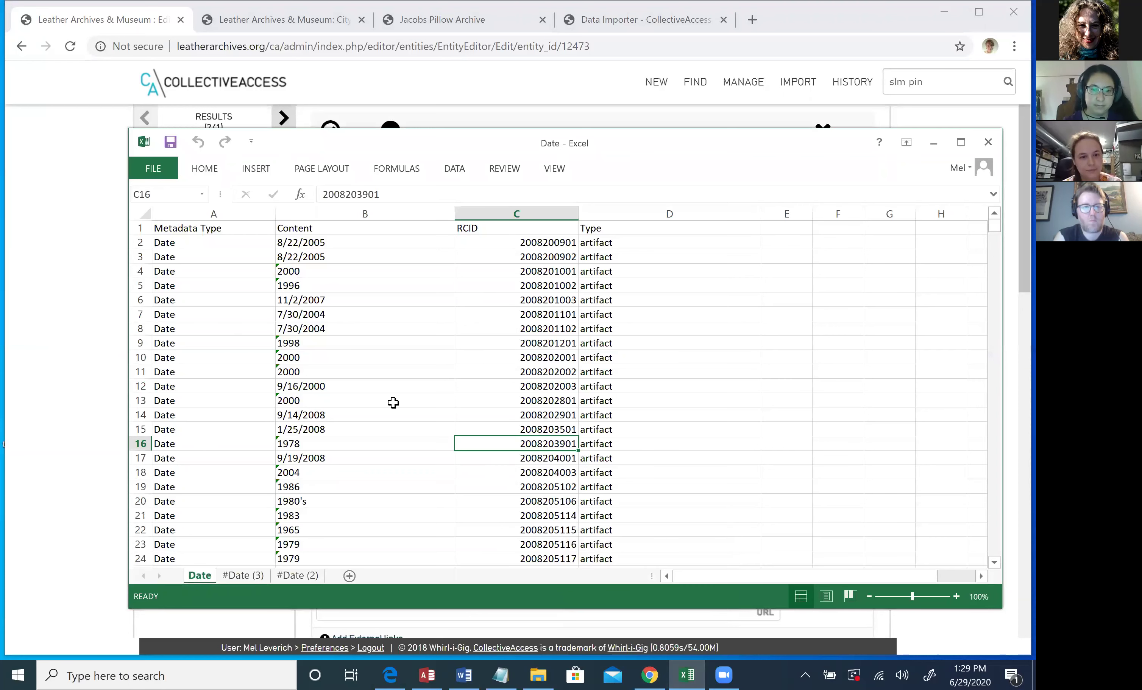
click(224, 312)
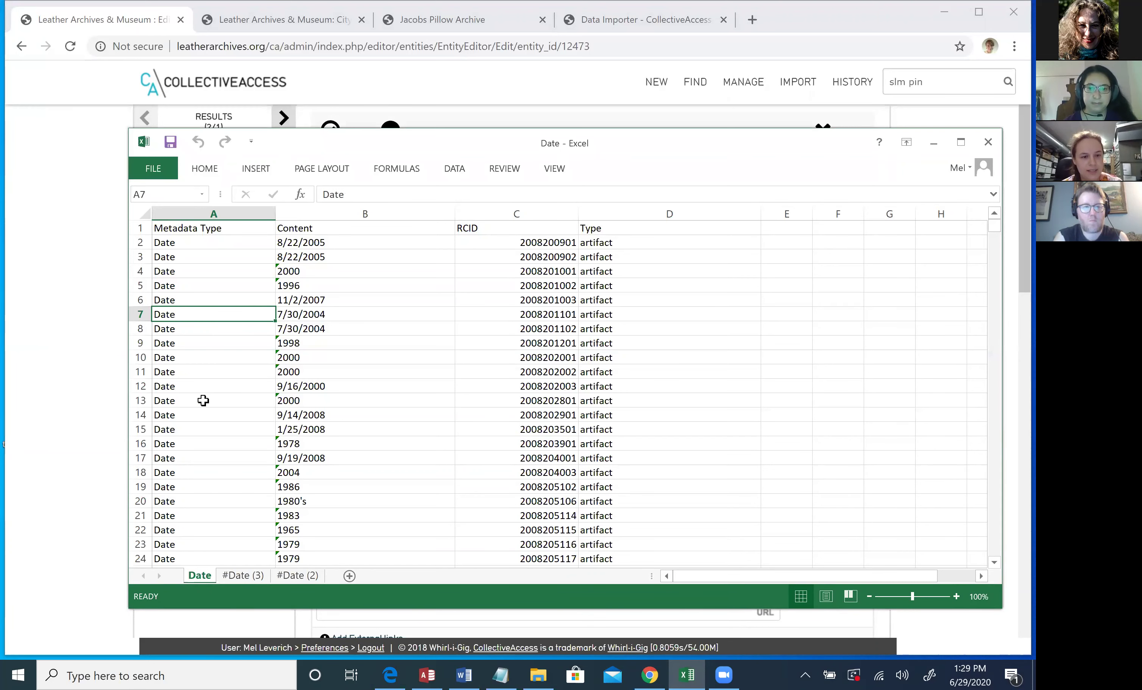
scroll(201, 418, down, 6)
scroll(201, 418, down, 7)
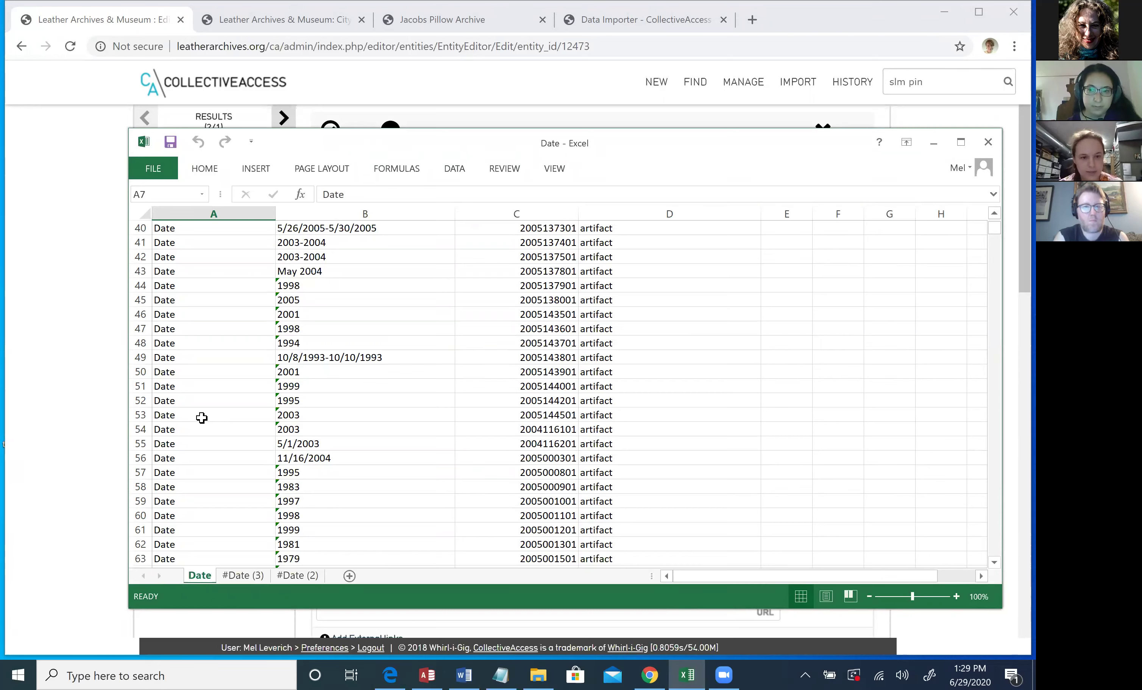
scroll(201, 418, up, 13)
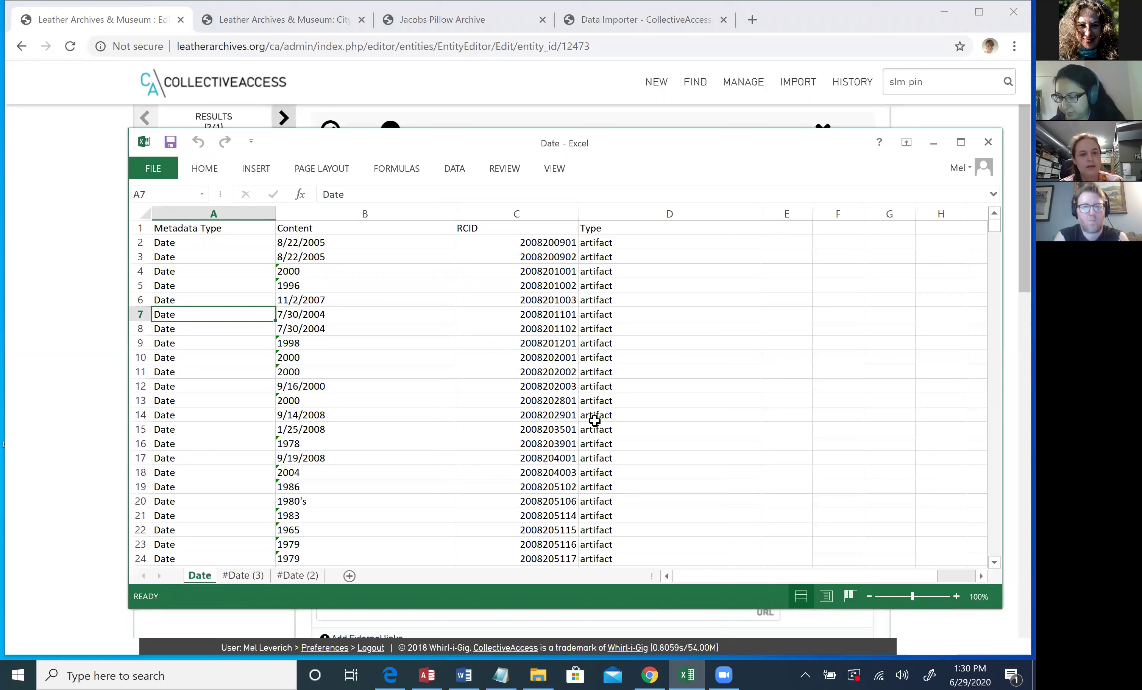
scroll(386, 480, down, 13)
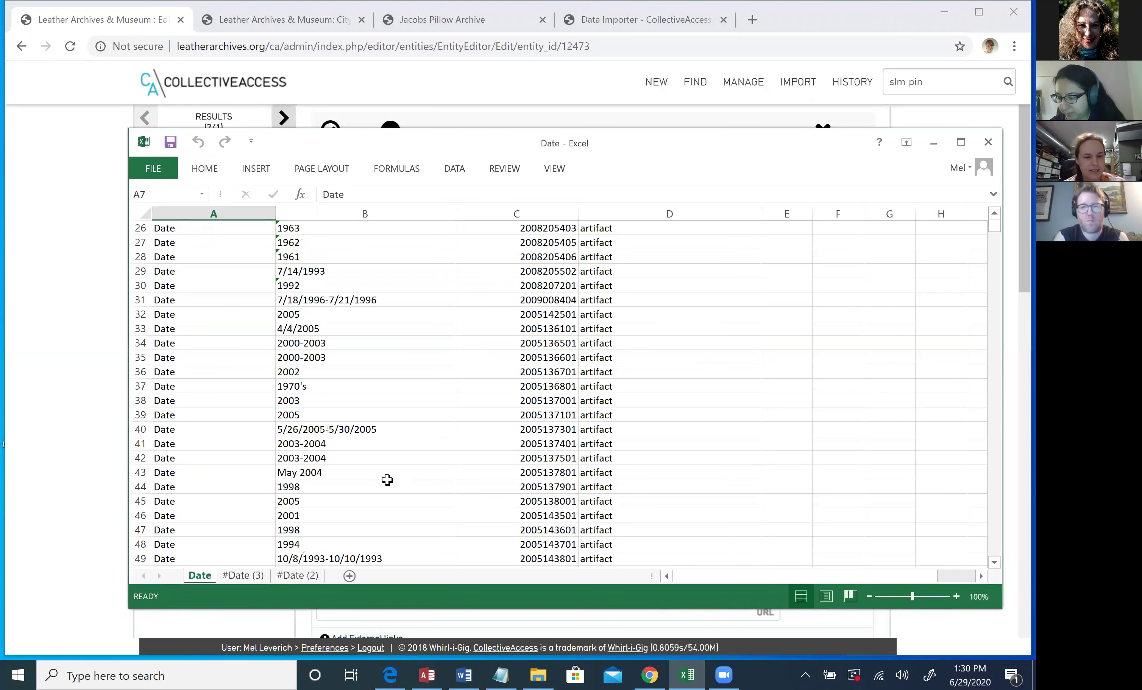
scroll(387, 480, down, 11)
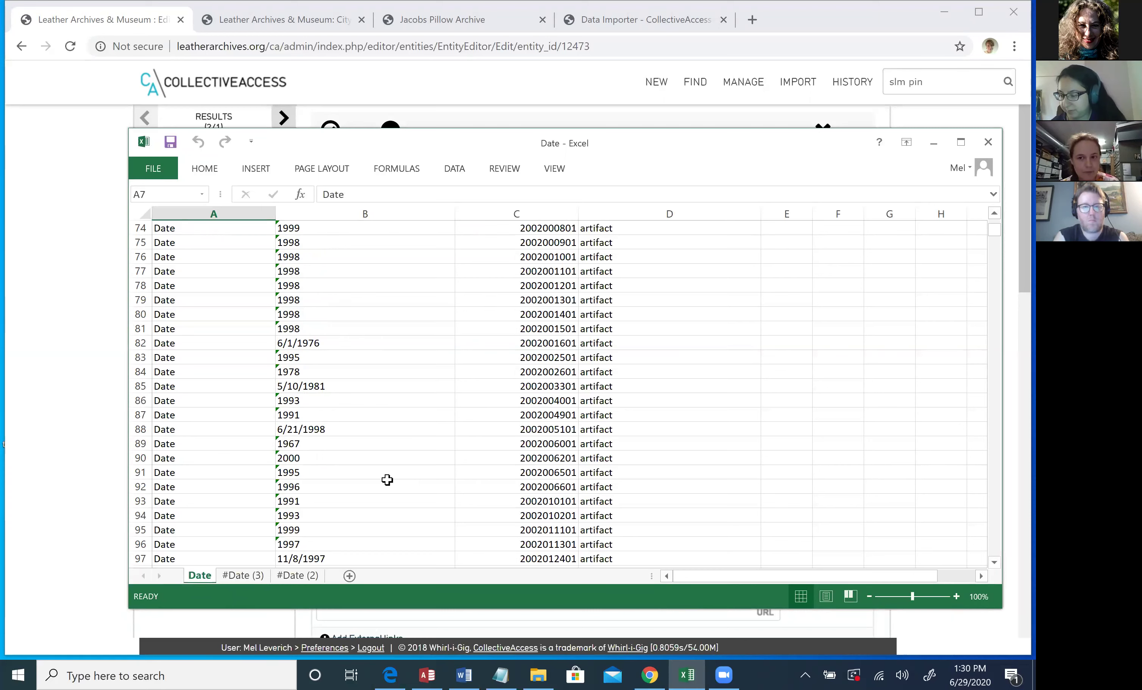
scroll(387, 480, down, 6)
scroll(387, 480, down, 6)
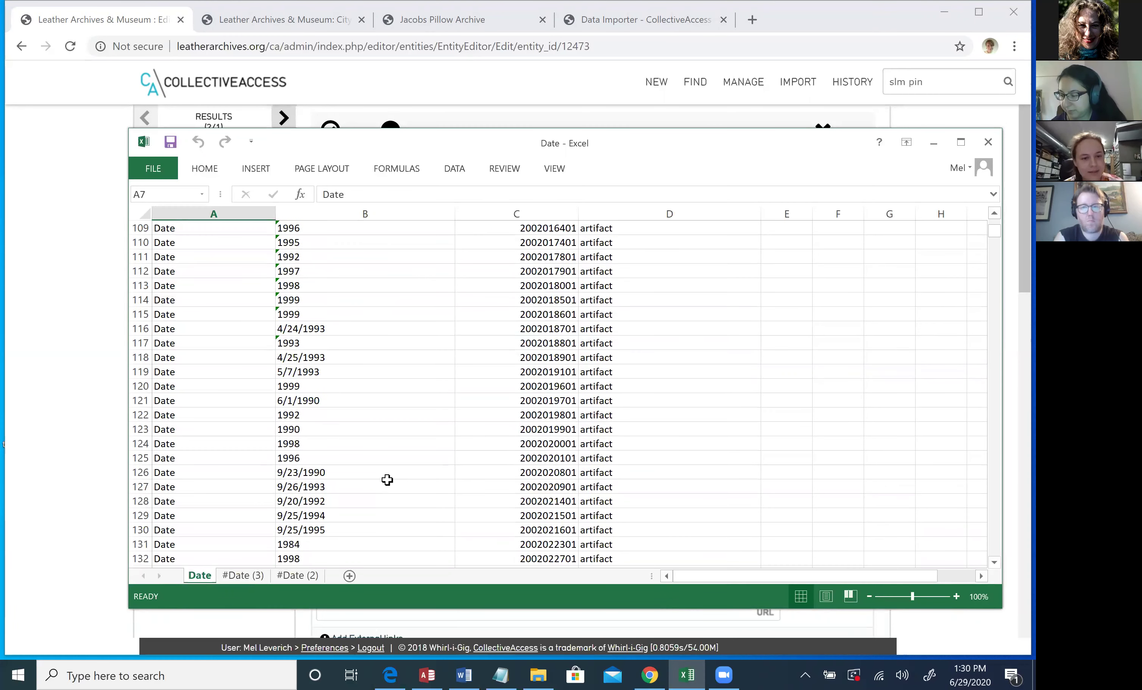
Review further rows of artifact dates in the Date workbook, checking back briefly with the individual's entity record in the browser
scroll(388, 480, down, 12)
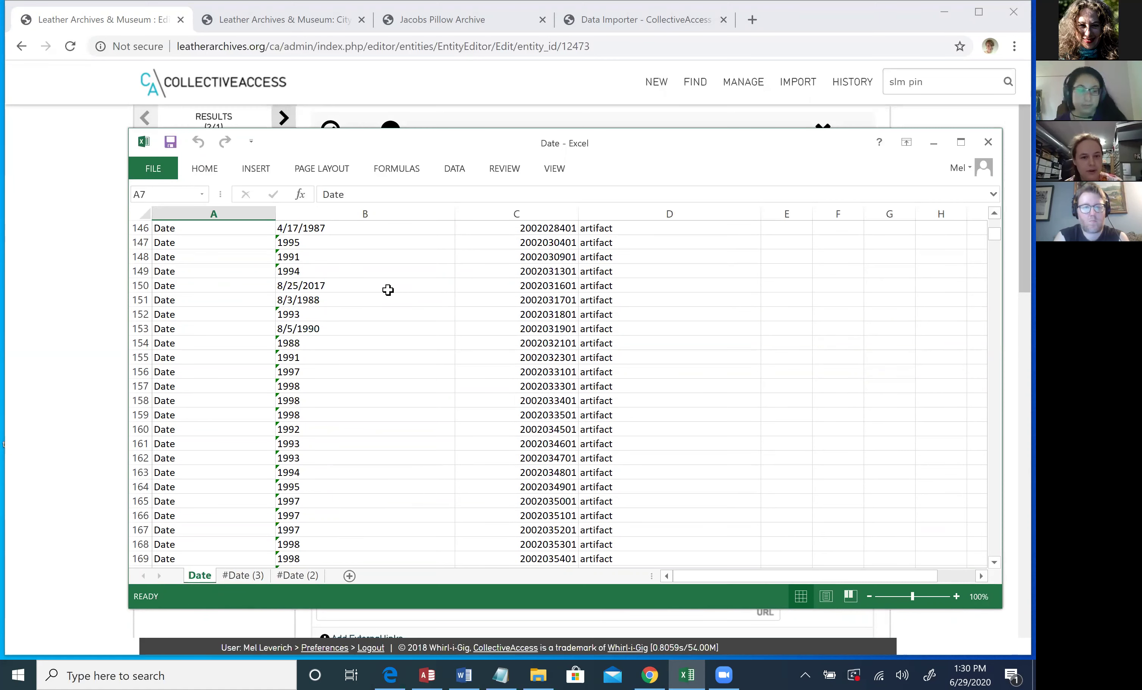
scroll(388, 290, down, 6)
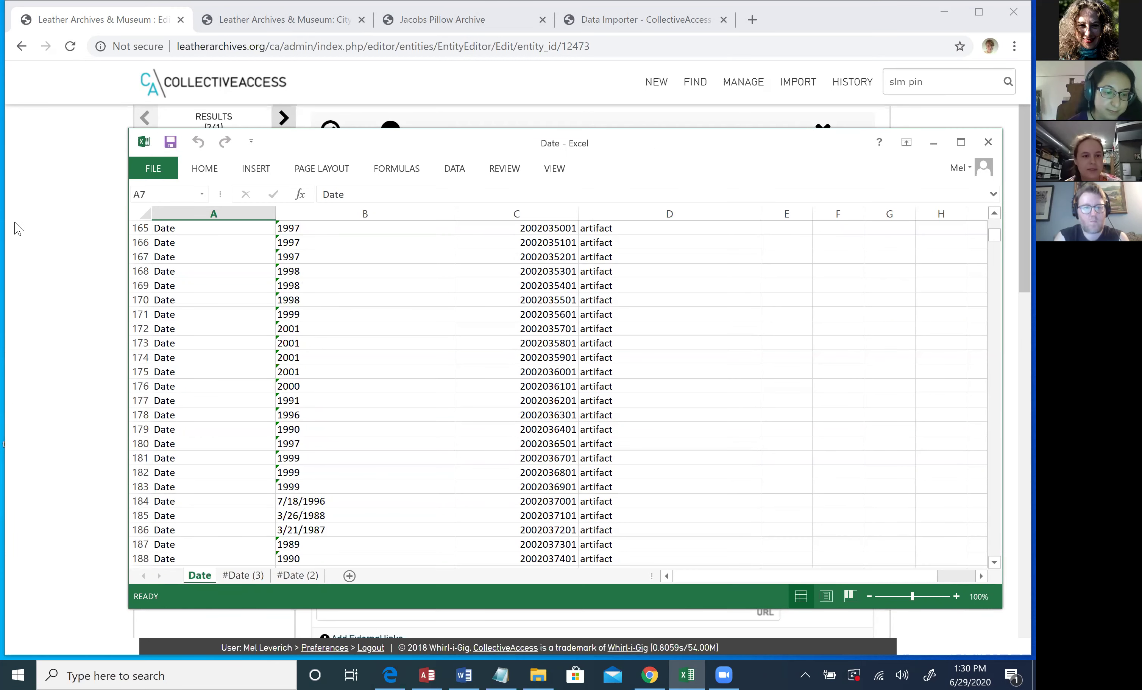
click(29, 236)
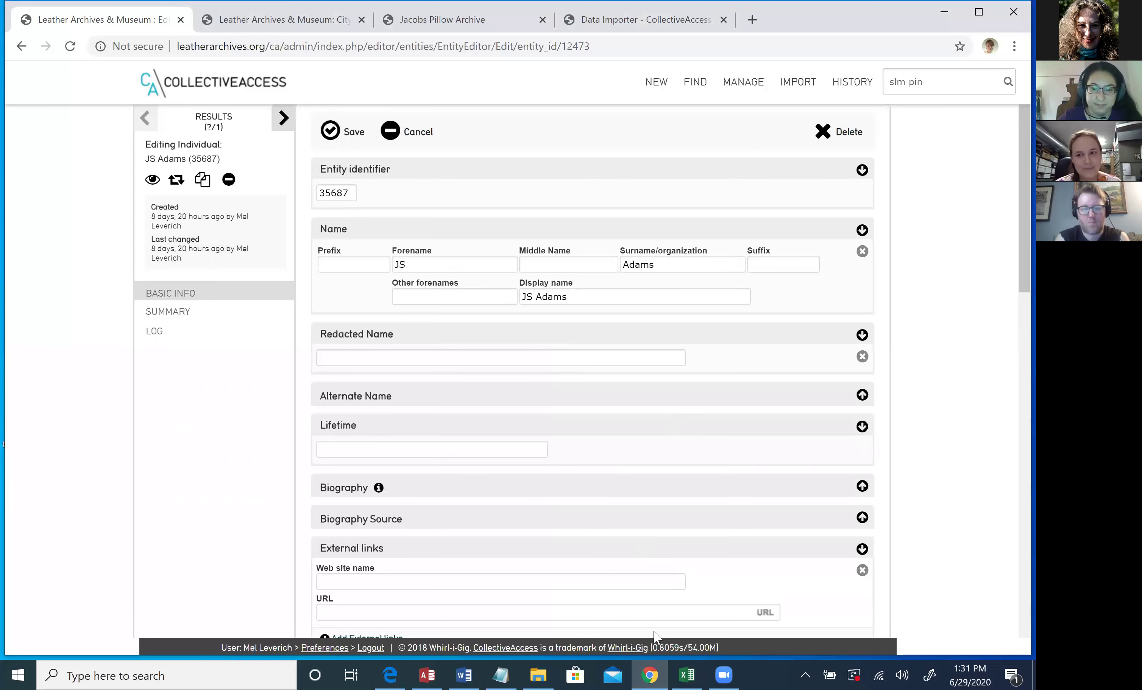
click(686, 674)
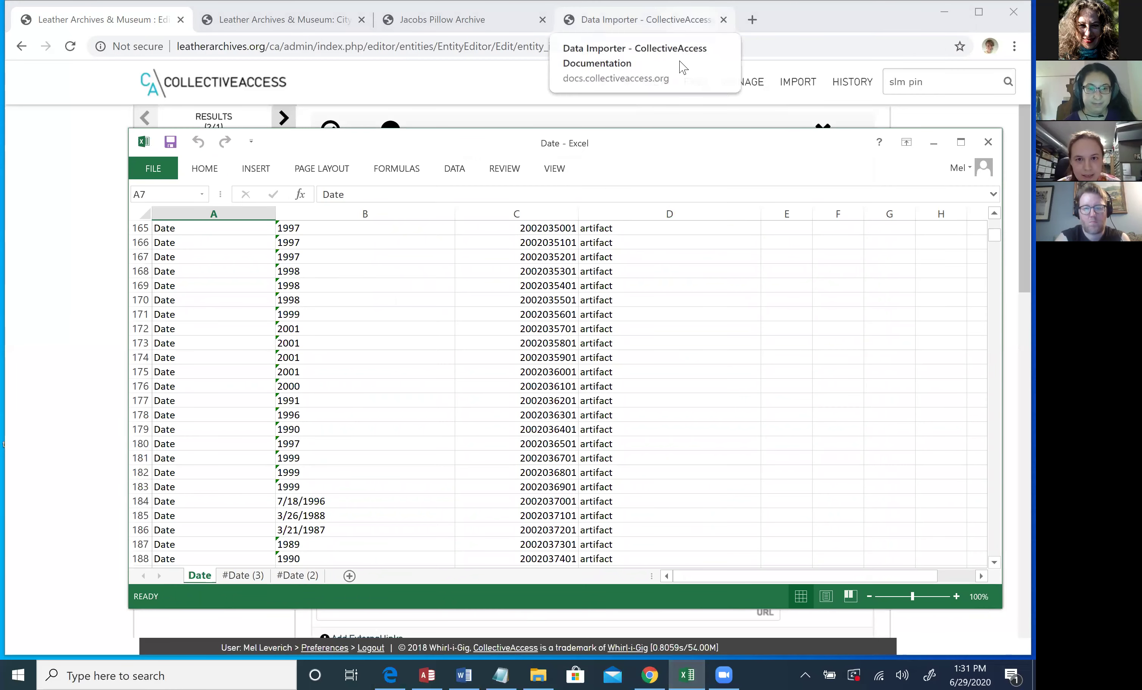
Switch to the CollectiveAccess Data Importer documentation and examine its Overview, Supported input formats and Contents list
click(670, 19)
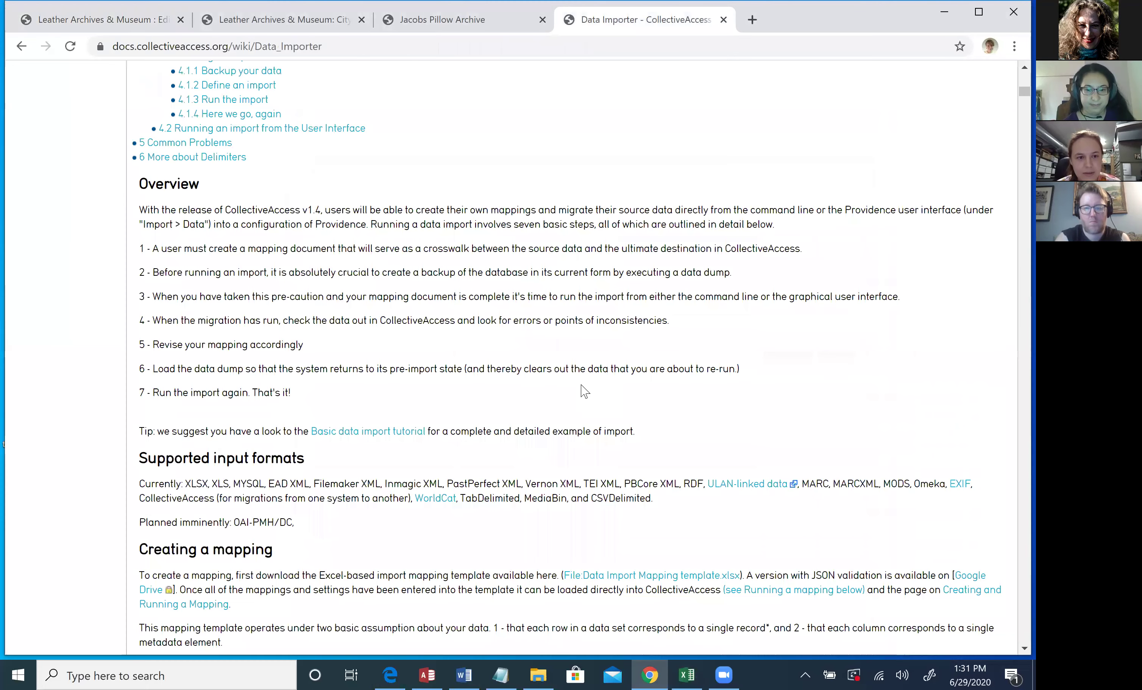
scroll(585, 392, up, 5)
scroll(585, 392, down, 4)
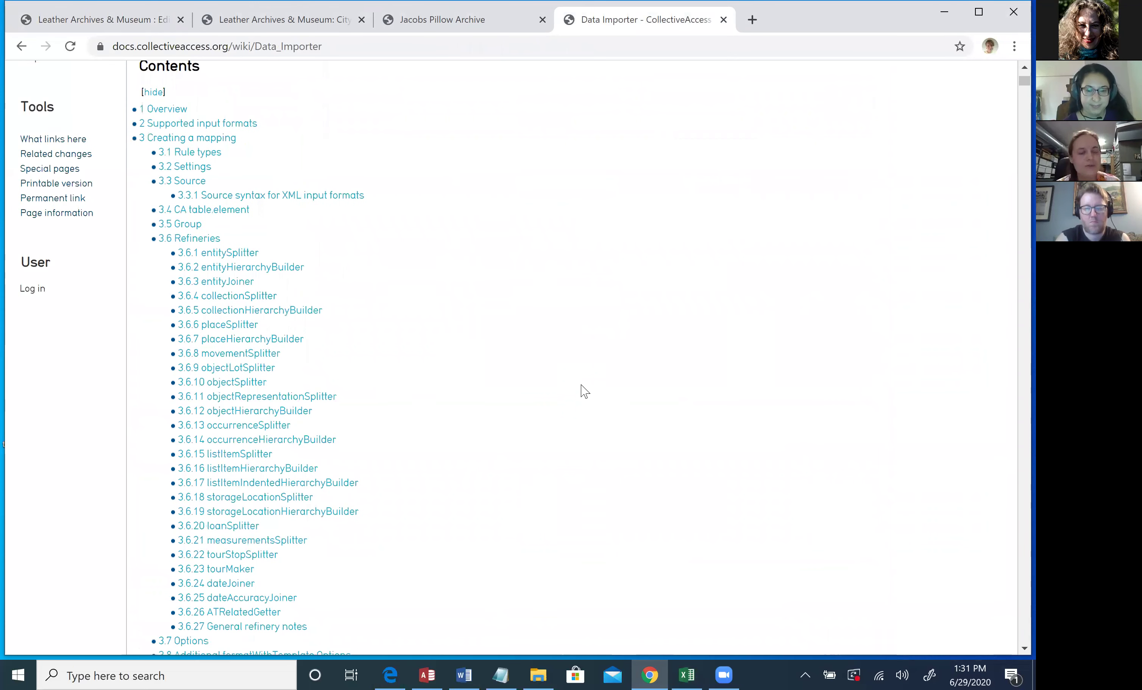
scroll(585, 392, up, 4)
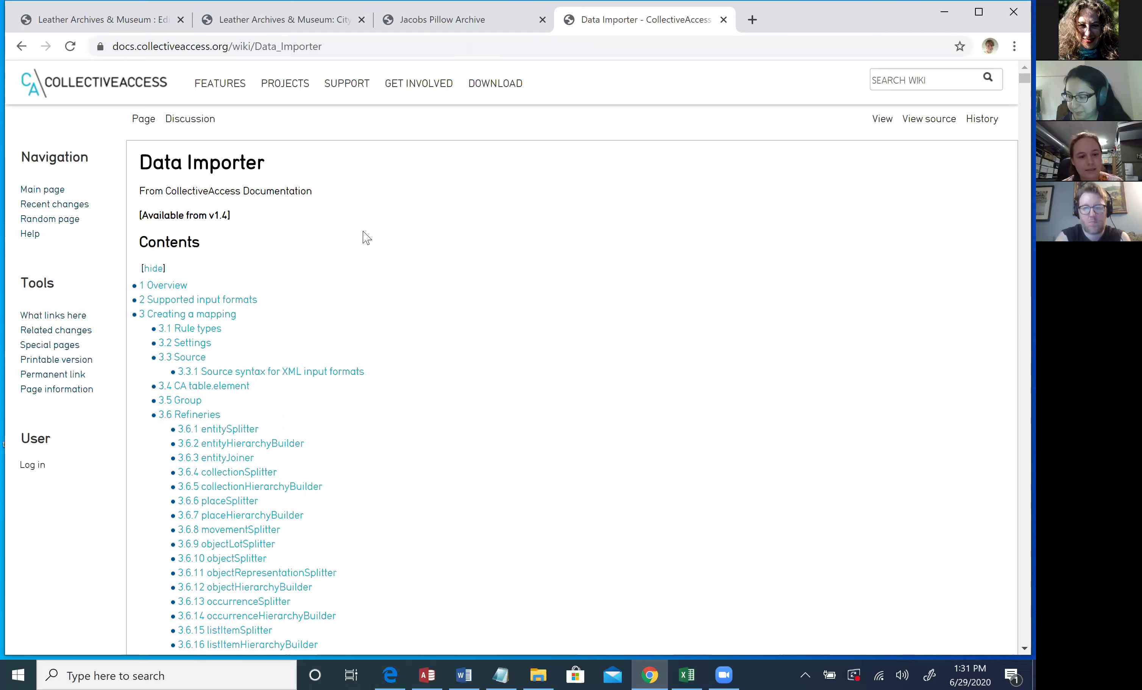
Review the Data Importer guidance on mapping sources, Group and Refineries, including the entitySplitter and entityJoiner parameter tables
scroll(363, 231, down, 8)
scroll(363, 231, down, 10)
scroll(363, 231, down, 20)
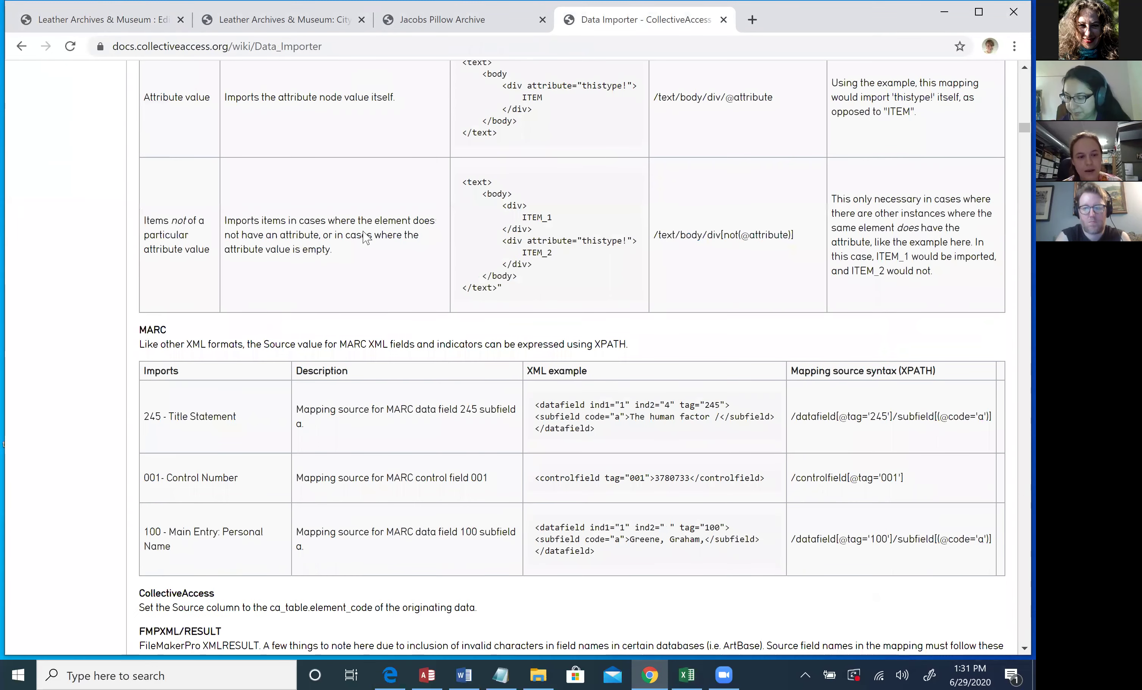
scroll(366, 238, down, 9)
scroll(366, 238, down, 11)
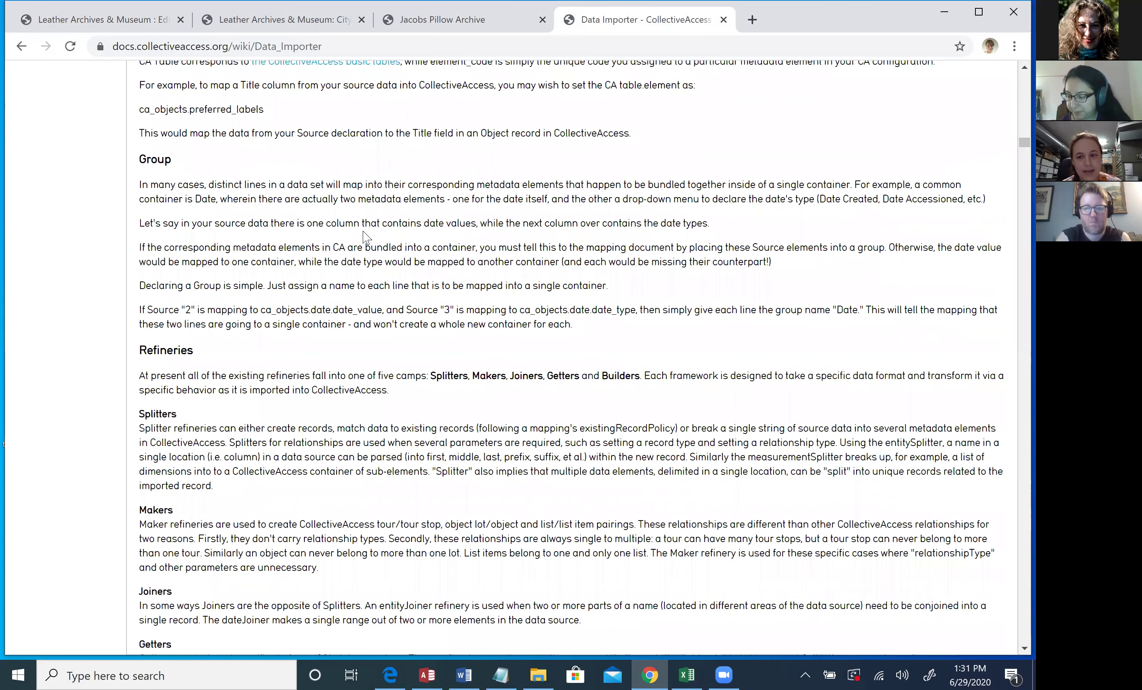
scroll(366, 237, down, 15)
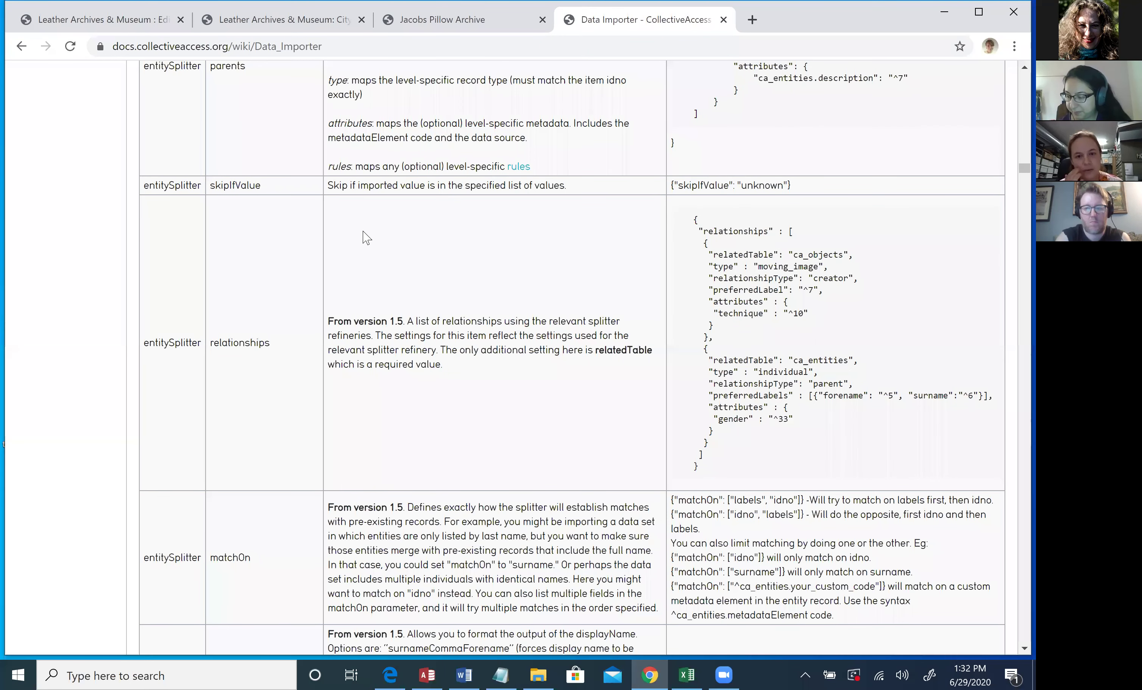
scroll(364, 235, down, 6)
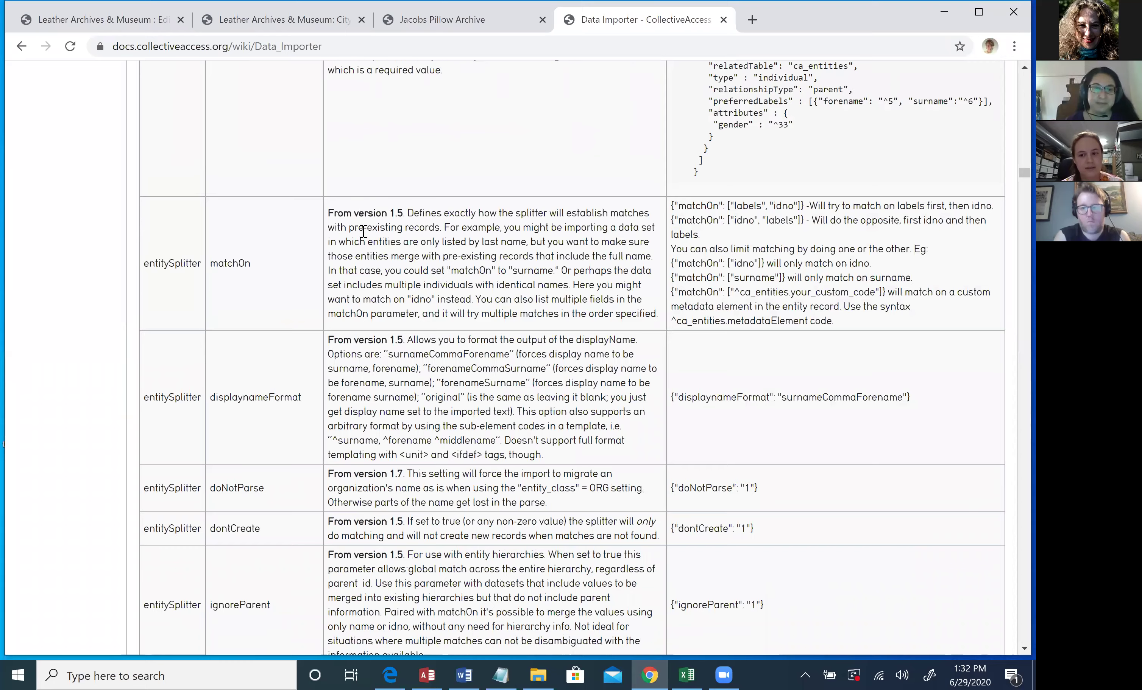
scroll(364, 231, down, 19)
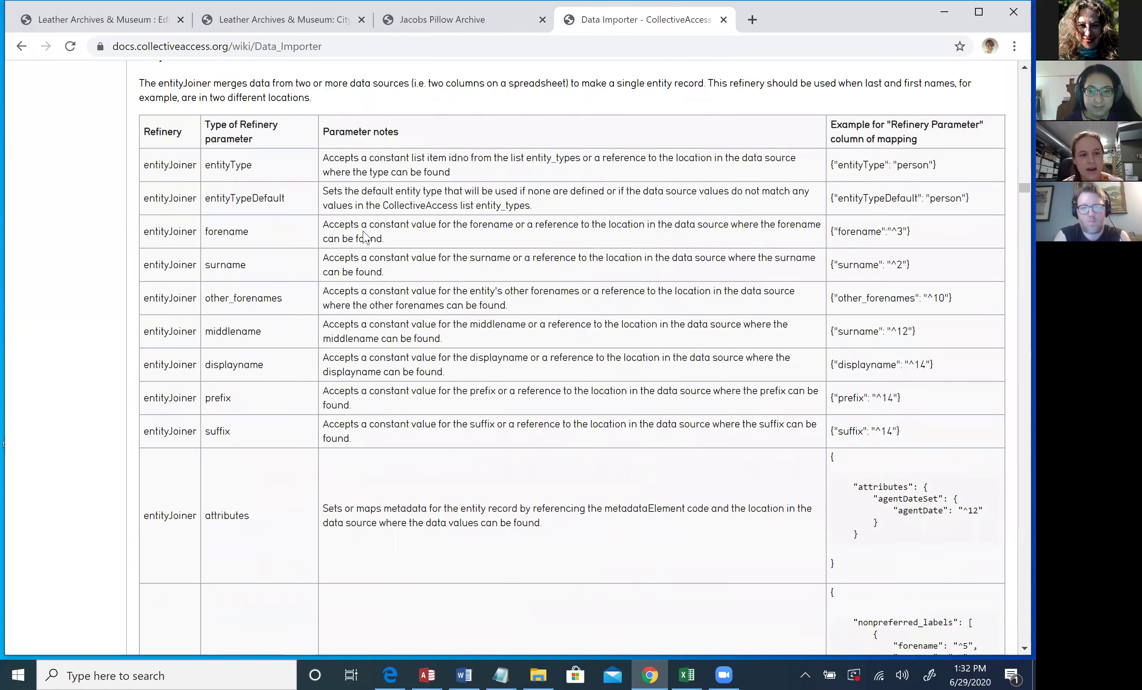
scroll(365, 238, down, 18)
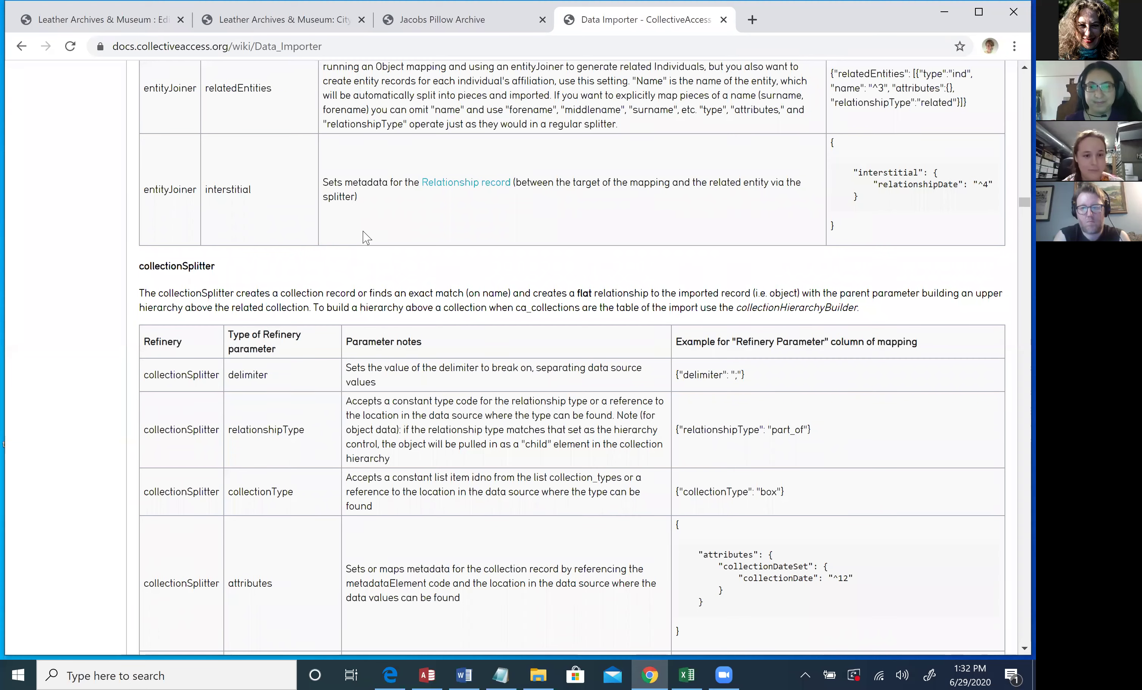
Examine the collectionSplitter parameters, including matchOn, ignoreParent and dontCreate, and the collectionHierarchyBuilder parents example
scroll(365, 237, down, 15)
scroll(563, 428, down, 3)
scroll(563, 428, down, 3)
scroll(563, 430, down, 1)
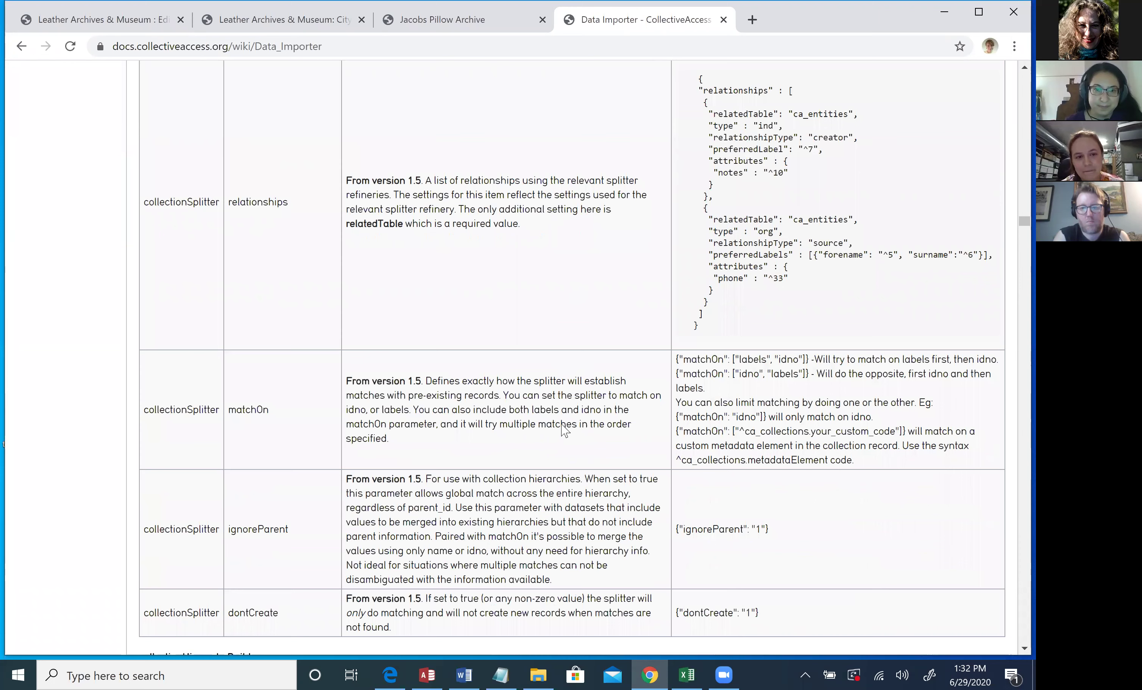
scroll(565, 430, down, 1)
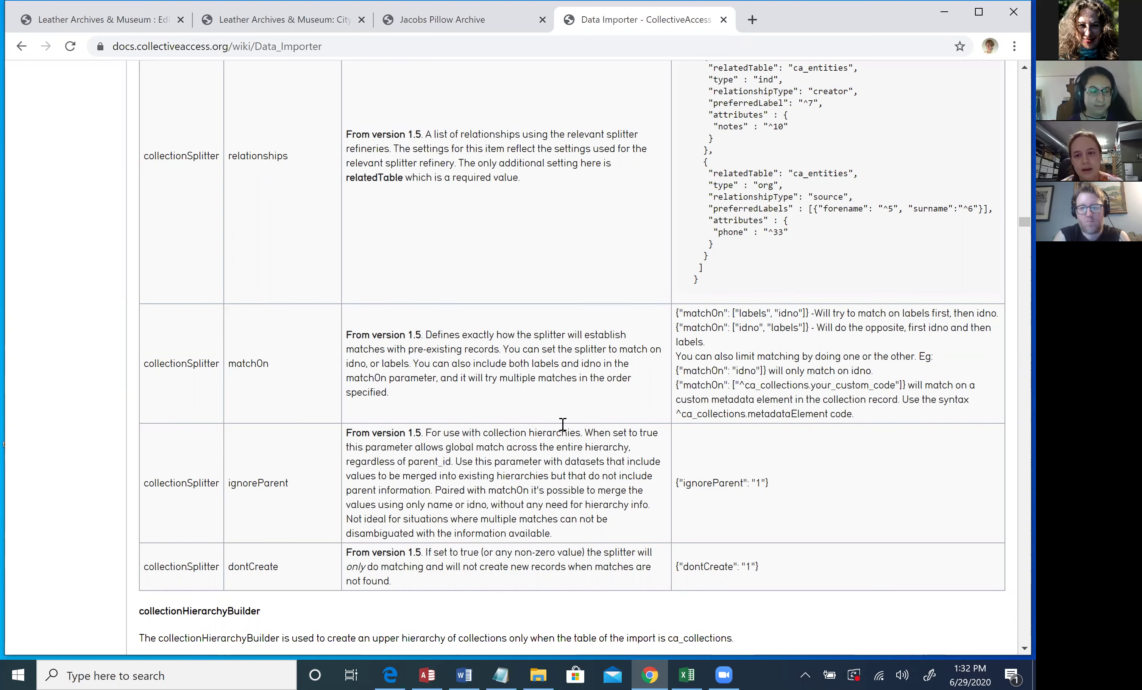
scroll(565, 430, down, 1)
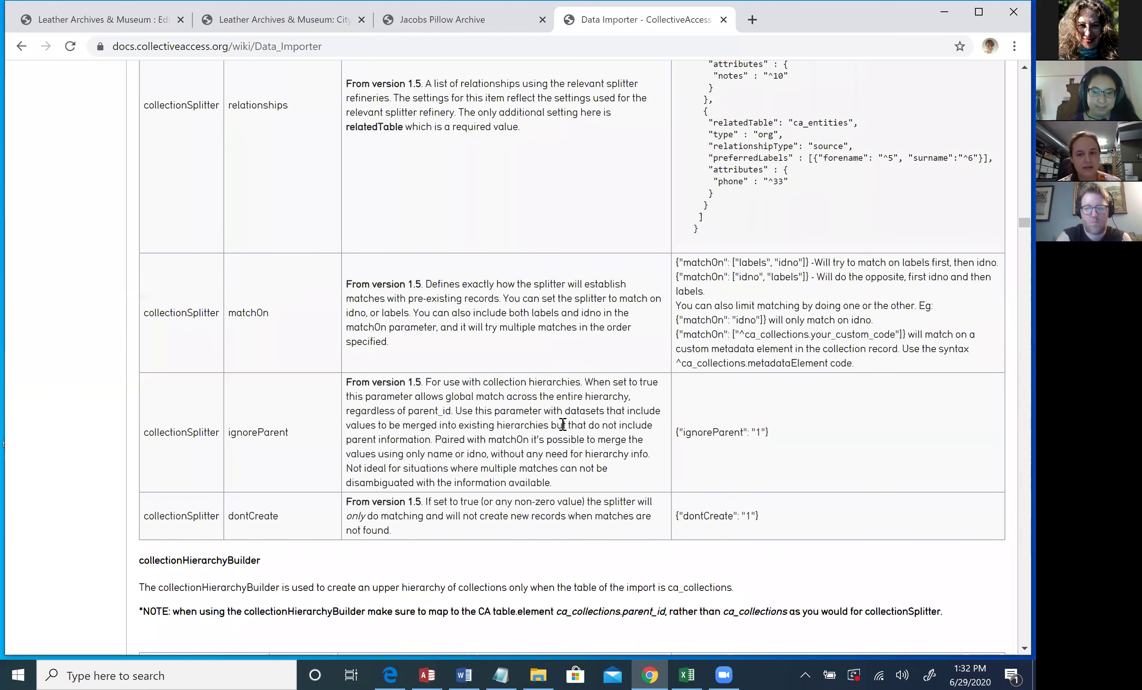
scroll(562, 424, down, 3)
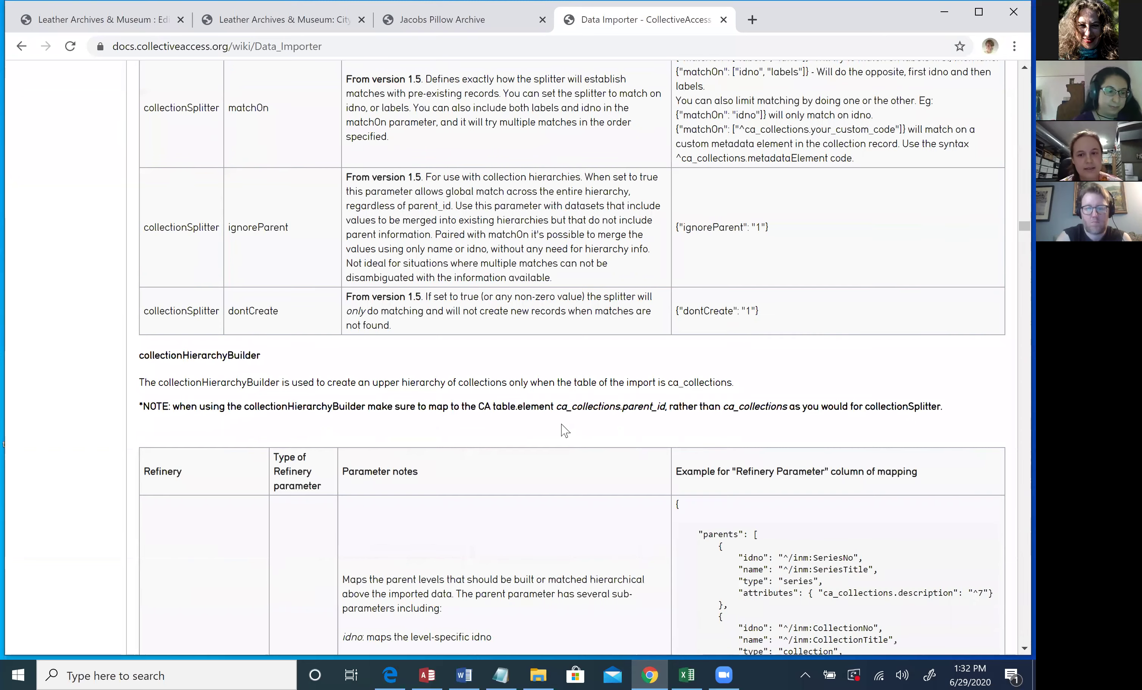
scroll(565, 431, down, 6)
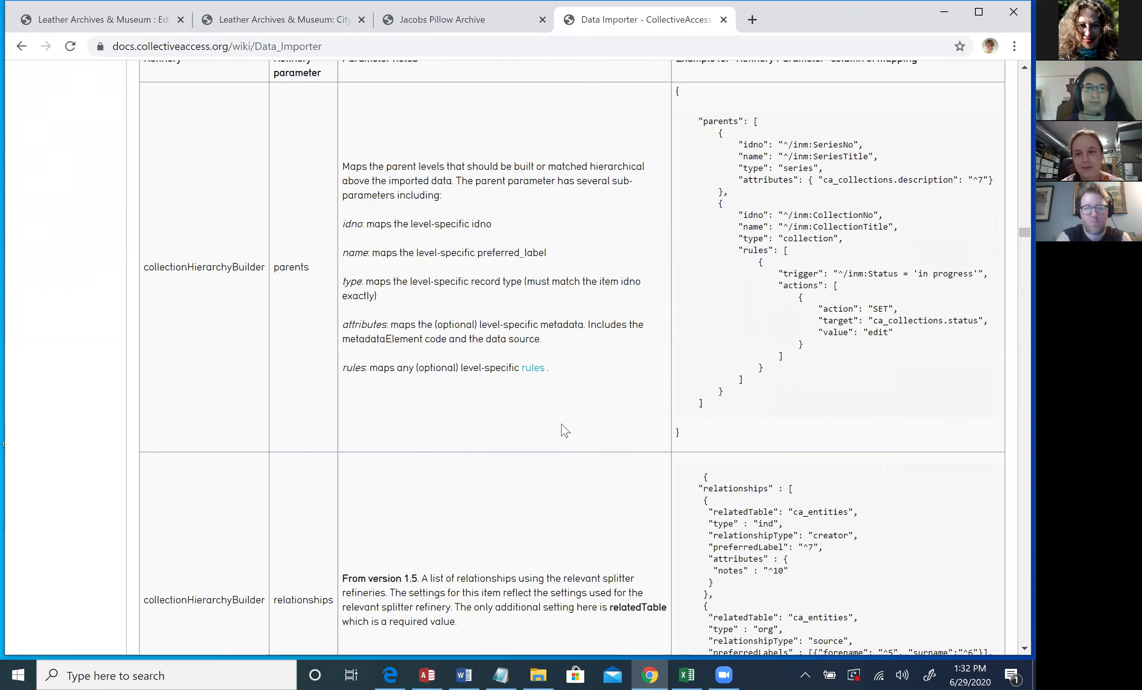
Examine the placeSplitter parameter table and the placeHierarchyBuilder notes in the Data Importer documentation
scroll(565, 430, down, 2)
scroll(565, 430, down, 9)
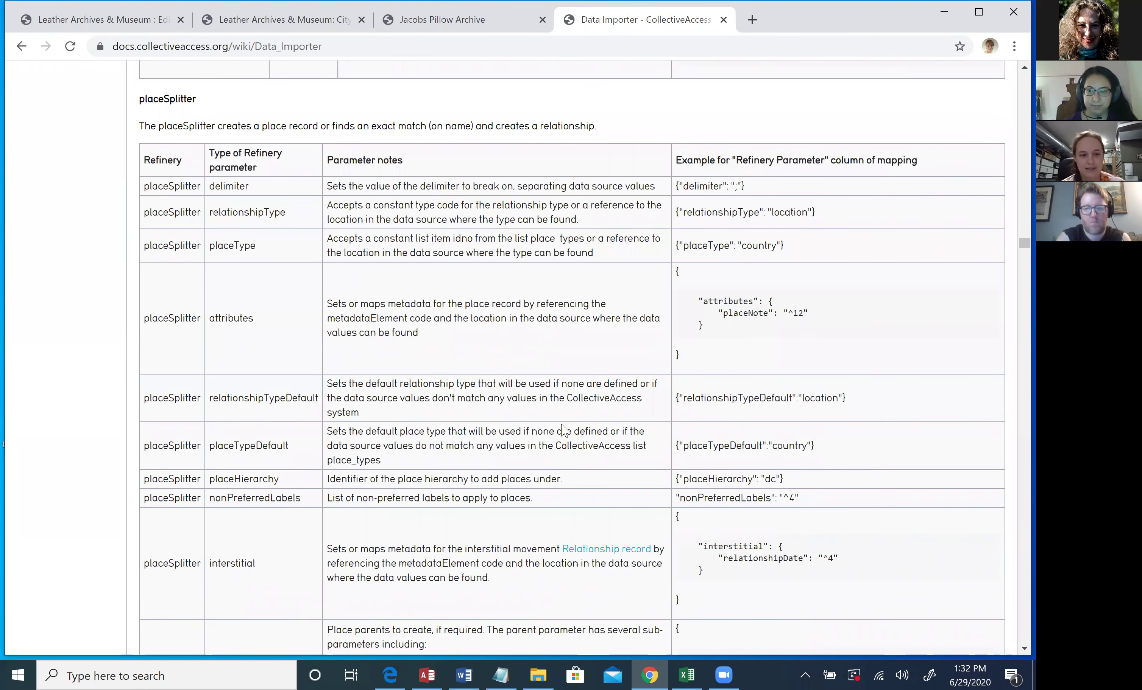
scroll(565, 430, down, 7)
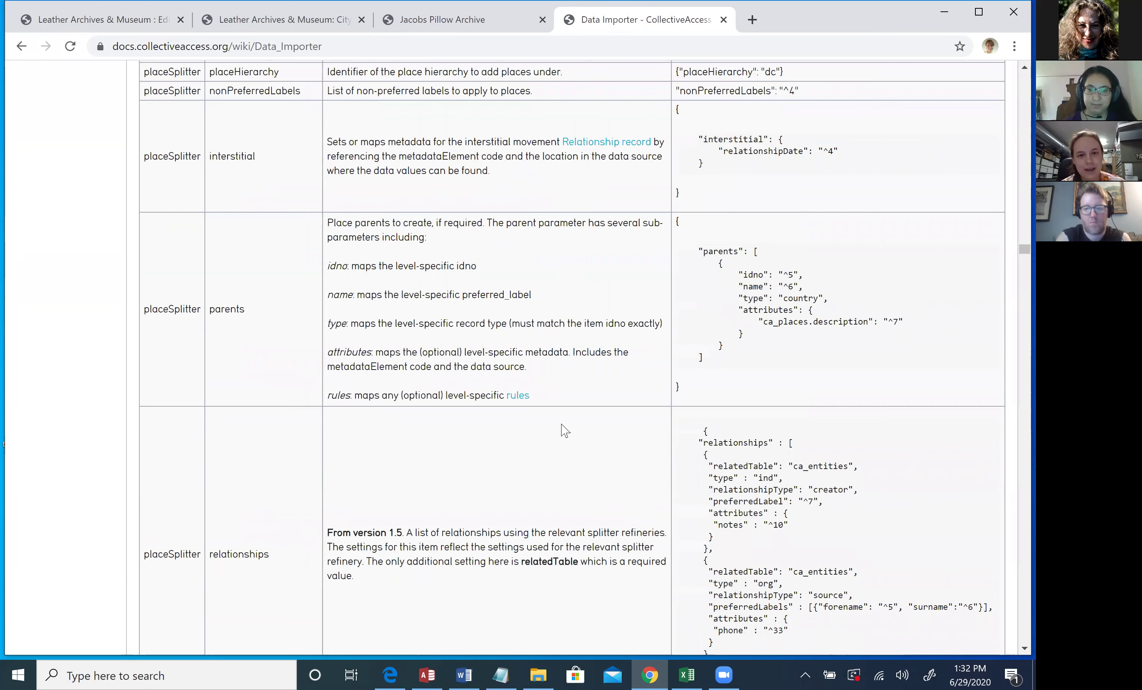
scroll(564, 430, down, 6)
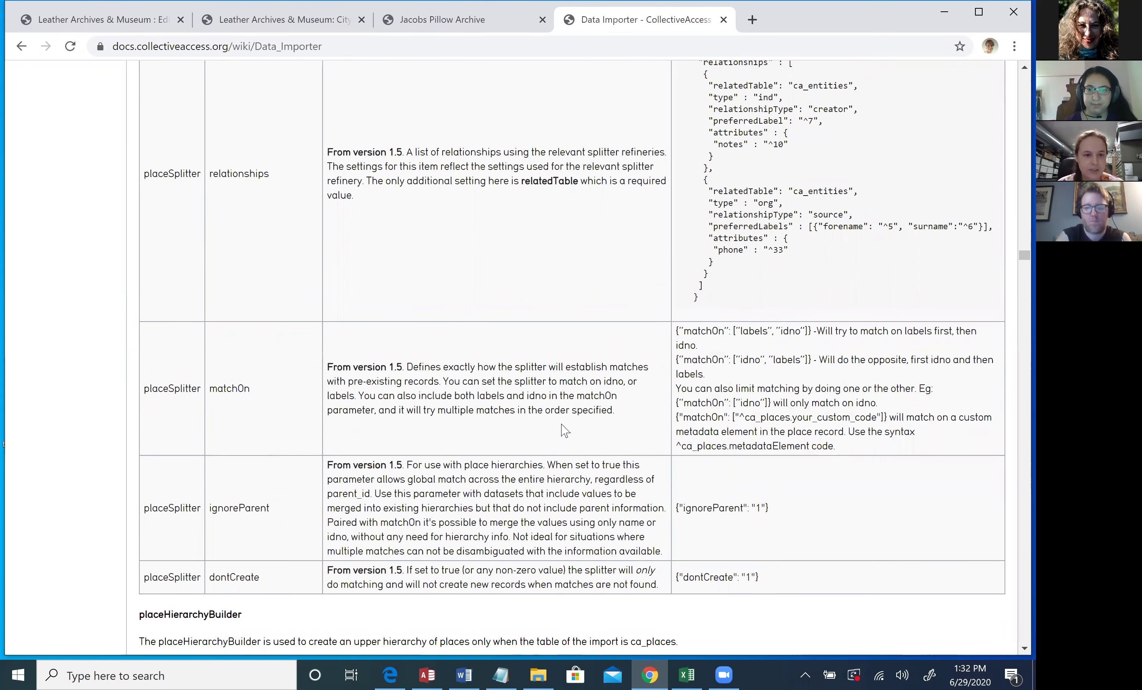
scroll(565, 430, down, 4)
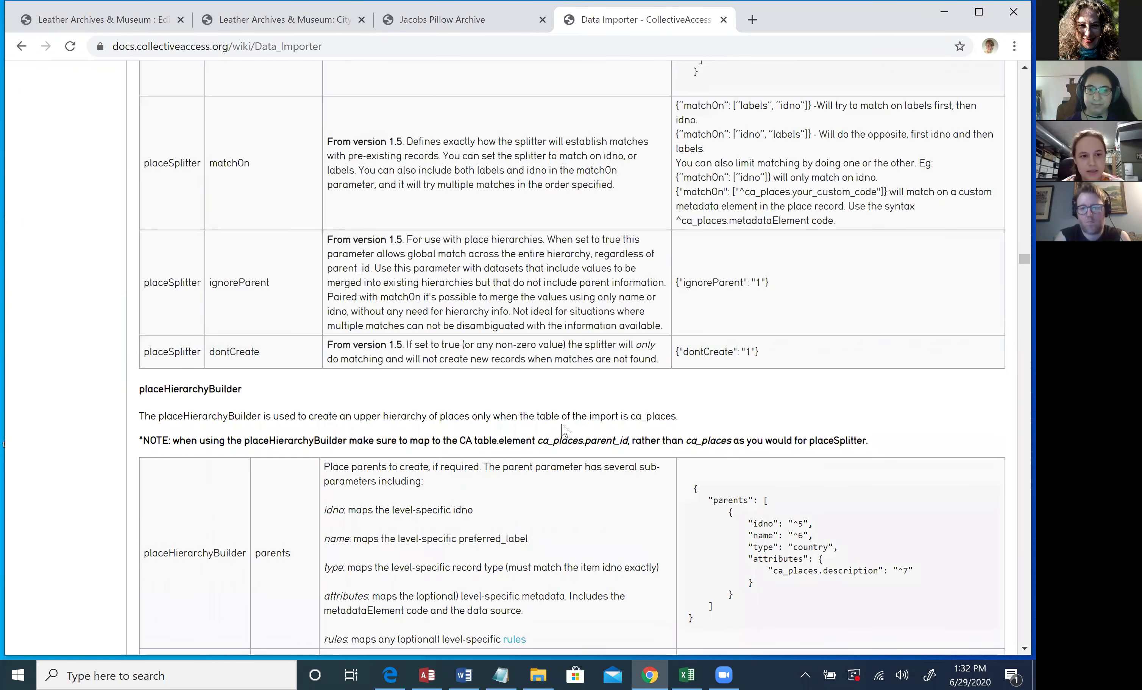
Review the movementSplitter, objectLotSplitter and objectSplitter parameter tables with their mapping examples
scroll(564, 431, down, 18)
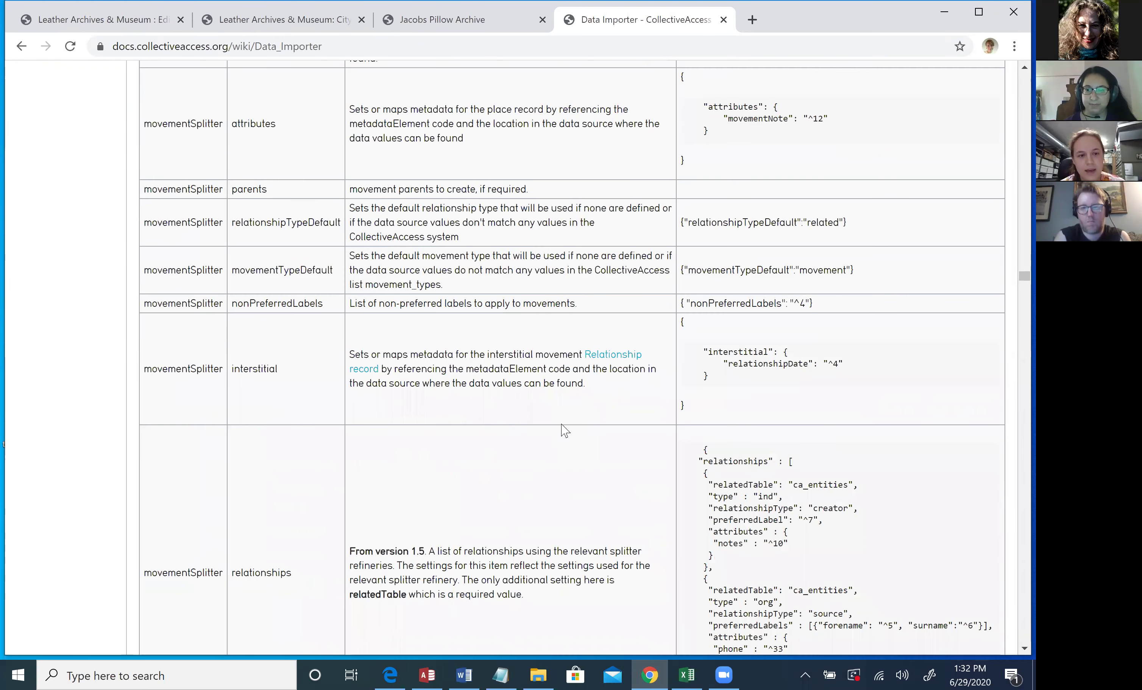
scroll(564, 430, down, 10)
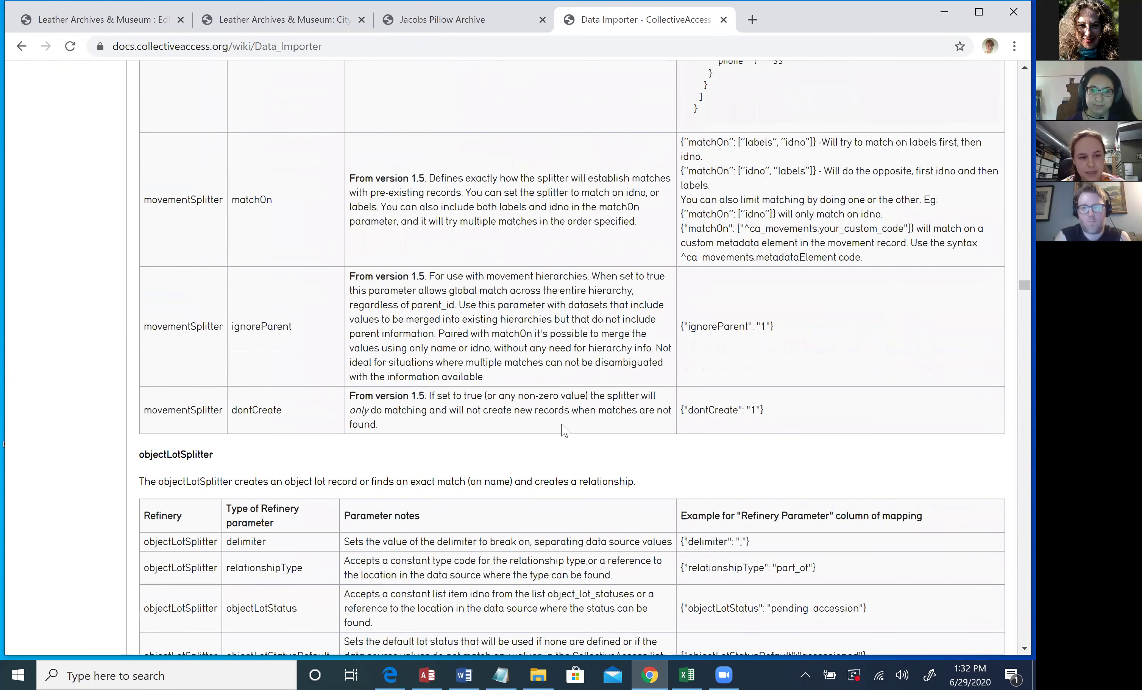
scroll(565, 430, down, 13)
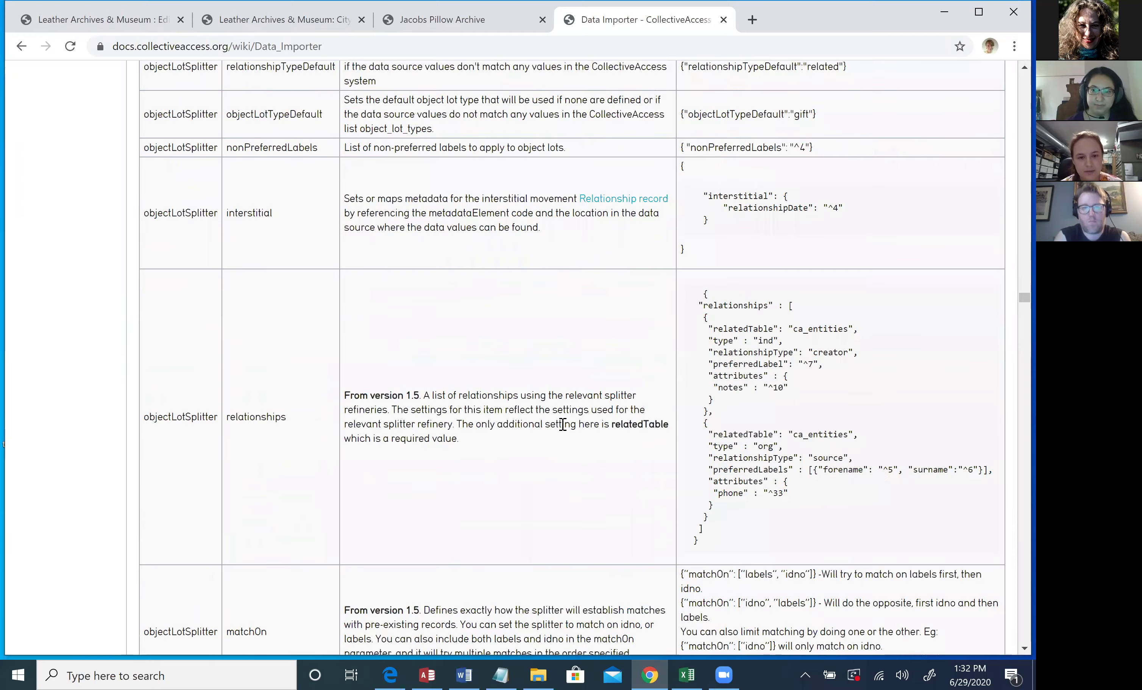
scroll(562, 425, down, 14)
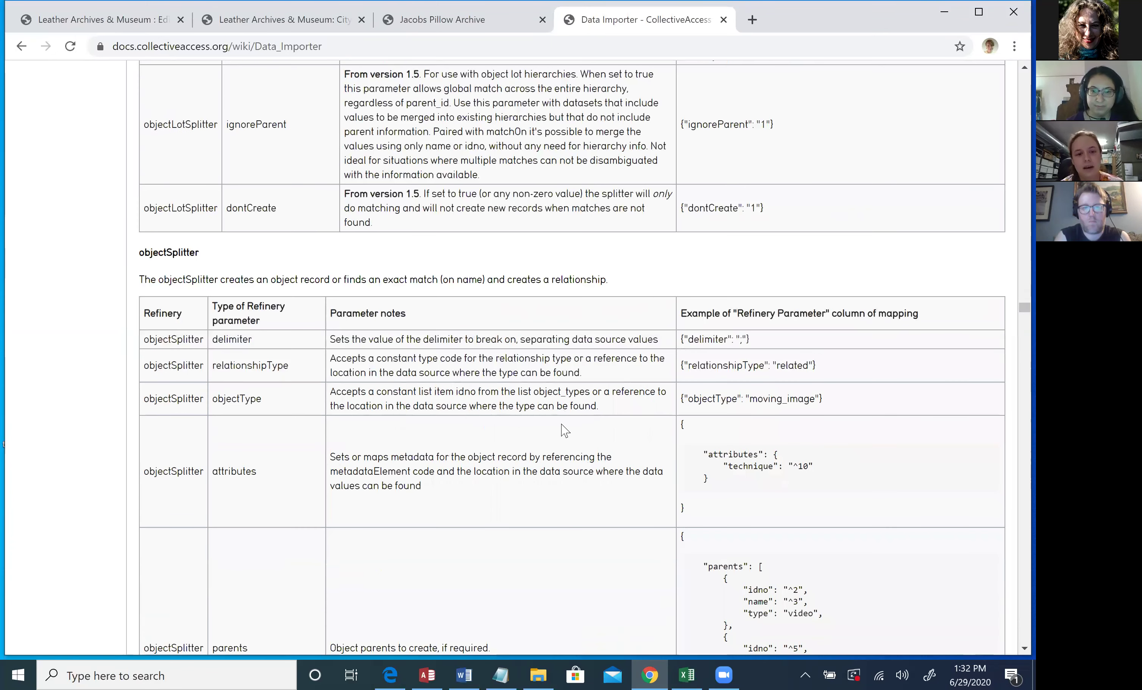
scroll(564, 430, down, 5)
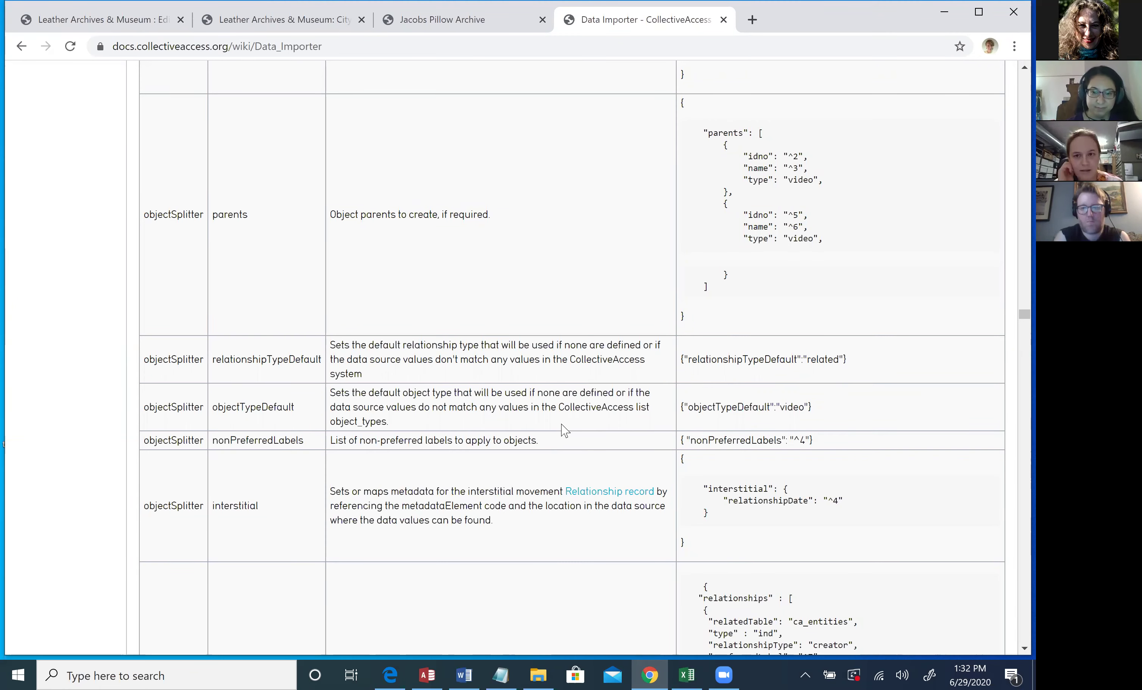
Return to the start of the Data Importer documentation and switch back to the public Chicago place page
scroll(635, 377, up, 15)
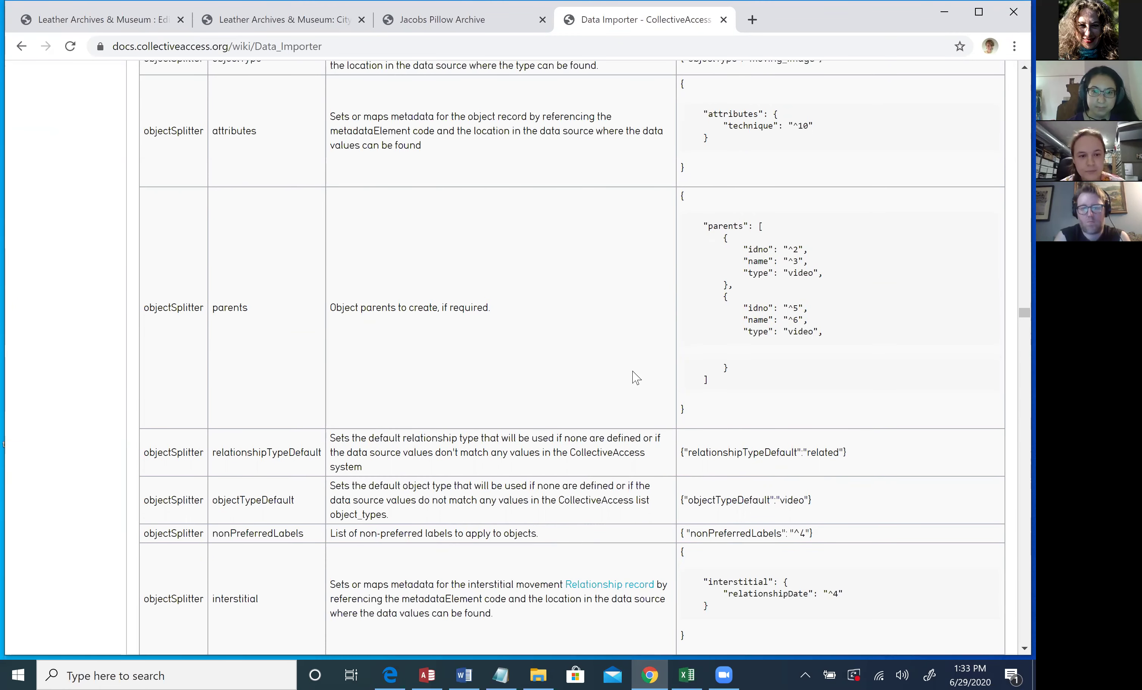
scroll(636, 377, up, 12)
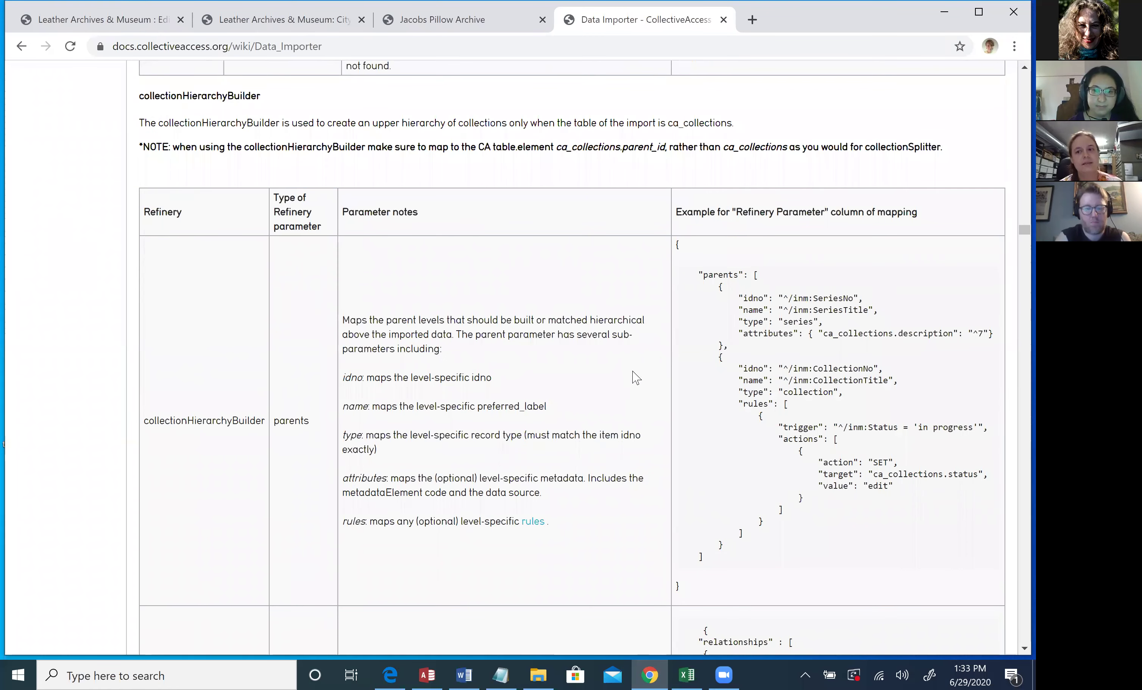
scroll(636, 378, up, 20)
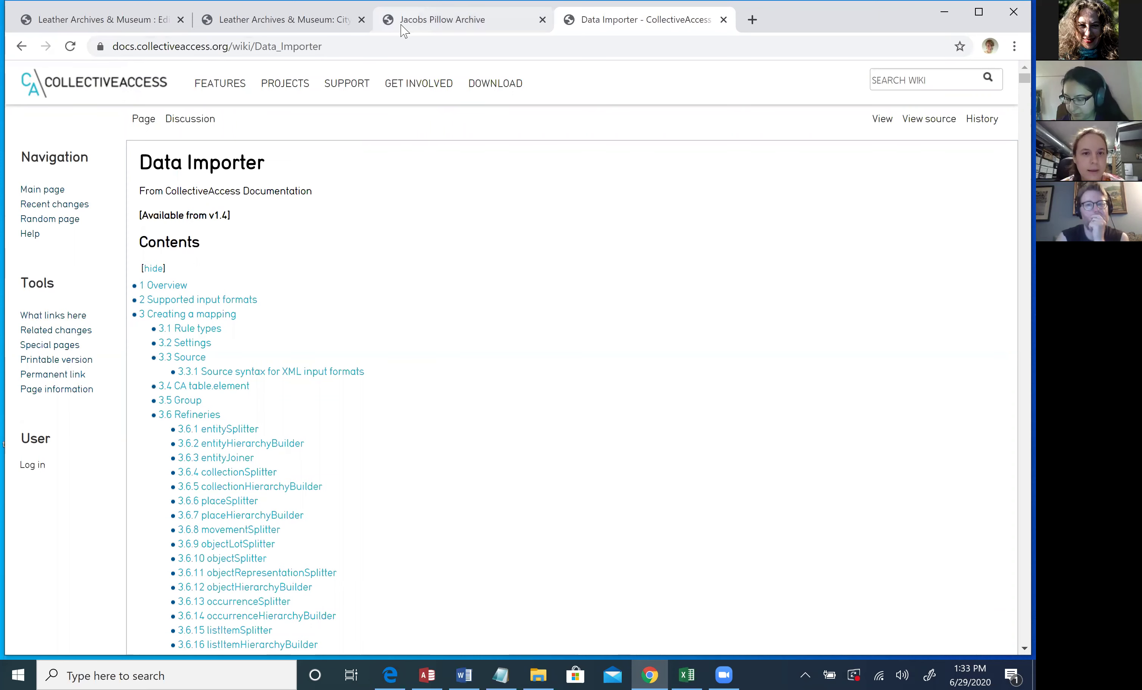
click(153, 23)
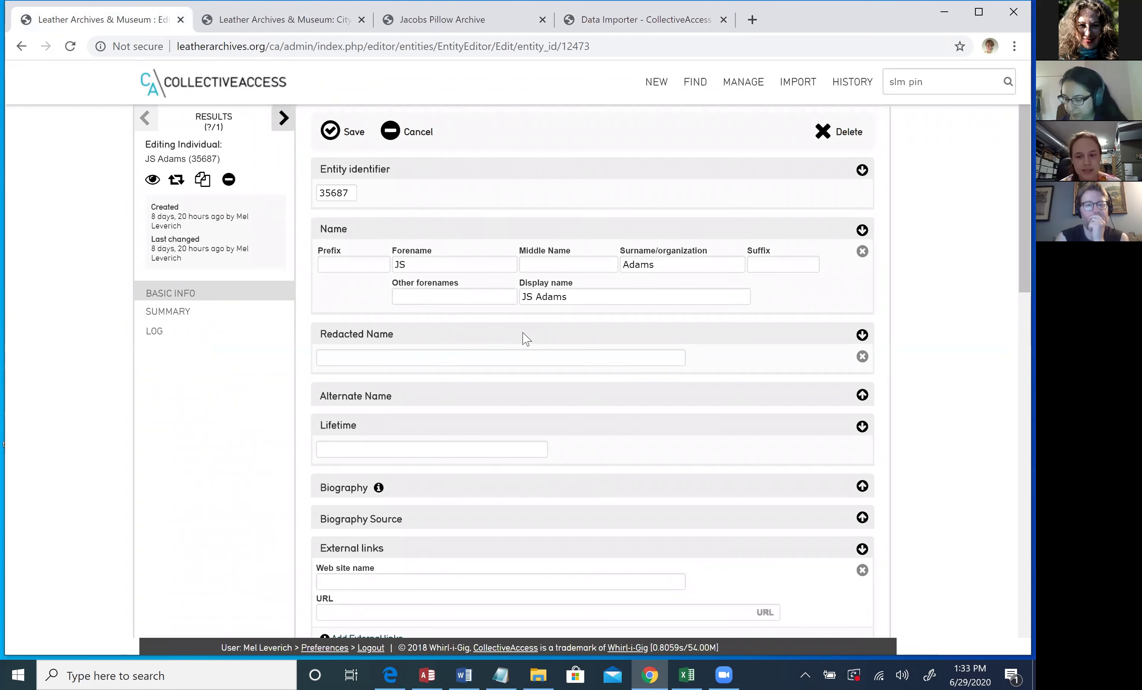
click(314, 22)
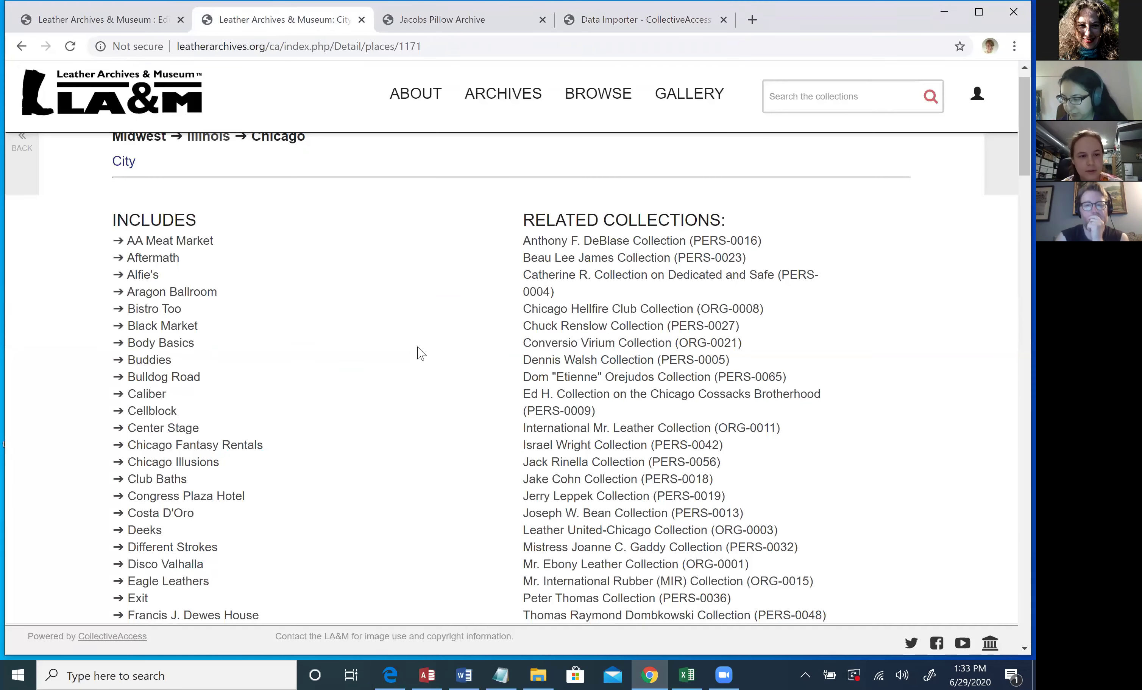